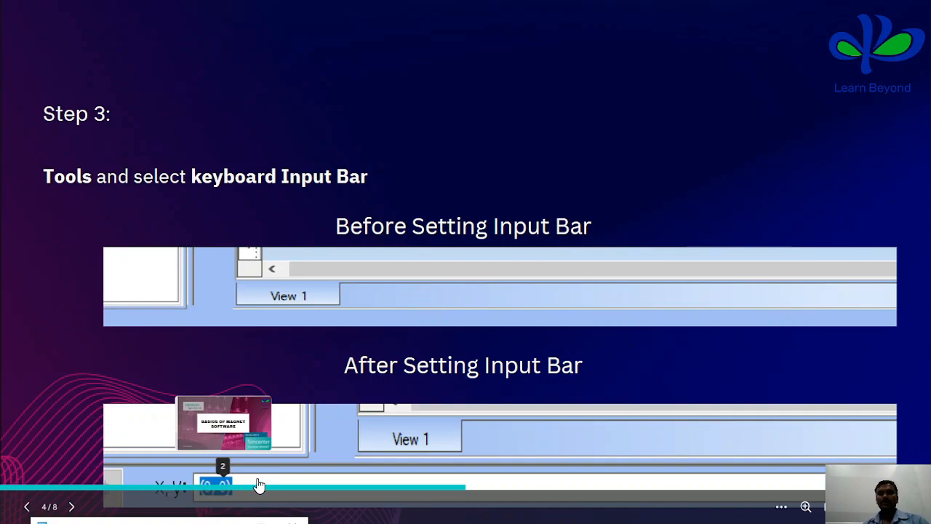
# Leave the presentation, switch to Simcenter MAGNET and set the default length unit to millimeters.
pyautogui.press('Right')
pyautogui.press('Escape')
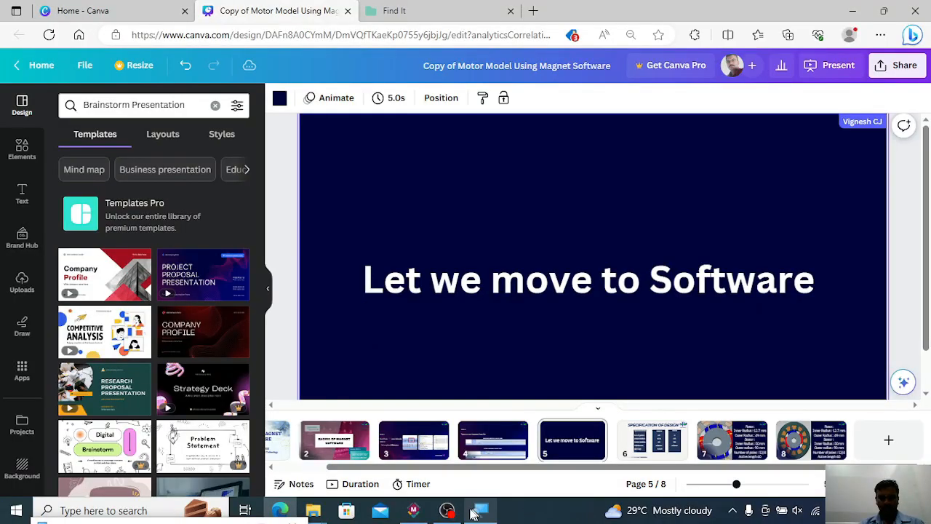
pyautogui.click(413, 510)
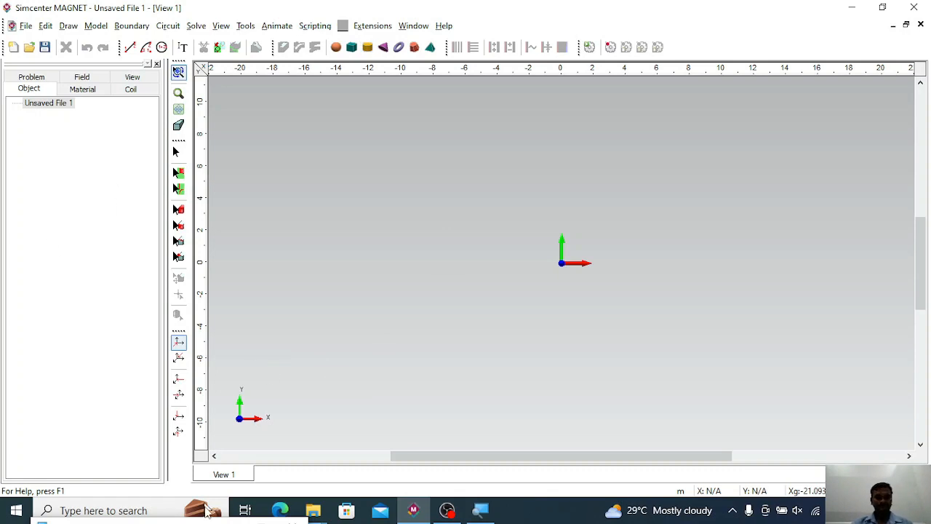
pyautogui.click(246, 26)
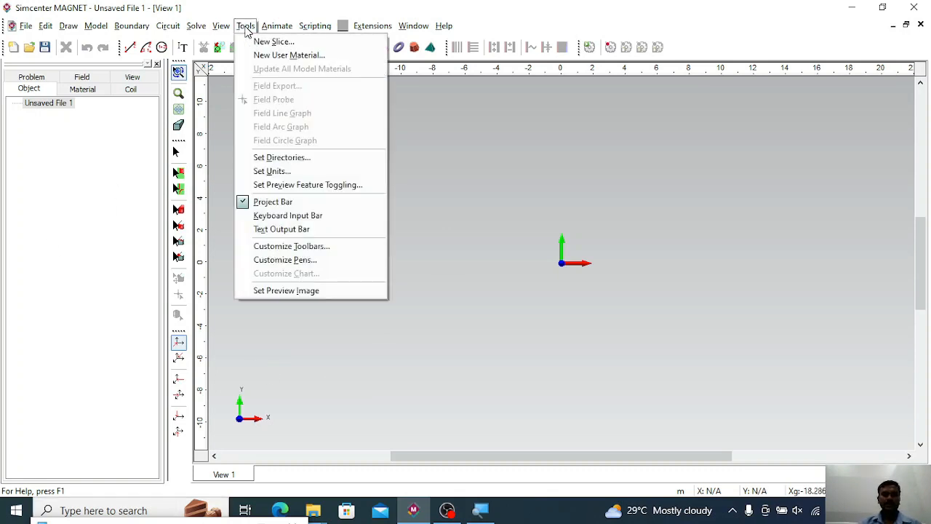
pyautogui.click(273, 173)
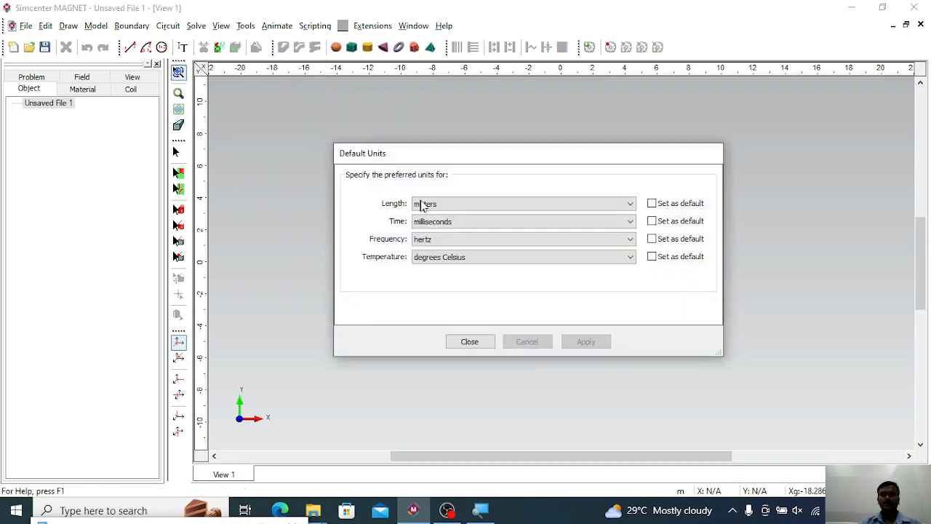
pyautogui.click(447, 207)
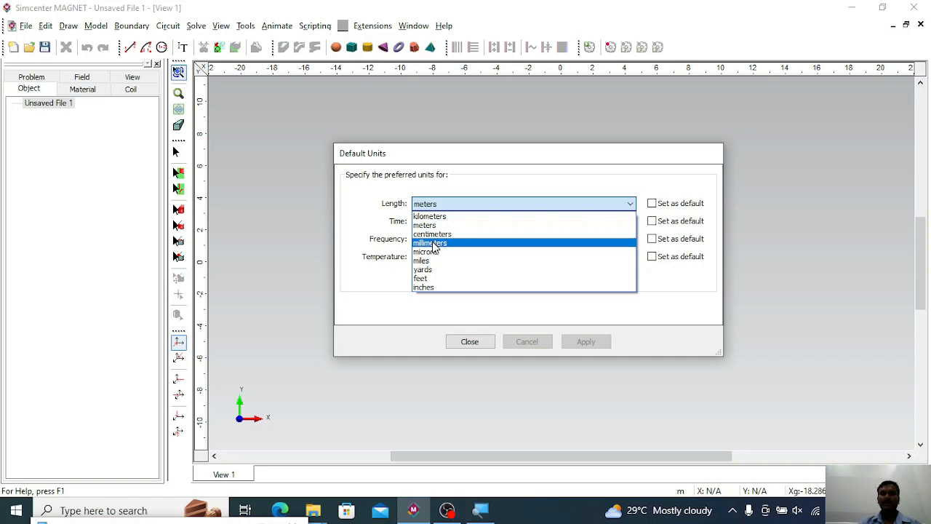
pyautogui.click(433, 245)
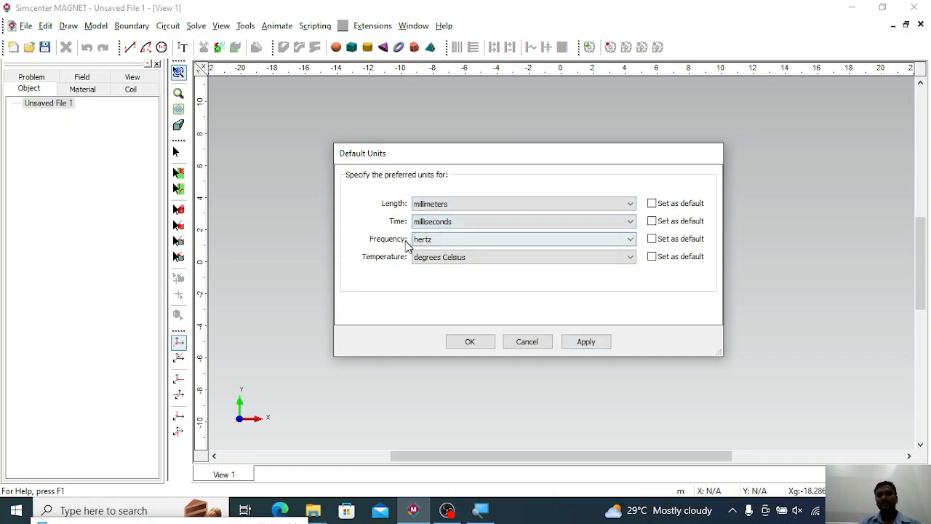
pyautogui.click(586, 342)
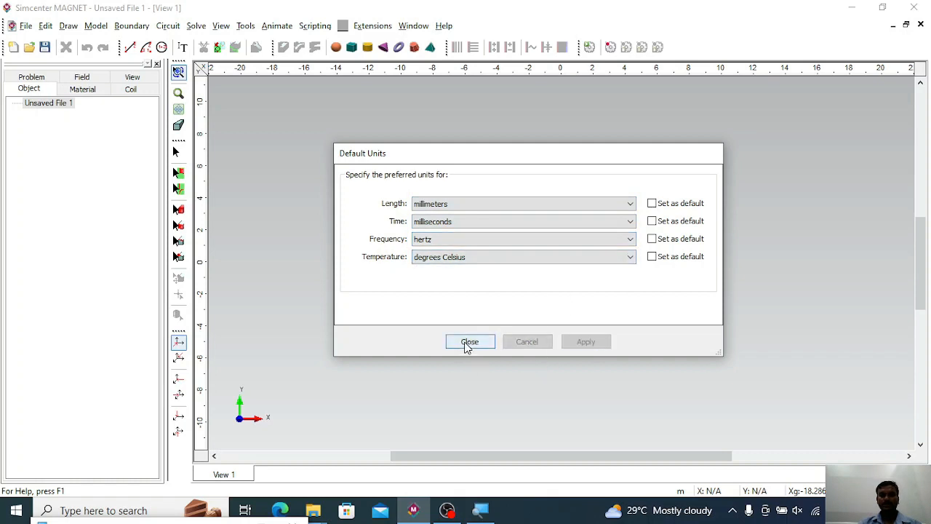
pyautogui.click(468, 344)
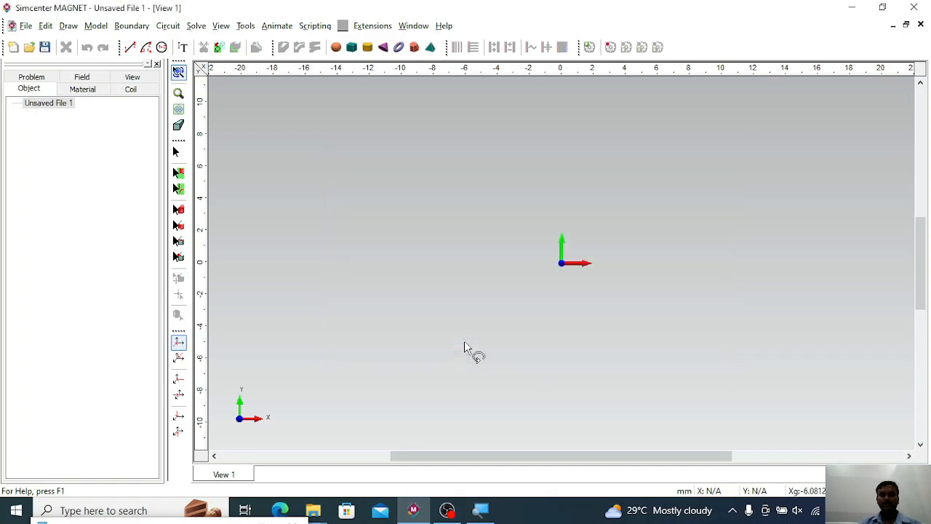
# Show the Keyboard Input Bar for entering coordinates.
pyautogui.click(196, 27)
pyautogui.click(244, 29)
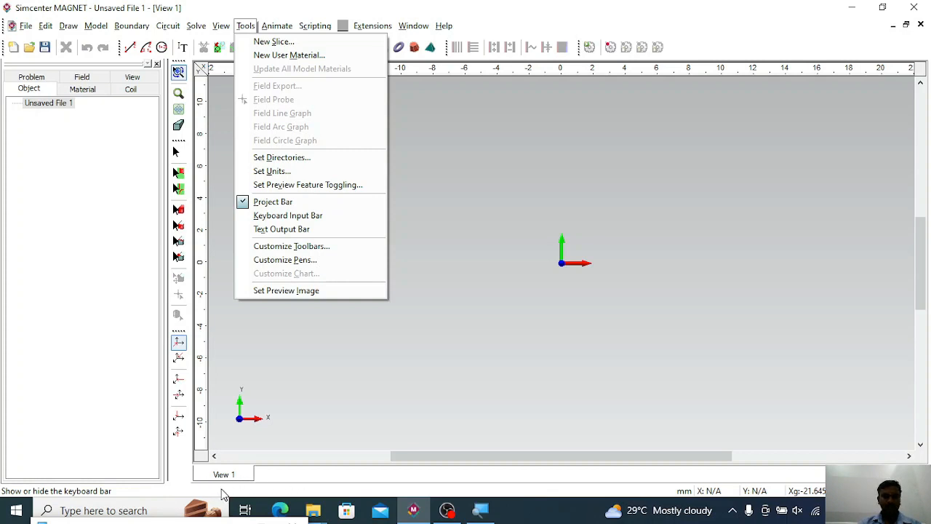
pyautogui.click(269, 215)
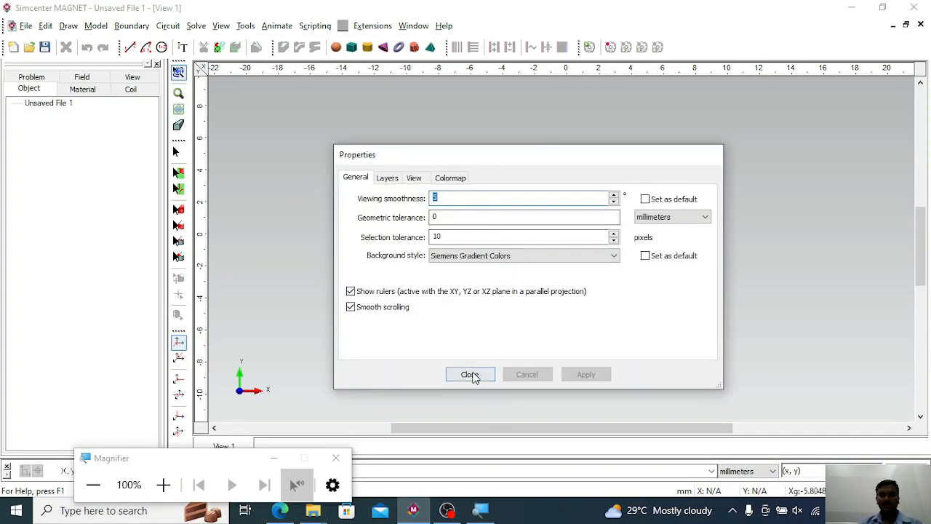
# Change the view's background style to Solid Color and set its color to black.
pyautogui.click(469, 374)
pyautogui.rightClick(374, 139)
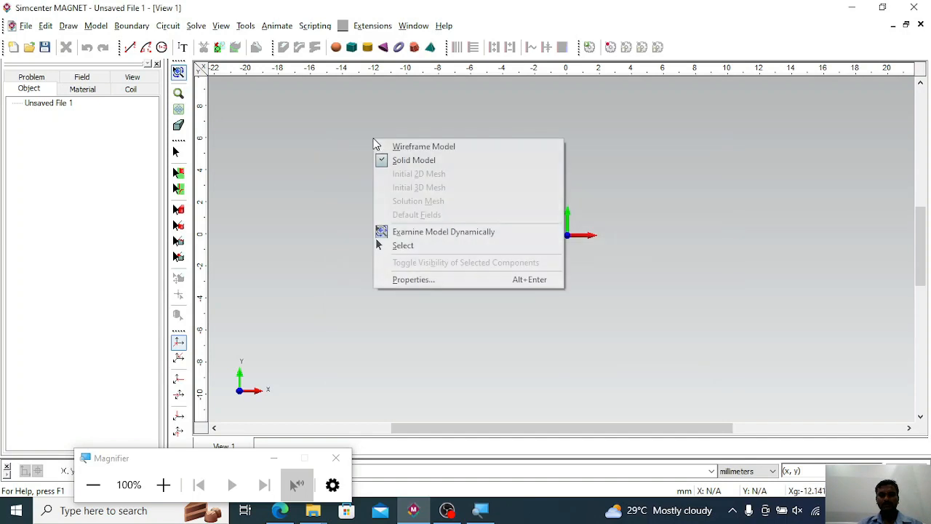
pyautogui.click(418, 280)
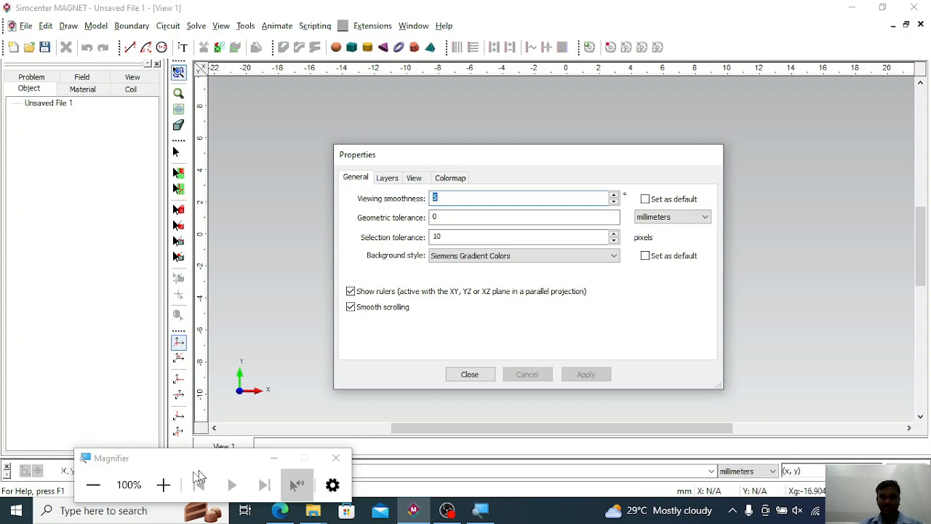
pyautogui.click(163, 485)
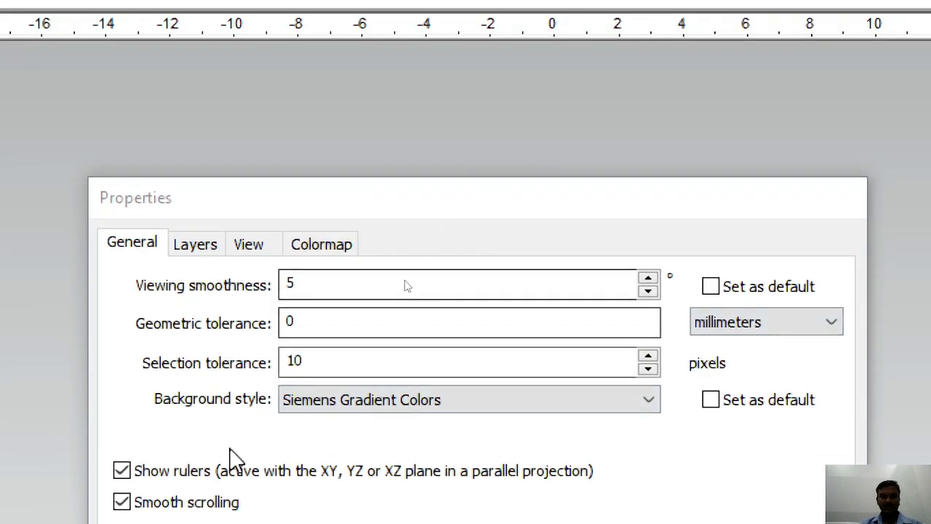
pyautogui.click(332, 407)
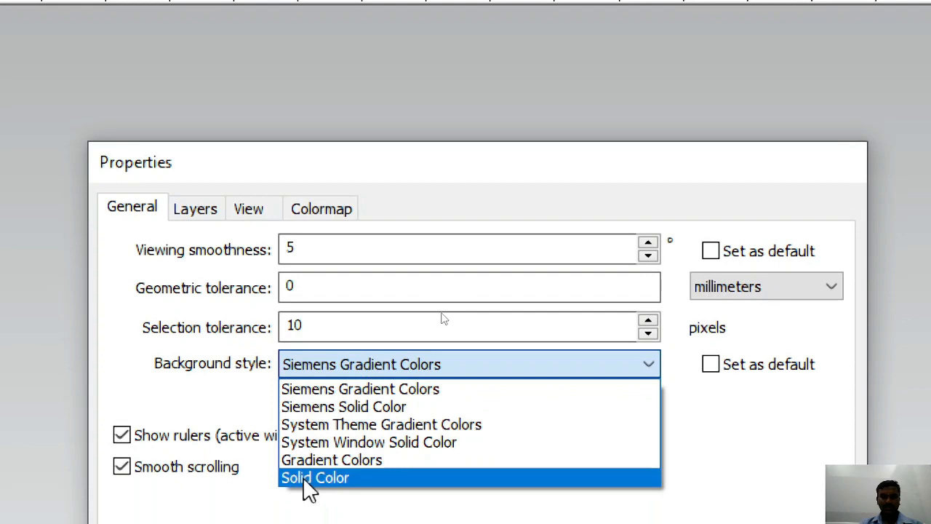
pyautogui.click(312, 513)
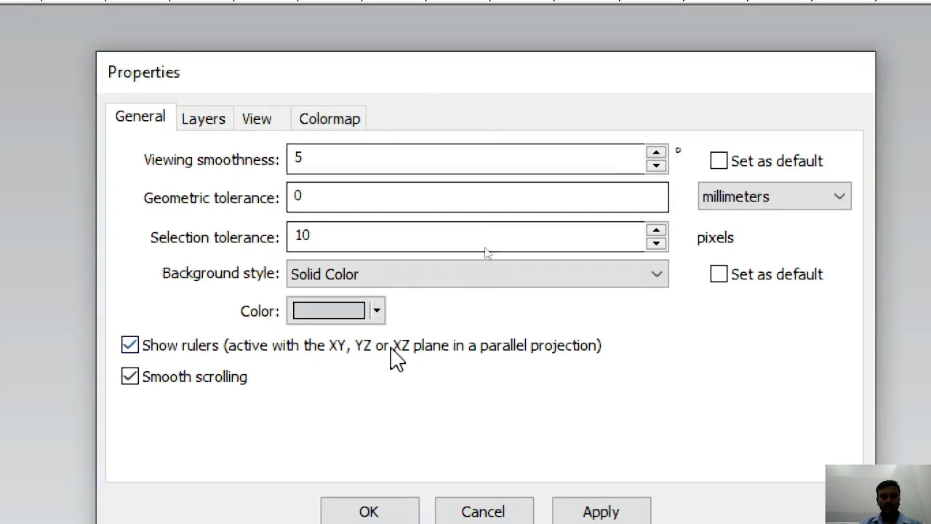
pyautogui.click(377, 311)
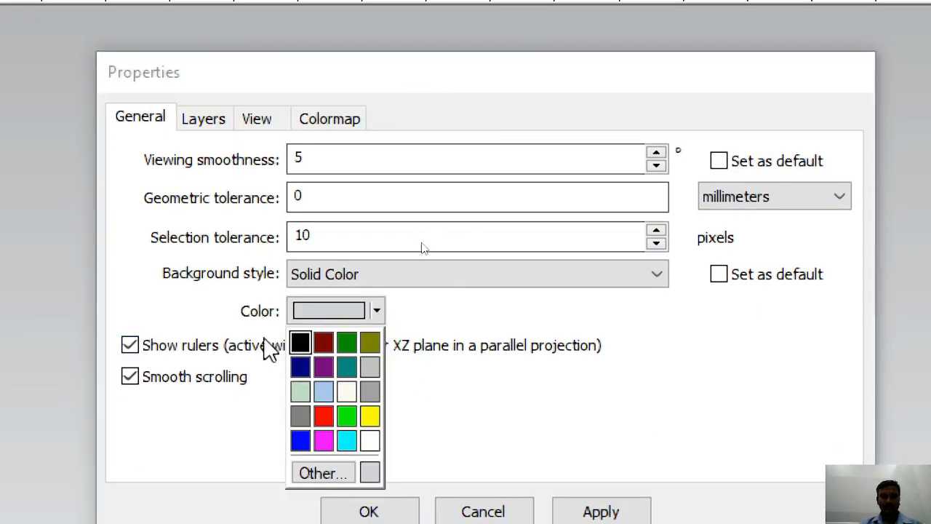
pyautogui.click(300, 341)
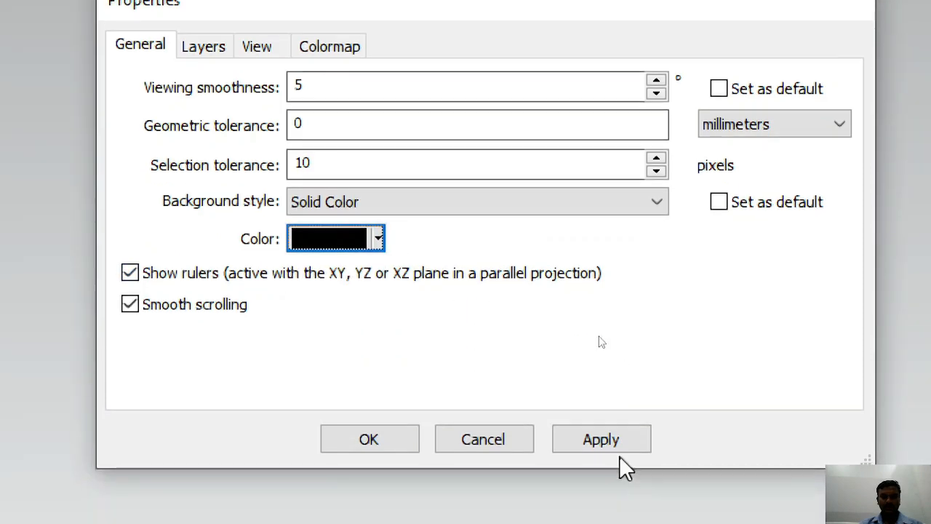
pyautogui.click(582, 442)
pyautogui.click(346, 443)
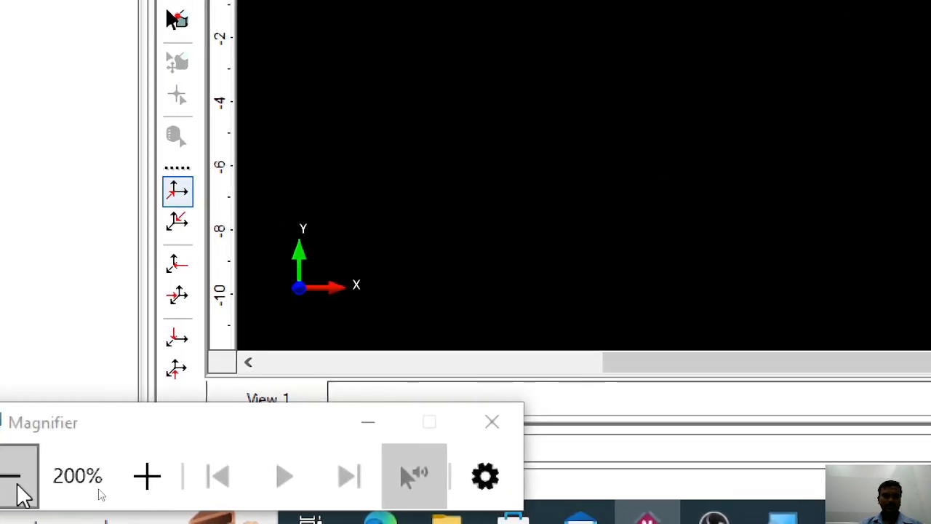
pyautogui.click(19, 485)
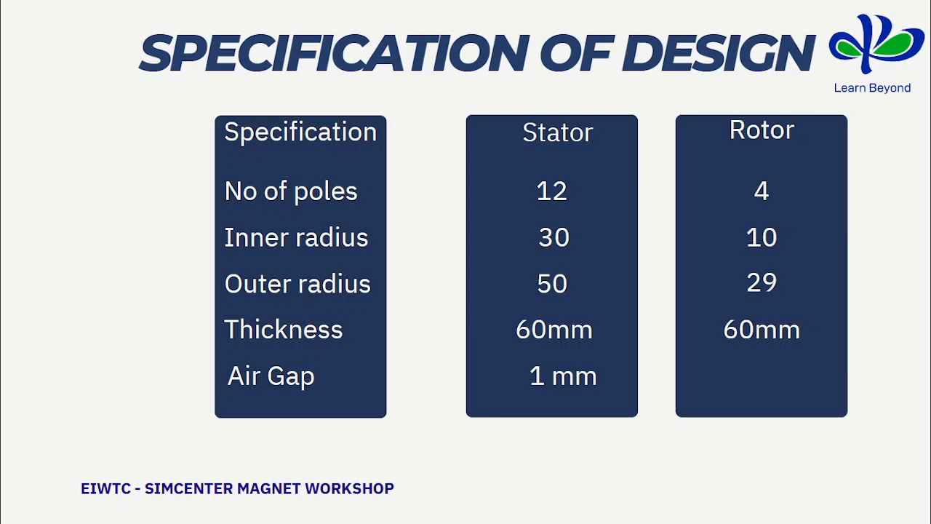
# Switch back to Simcenter MAGNET and draw the stator's inner circle centered at 0,0 through the point 0,30 in millimeters.
pyautogui.hotkey('alt', 'Tab')
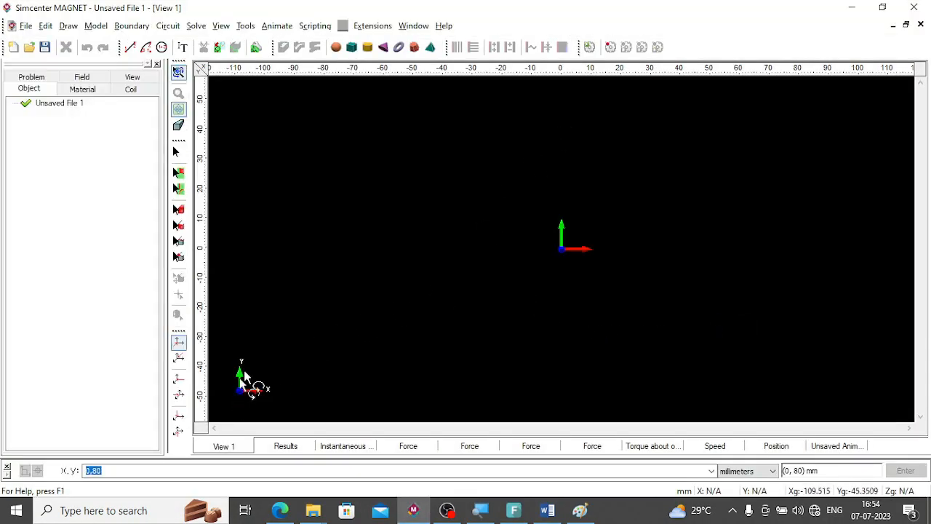
pyautogui.click(160, 49)
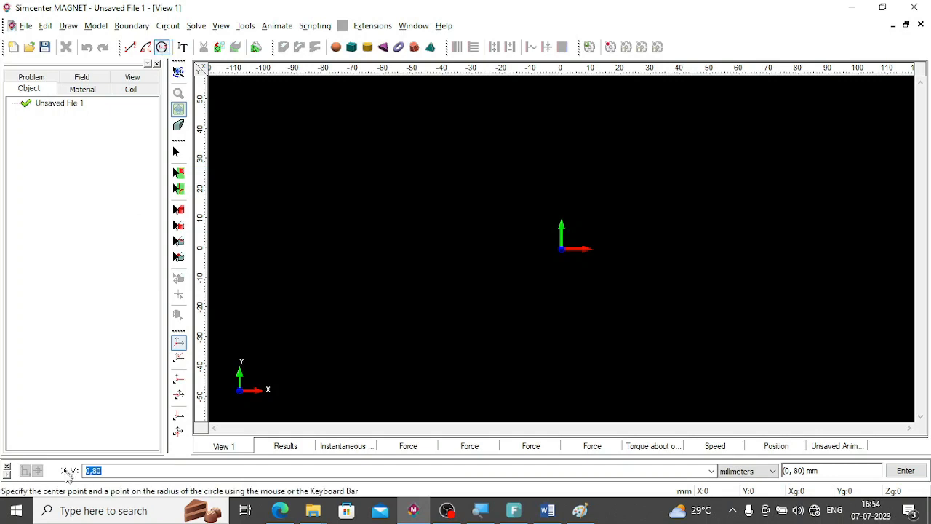
pyautogui.moveTo(106, 472); pyautogui.dragTo(83, 471)
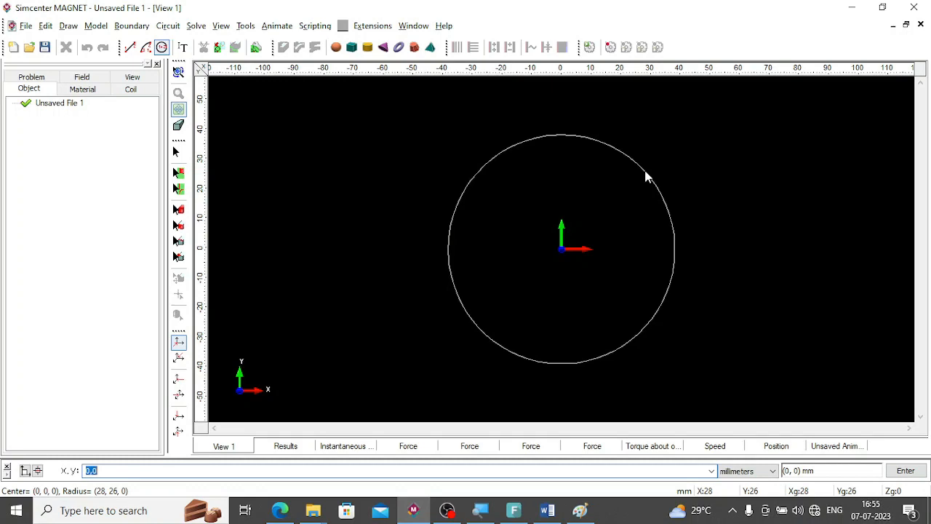
pyautogui.hotkey('alt', 'Tab')
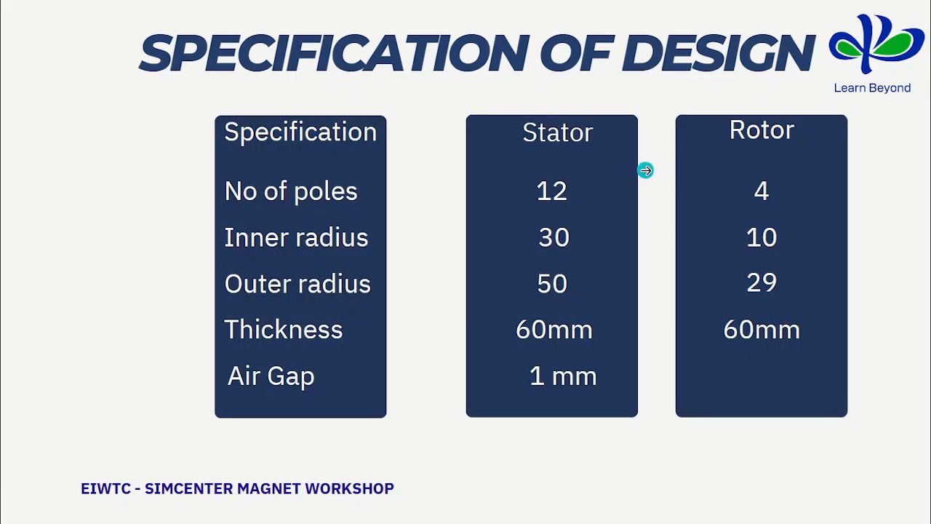
pyautogui.hotkey('alt', 'Tab')
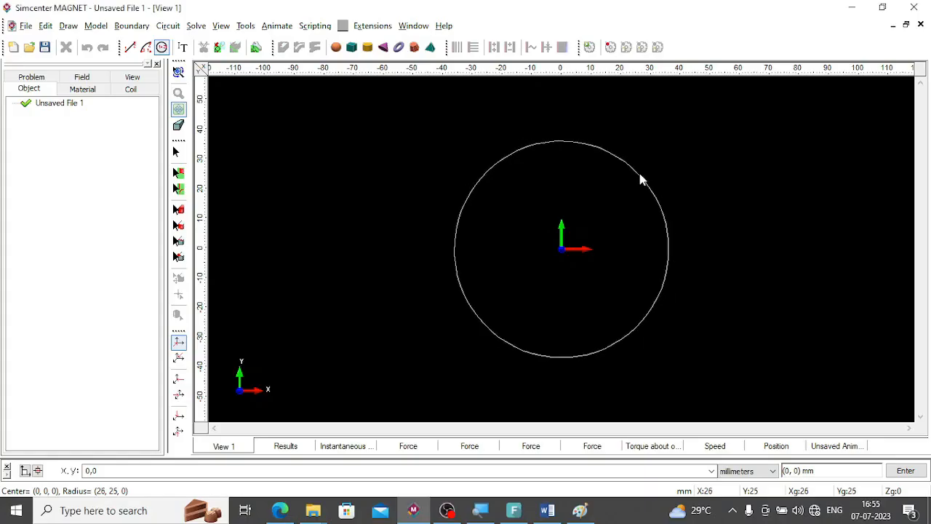
pyautogui.doubleClick(93, 471)
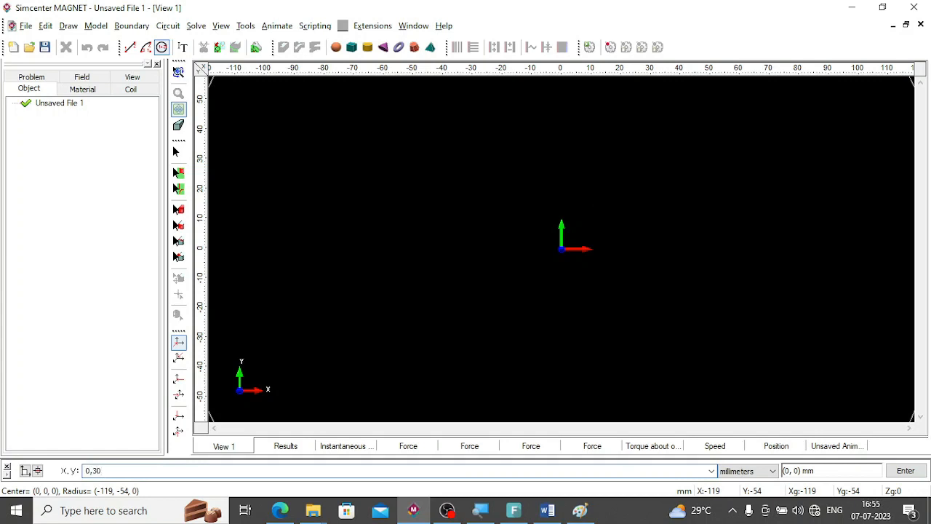
pyautogui.press('Return')
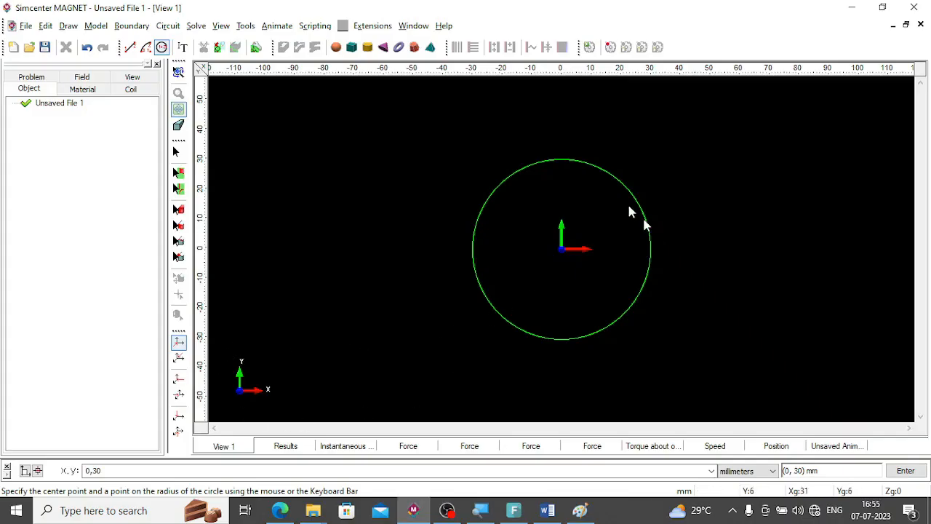
# Draw the stator's outer circle centered at 0,0 through the point 0,50 in millimeters.
pyautogui.click(122, 474)
pyautogui.write('0')
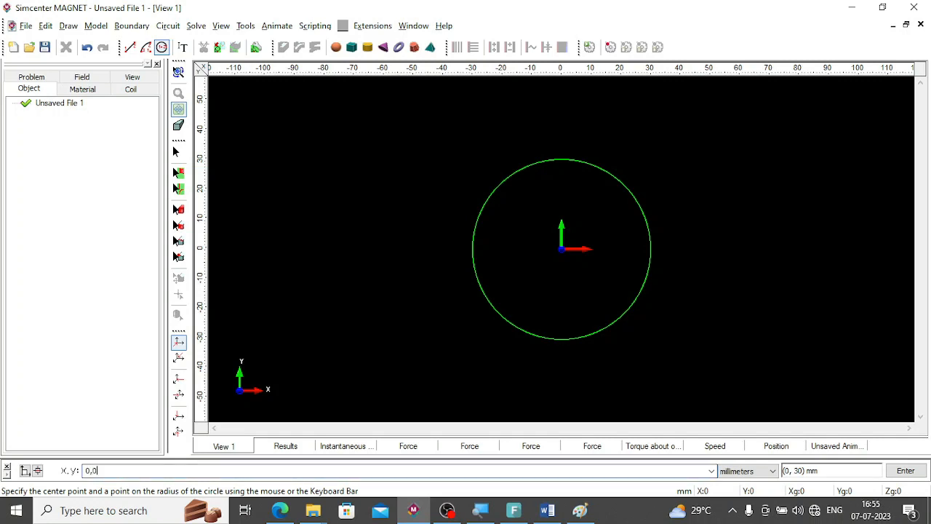
pyautogui.press('Return')
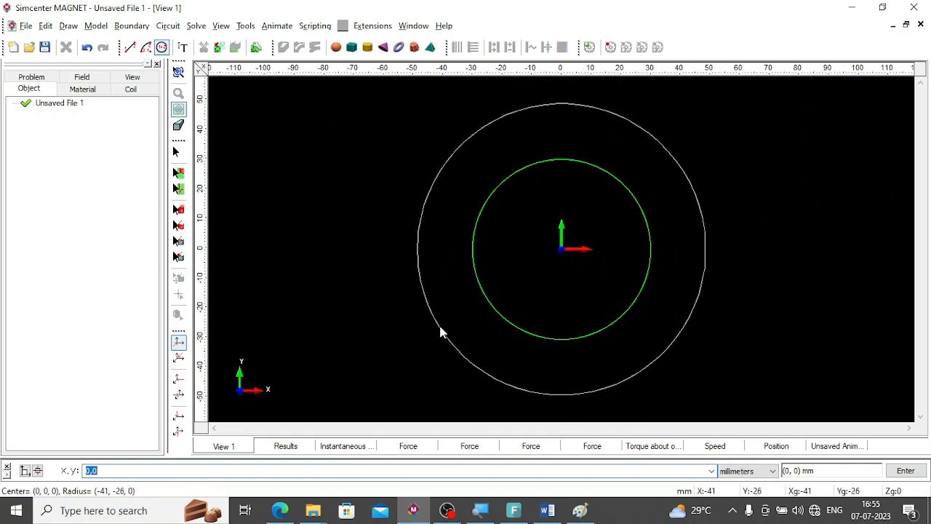
pyautogui.click(109, 471)
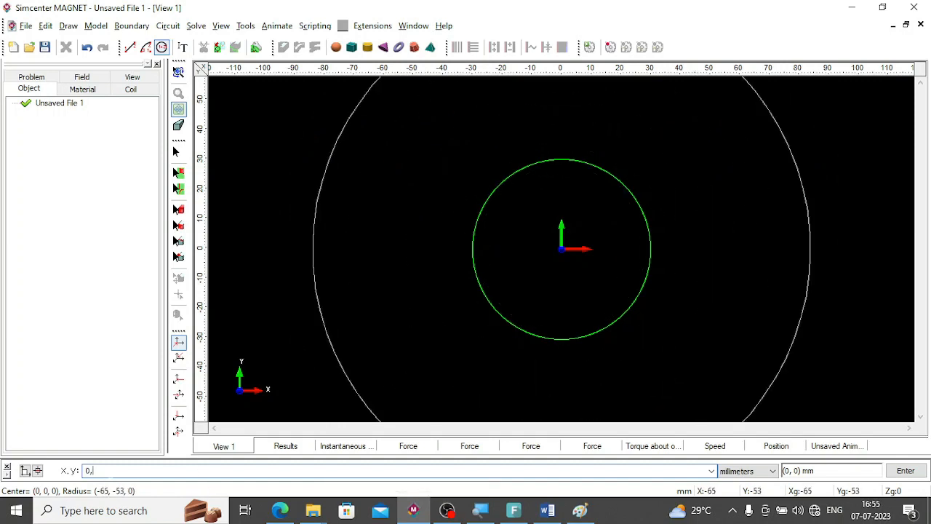
pyautogui.press('Return')
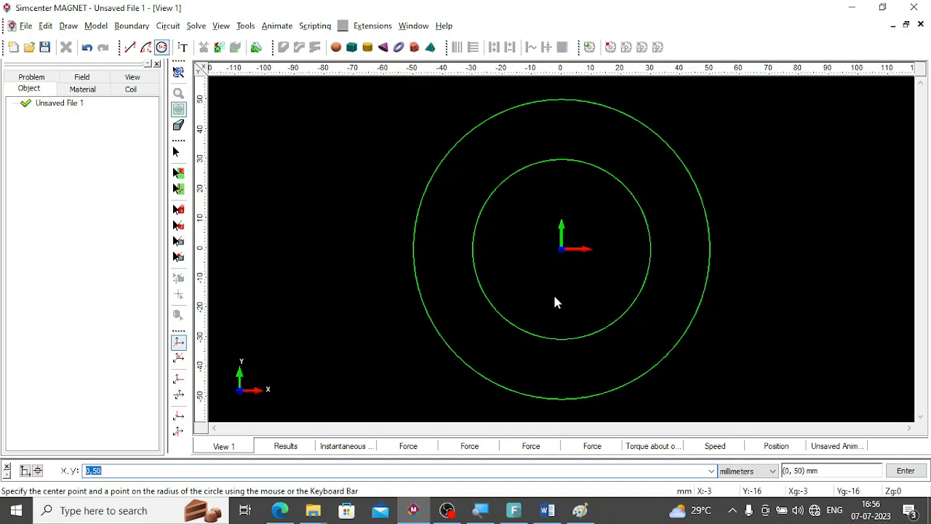
# Compare the circles with the stator specification slide, then switch to Word and highlight the arc-length formula S=rθ.
pyautogui.hotkey('alt', 'Tab')
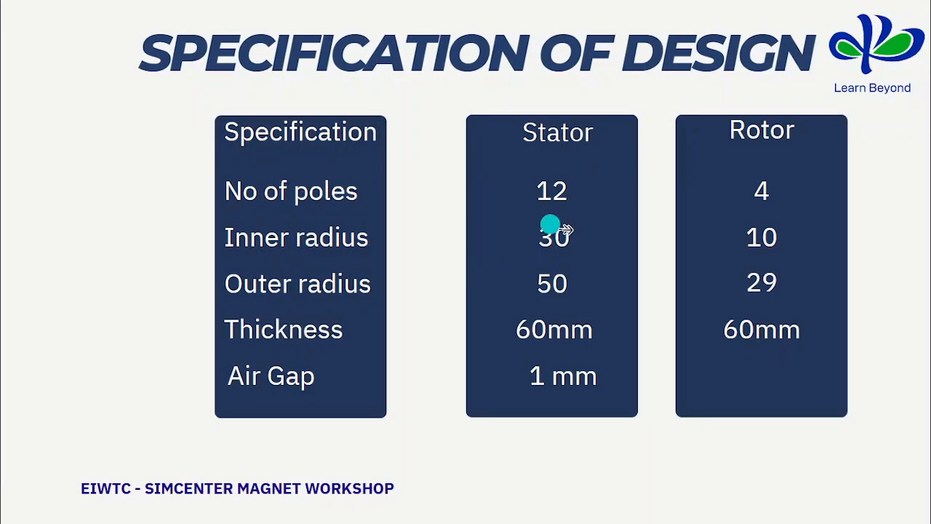
pyautogui.hotkey('alt', 'Tab')
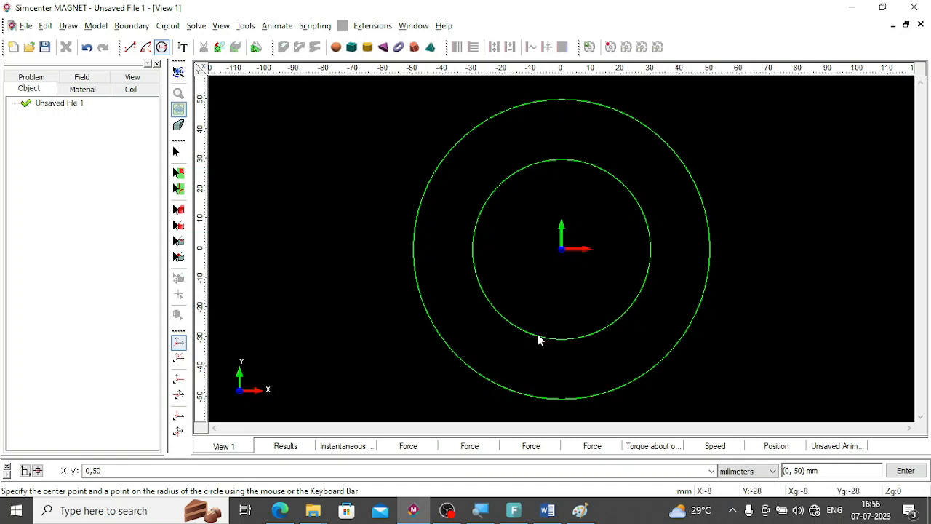
pyautogui.hotkey('alt', 'Tab')
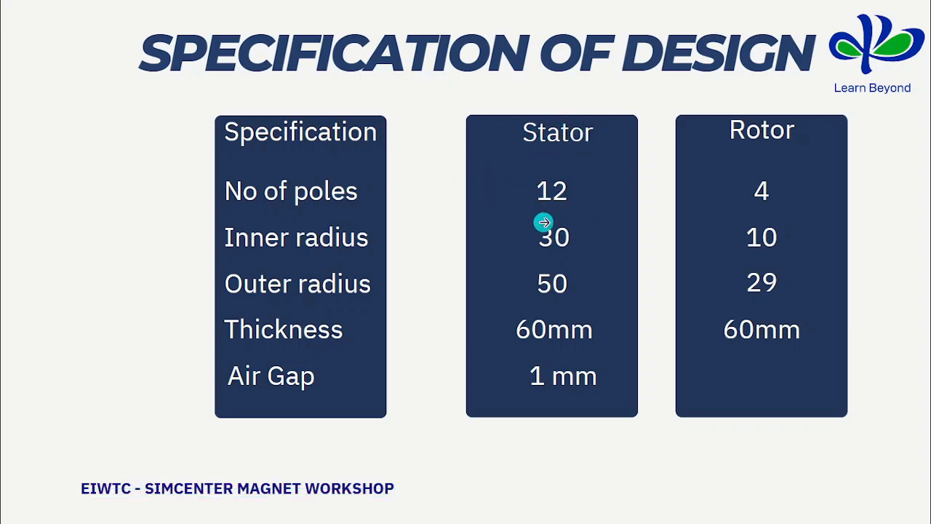
pyautogui.hotkey('alt', 'Tab')
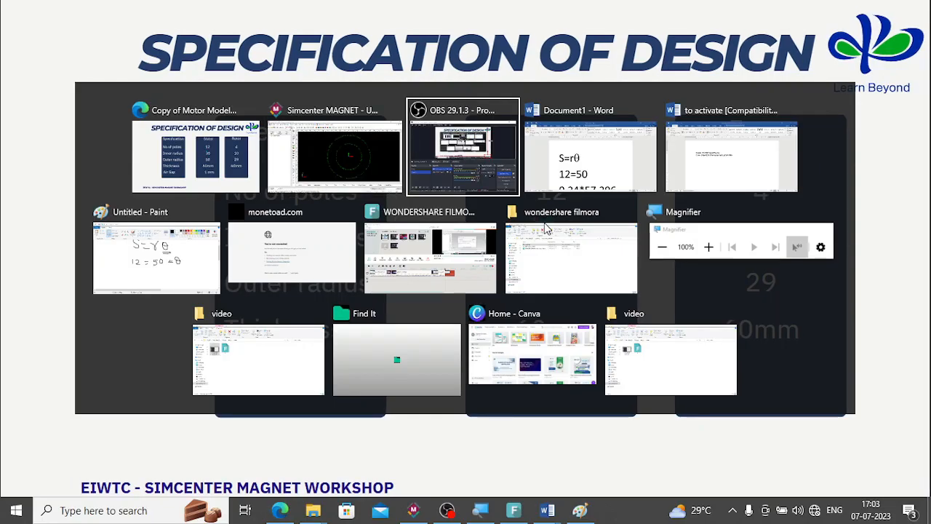
pyautogui.hotkey('alt', 'Tab')
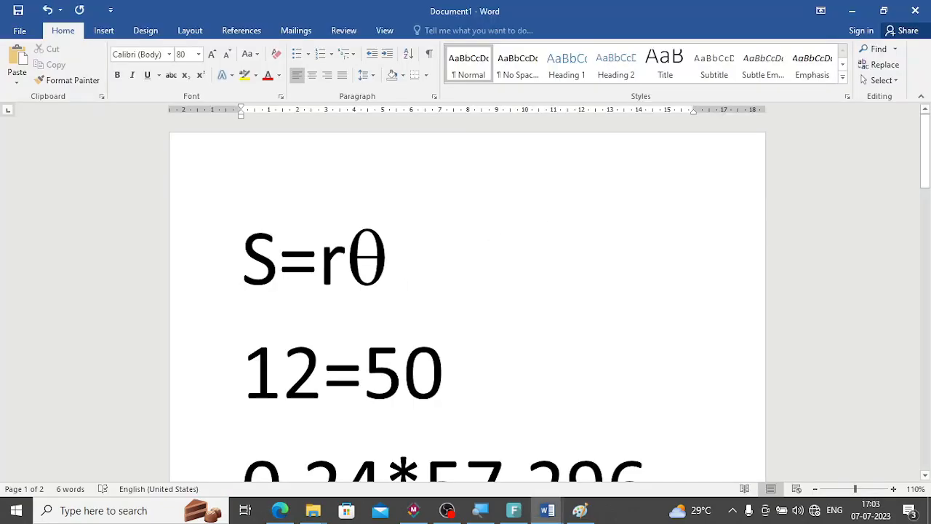
pyautogui.click(223, 226)
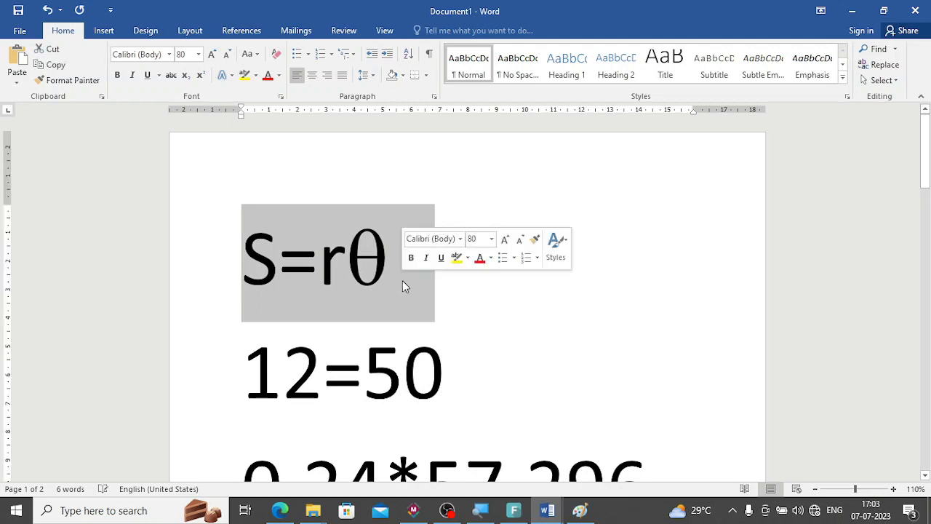
# Examine the arc length, radius and angle terms of the formula S=rθ against the values 12 and 50 below it.
pyautogui.click(276, 275)
pyautogui.moveTo(270, 271); pyautogui.dragTo(254, 274)
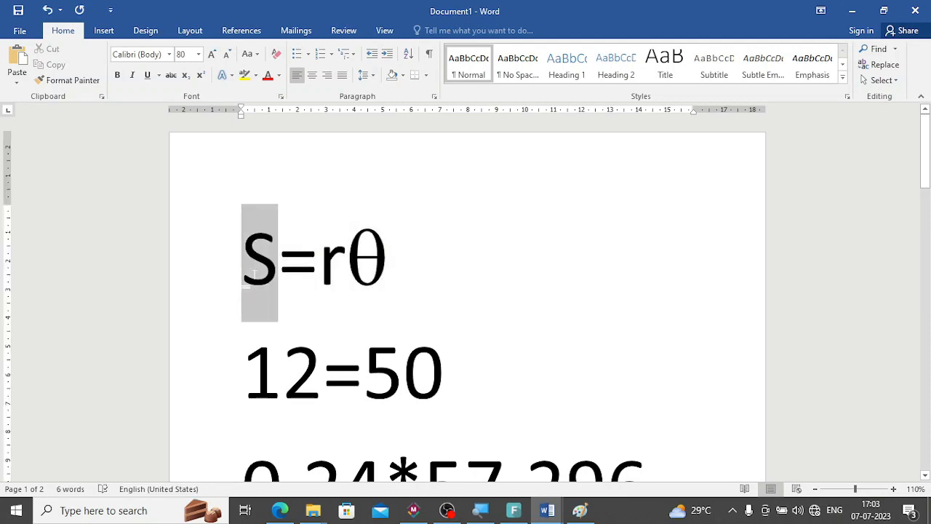
pyautogui.press('Right')
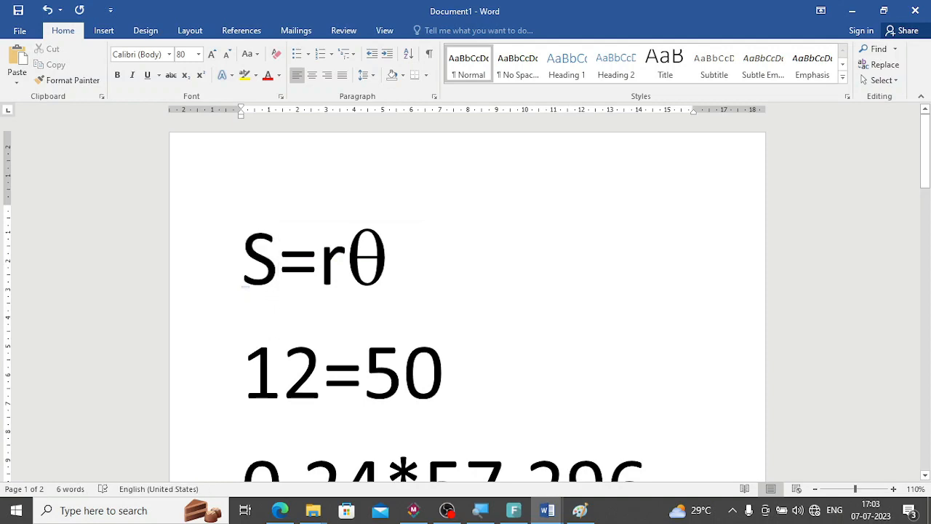
pyautogui.moveTo(269, 265); pyautogui.dragTo(258, 270)
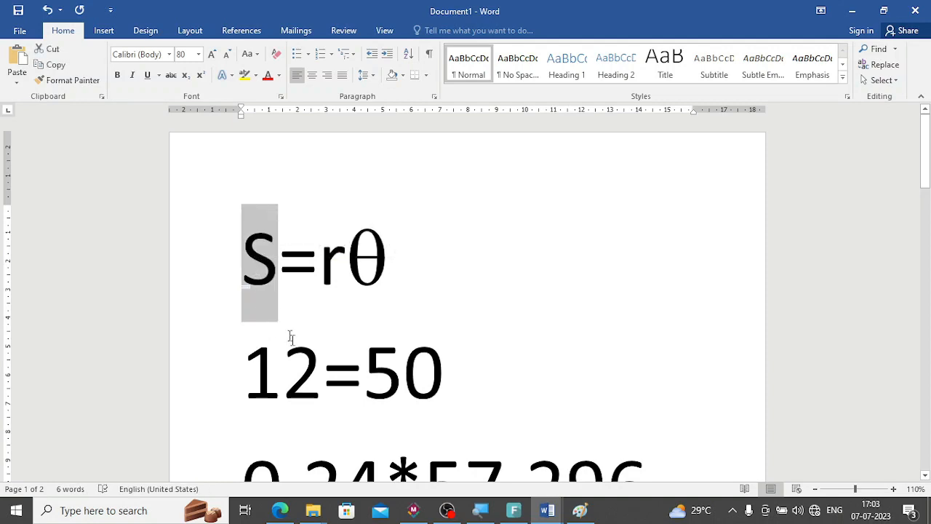
pyautogui.press('Down')
pyautogui.moveTo(343, 275); pyautogui.dragTo(327, 280)
pyautogui.moveTo(366, 378); pyautogui.dragTo(441, 372)
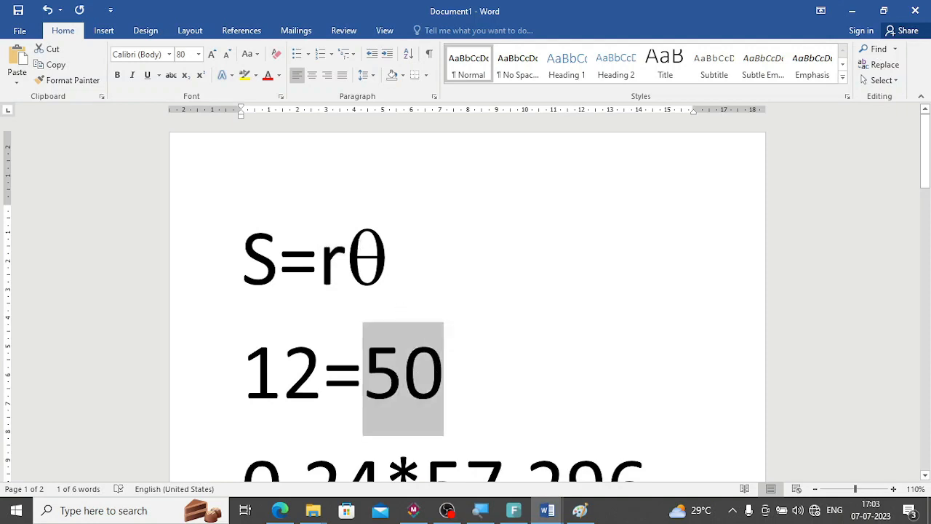
pyautogui.moveTo(384, 254); pyautogui.dragTo(352, 263)
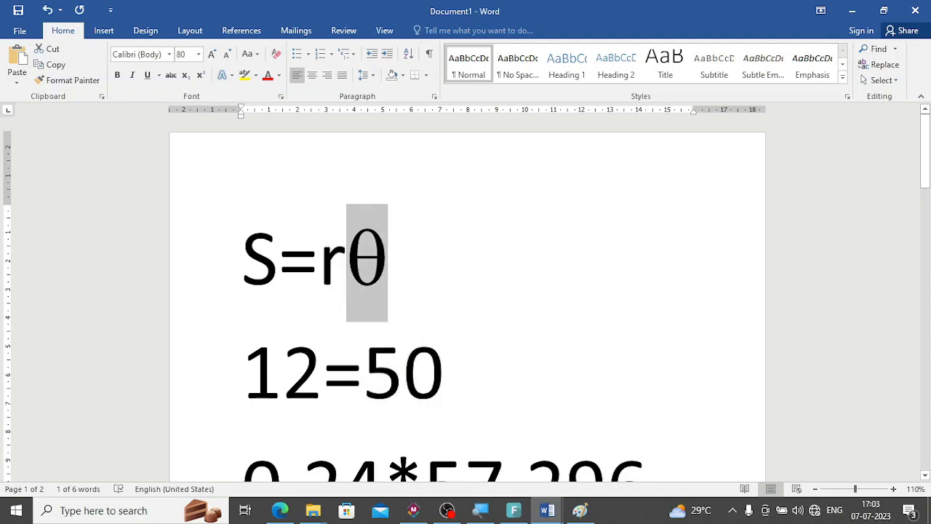
# Examine the angle calculation below the formula, from the radian value through the conversion to degrees.
pyautogui.scroll(-3, 424, 363)
pyautogui.moveTo(240, 346); pyautogui.dragTo(380, 356)
pyautogui.moveTo(270, 243); pyautogui.dragTo(401, 231)
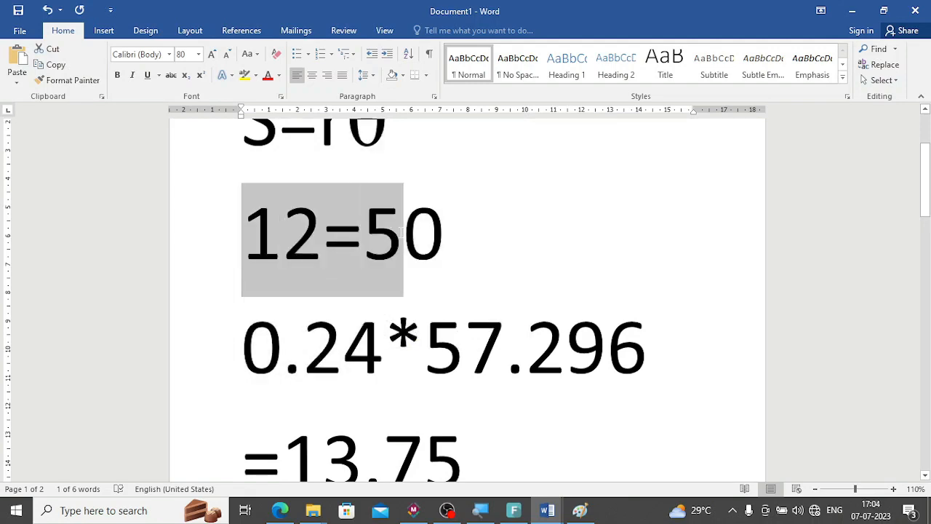
pyautogui.moveTo(383, 342); pyautogui.dragTo(242, 348)
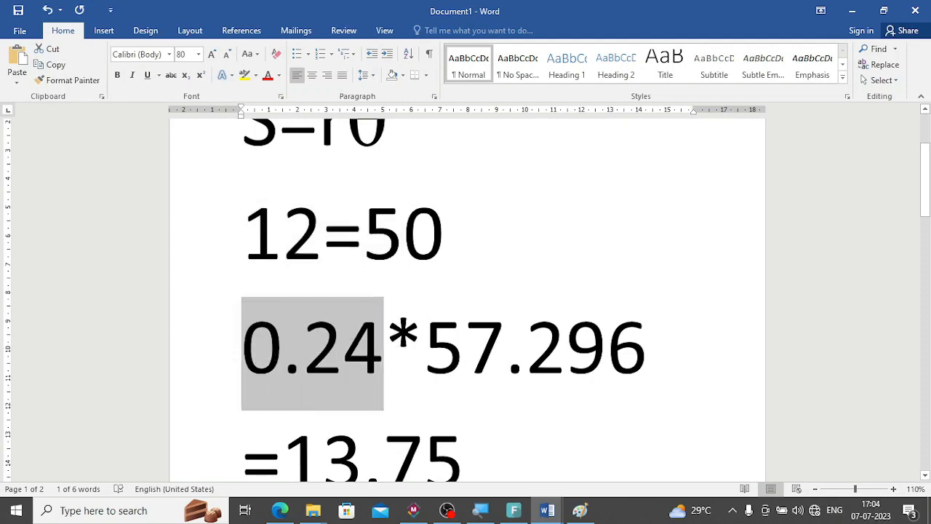
pyautogui.scroll(-2, 465, 290)
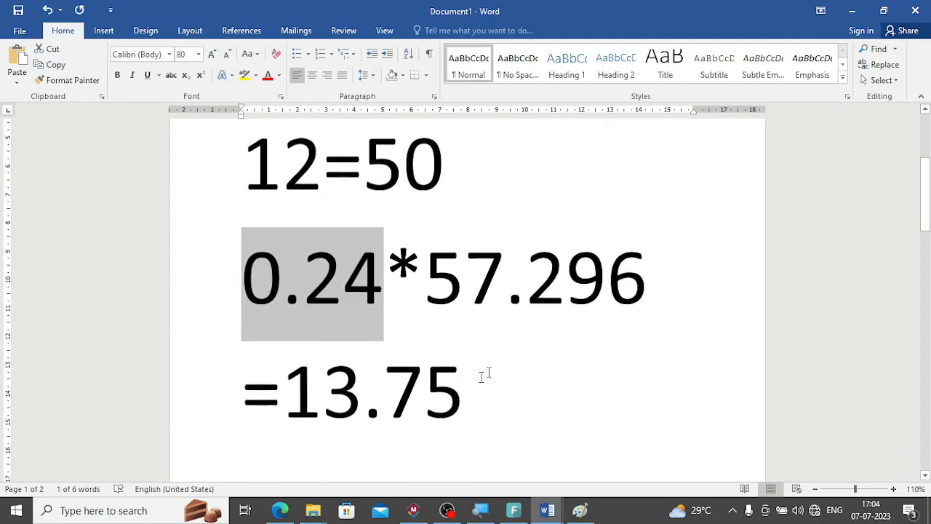
pyautogui.tripleClick(256, 393)
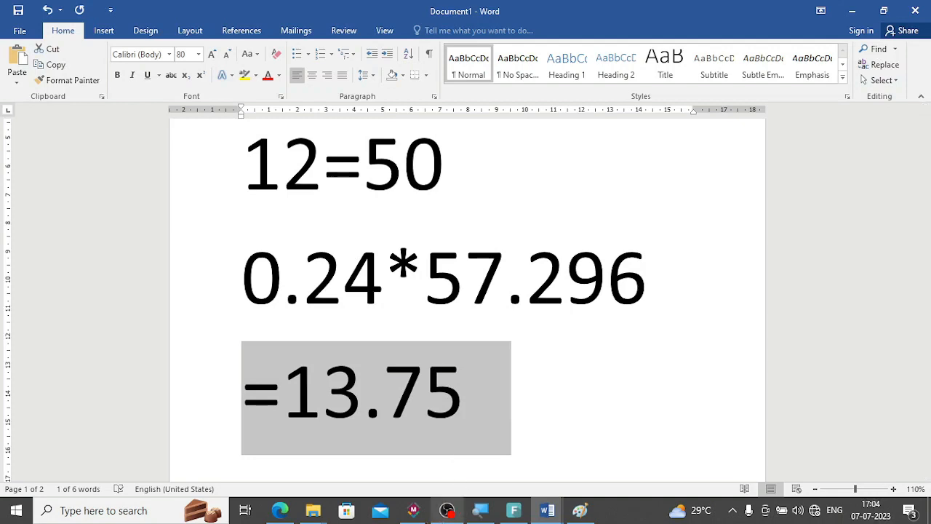
# Switch back to Simcenter MAGNET and start a construction line at the origin 0,0.
pyautogui.click(412, 512)
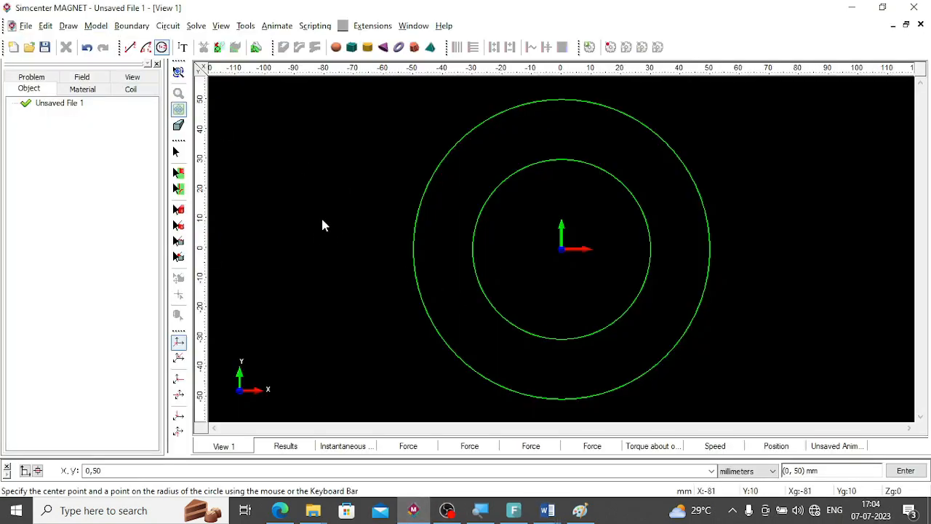
pyautogui.hotkey('alt', 'Tab')
pyautogui.hotkey('alt', 'Tab')
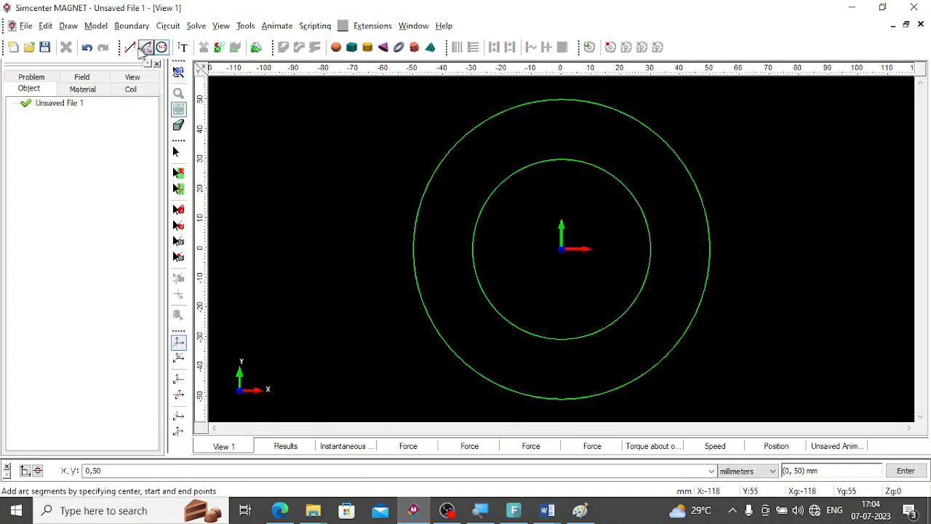
pyautogui.click(131, 48)
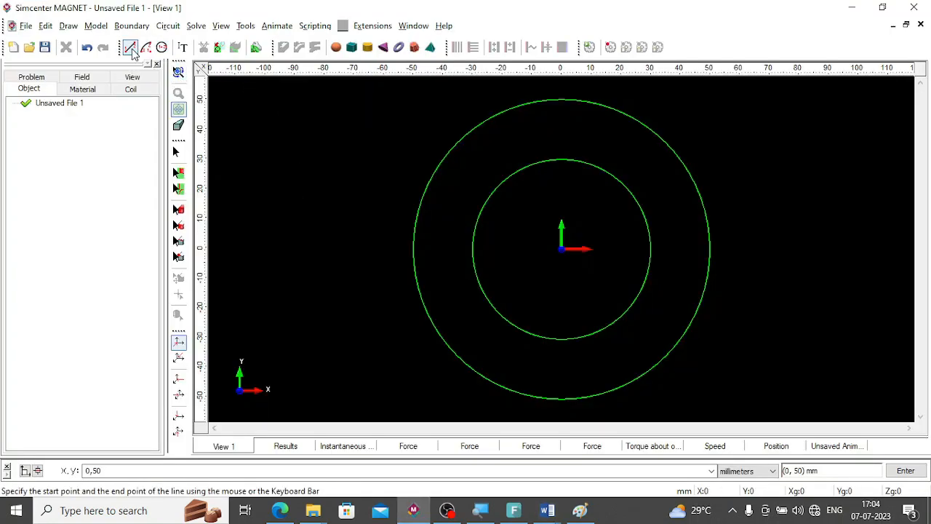
pyautogui.doubleClick(93, 471)
pyautogui.write('0')
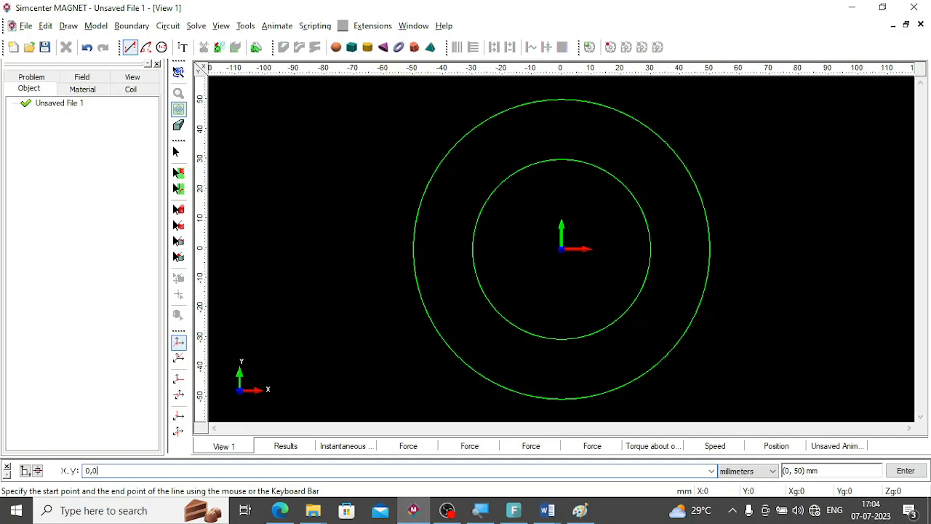
pyautogui.press('Return')
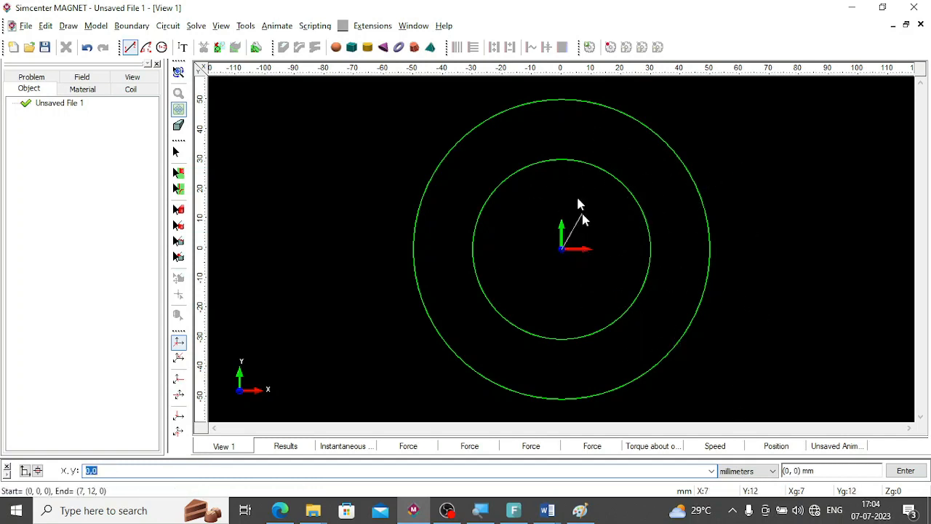
# Change coordinate entry to polar and end the line at radius 50 mm and angle 13.75 degrees.
pyautogui.click(25, 471)
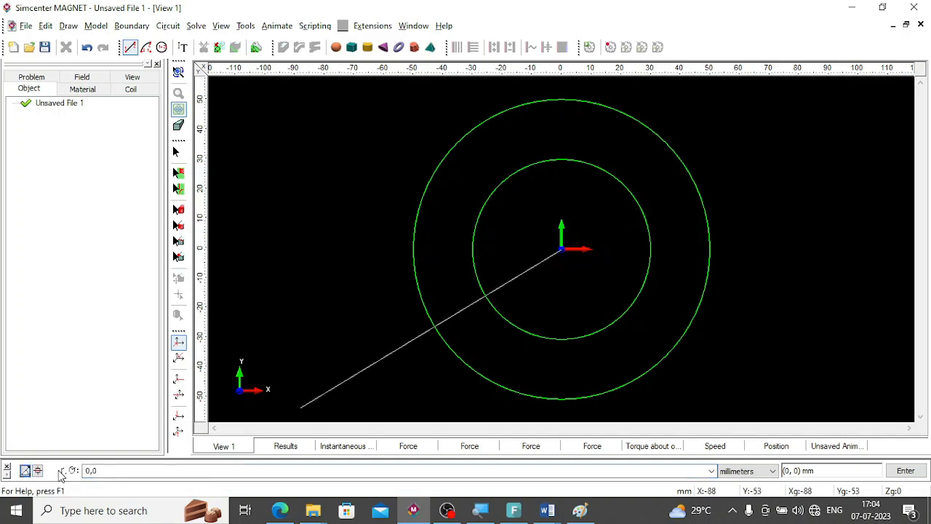
pyautogui.doubleClick(91, 471)
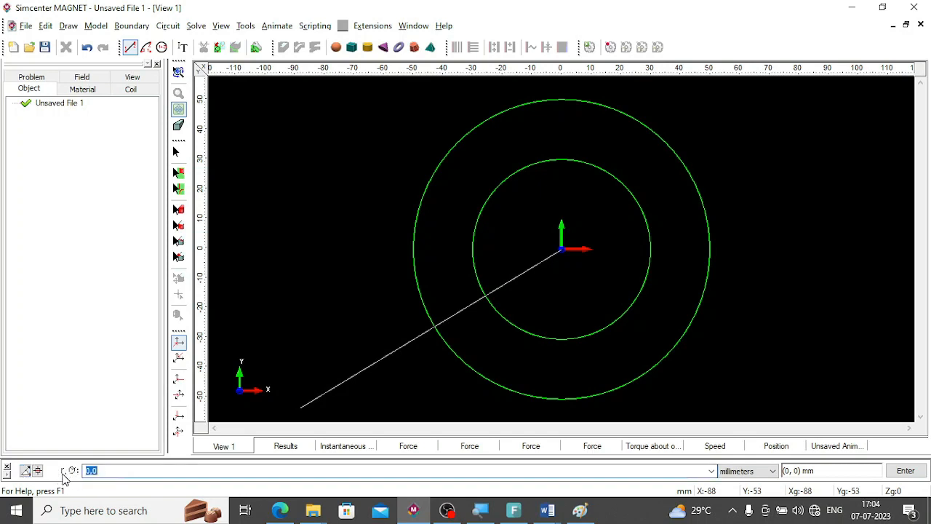
pyautogui.write('5')
pyautogui.hotkey('alt', 'Tab')
pyautogui.hotkey('alt', 'Tab')
pyautogui.doubleClick(134, 469)
pyautogui.press('Return')
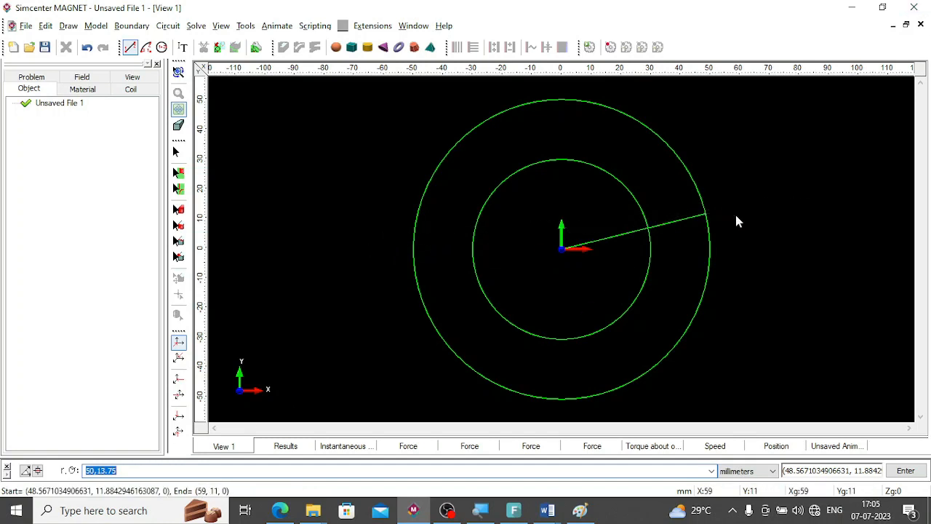
pyautogui.press('Escape')
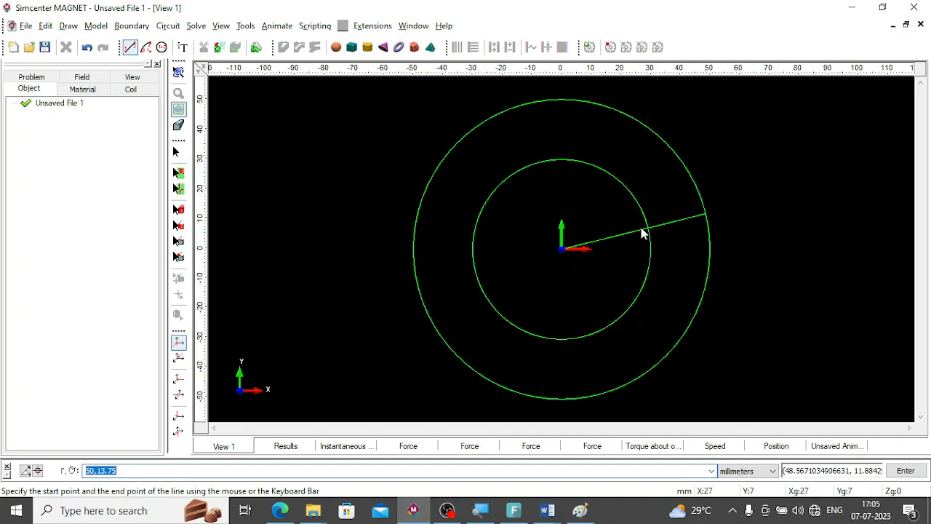
# Mirror a copy of the radial line about direction (1,0) through the point (0, 0).
pyautogui.click(178, 188)
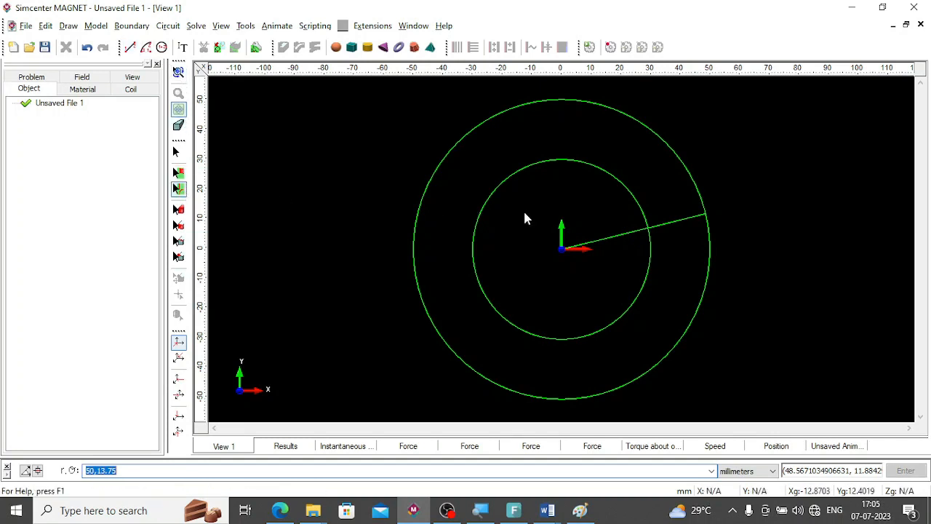
pyautogui.click(601, 243)
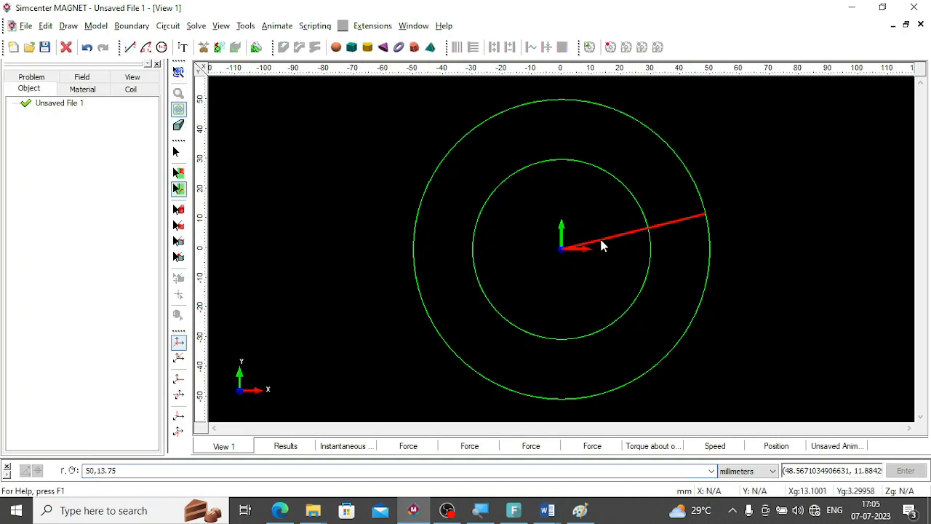
pyautogui.click(69, 27)
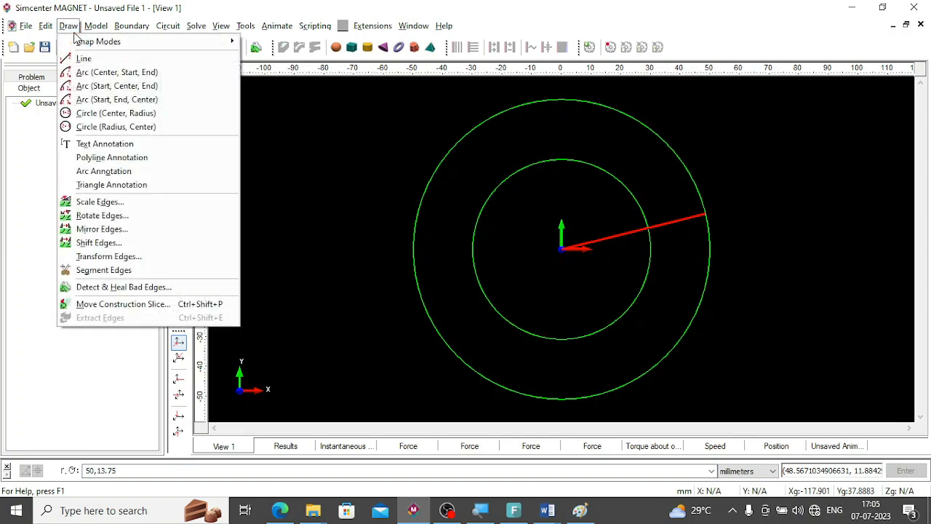
pyautogui.click(88, 229)
pyautogui.write('(1,0')
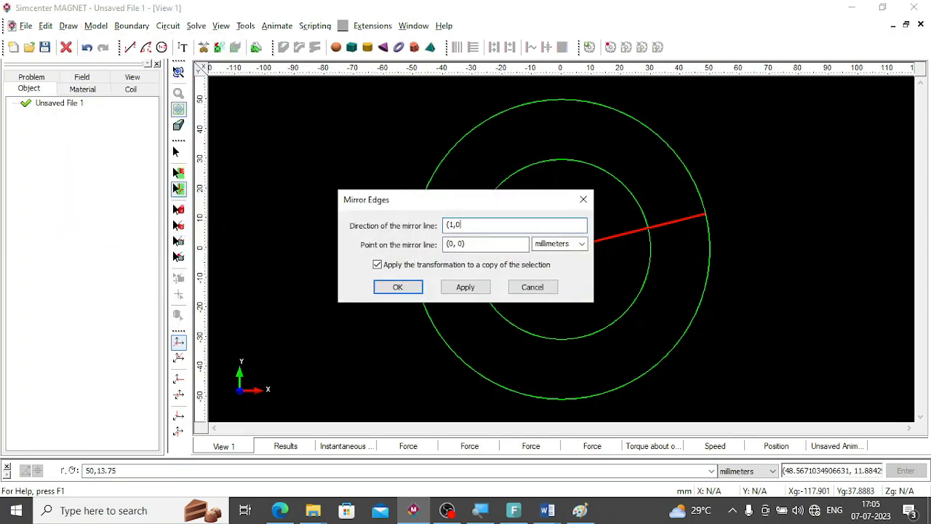
pyautogui.write(')')
pyautogui.click(466, 288)
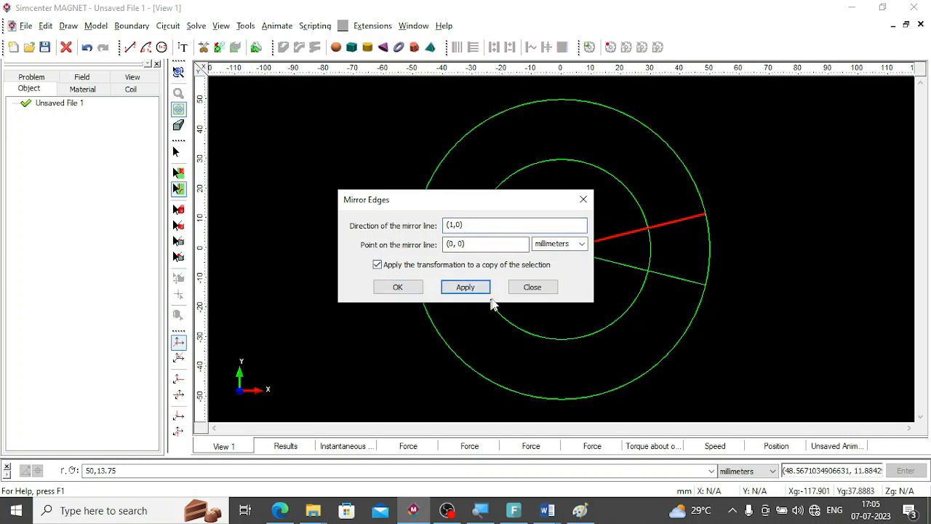
pyautogui.click(532, 286)
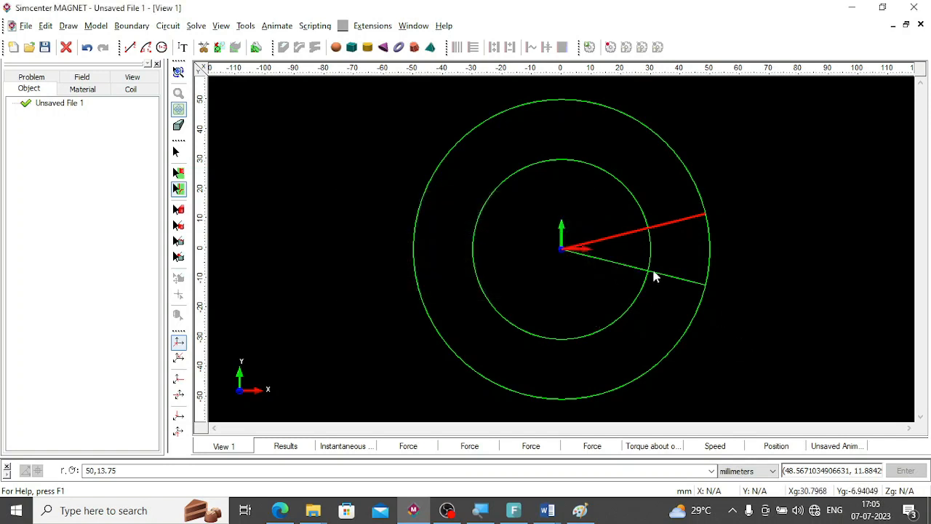
pyautogui.click(680, 282)
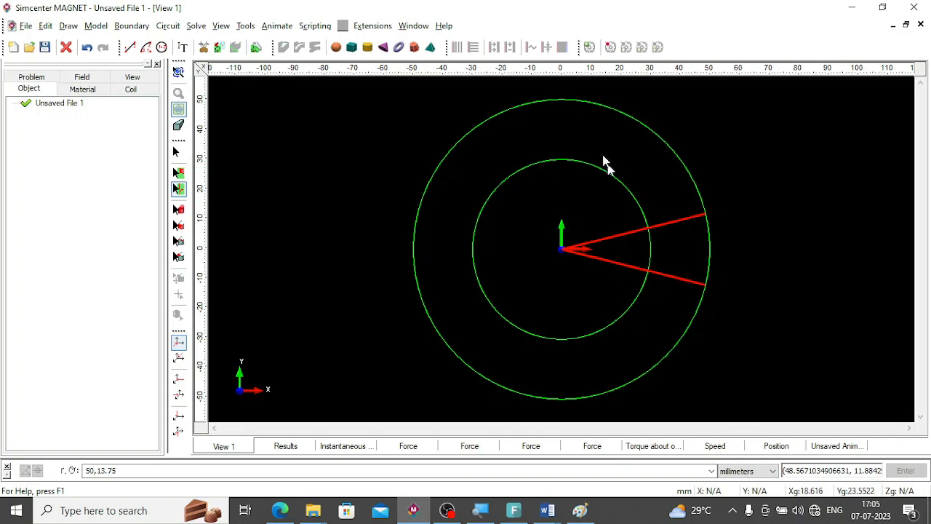
pyautogui.click(179, 188)
pyautogui.click(565, 275)
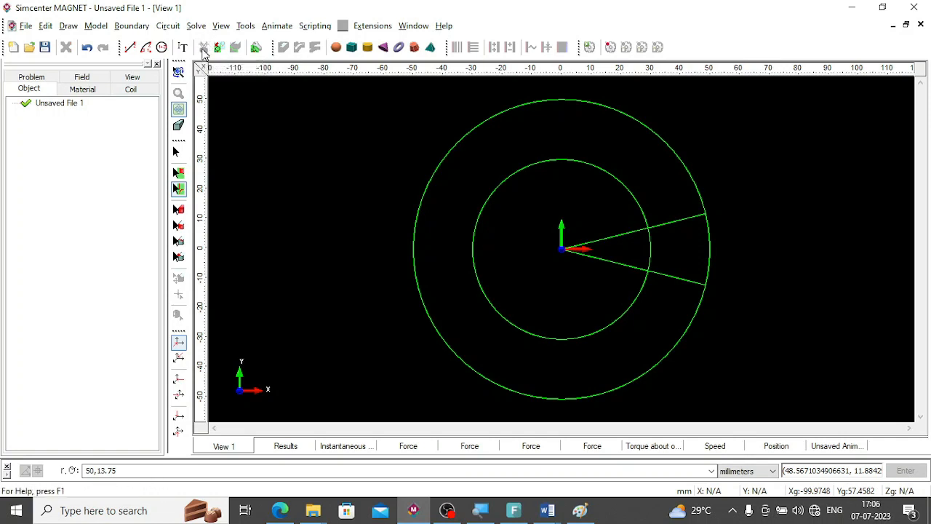
# Segment both radial lines and delete their portions inside the stator's inner circle.
pyautogui.click(633, 232)
pyautogui.keyDown('ctrl'); pyautogui.click(635, 270); pyautogui.keyUp('ctrl')
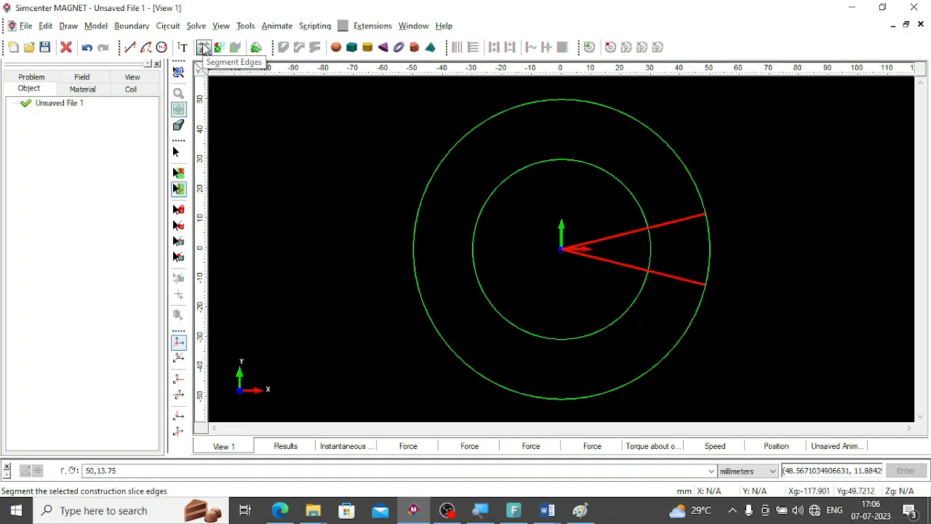
pyautogui.click(204, 48)
pyautogui.click(618, 229)
pyautogui.press('Delete')
pyautogui.click(624, 267)
pyautogui.press('Delete')
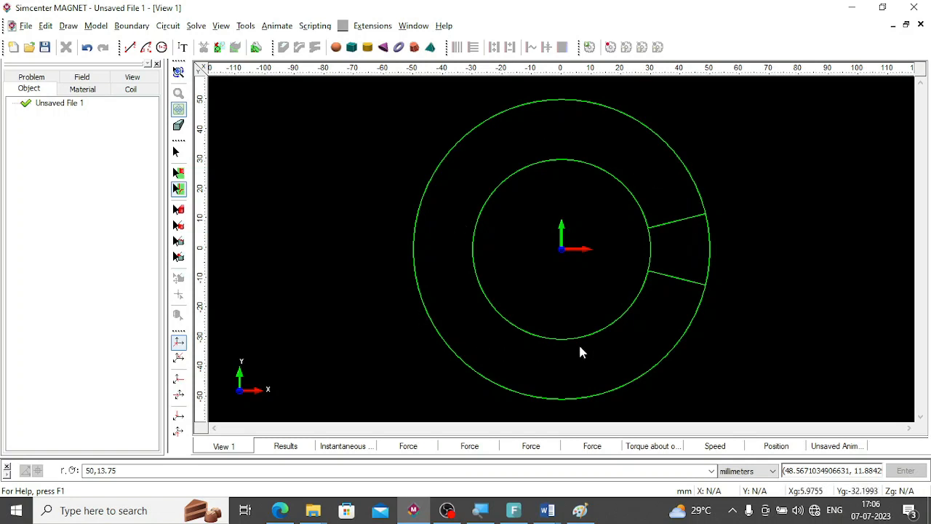
# Rotate-copy the two remaining radial edges by 30 degrees about (0, 0) with 11 copies, then clear the selection.
pyautogui.click(663, 223)
pyautogui.keyDown('ctrl'); pyautogui.click(669, 277); pyautogui.keyUp('ctrl')
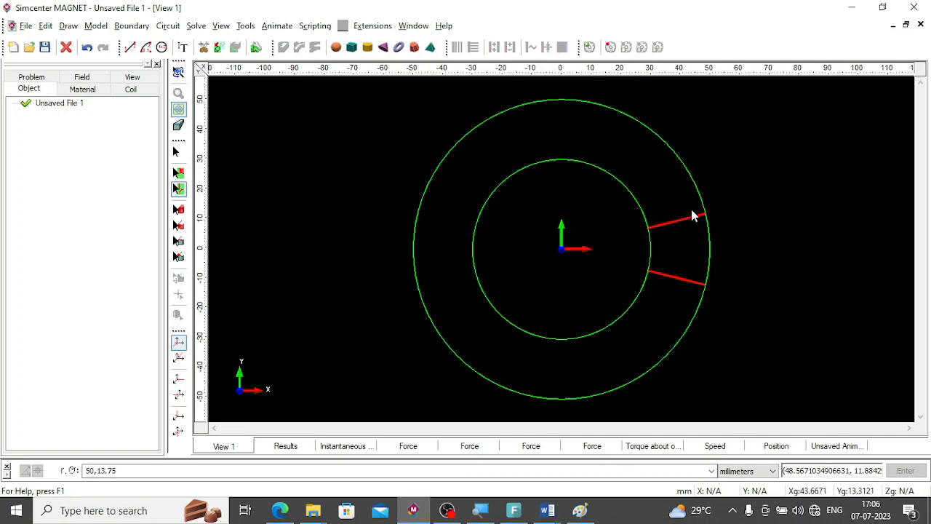
pyautogui.click(89, 29)
pyautogui.moveTo(70, 33)
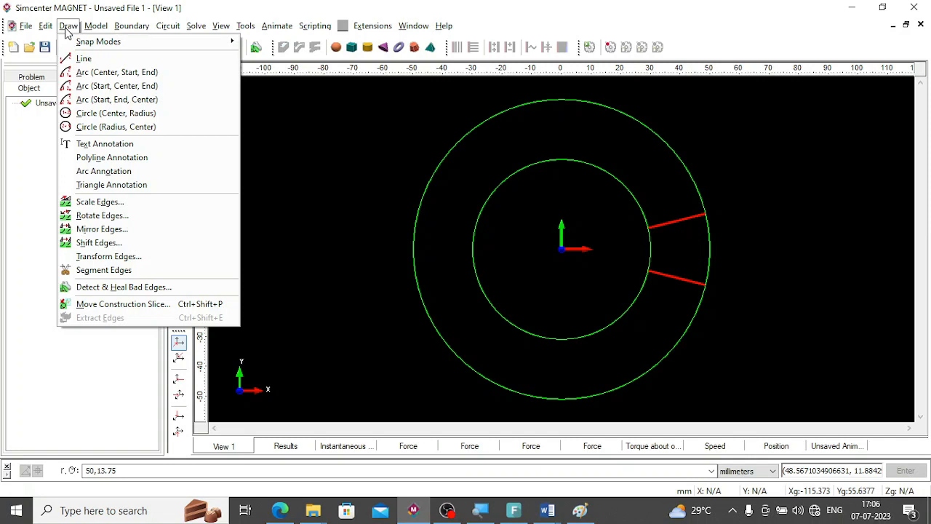
pyautogui.click(102, 215)
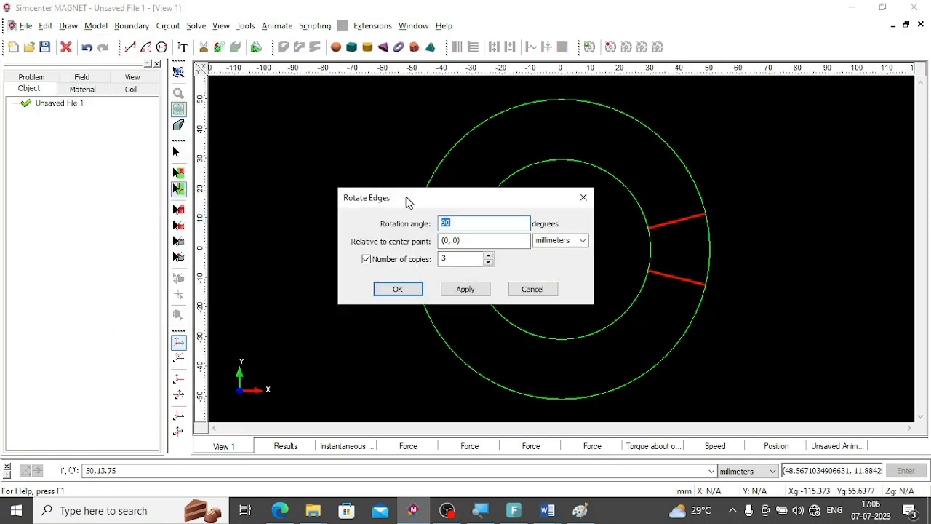
pyautogui.moveTo(411, 201); pyautogui.dragTo(277, 214)
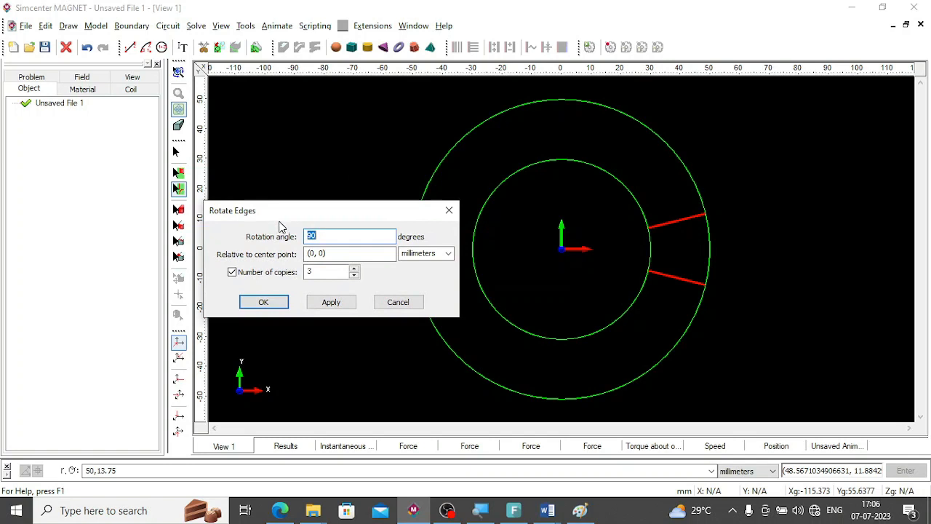
pyautogui.write('30')
pyautogui.click(232, 272)
pyautogui.click(232, 272)
pyautogui.click(328, 304)
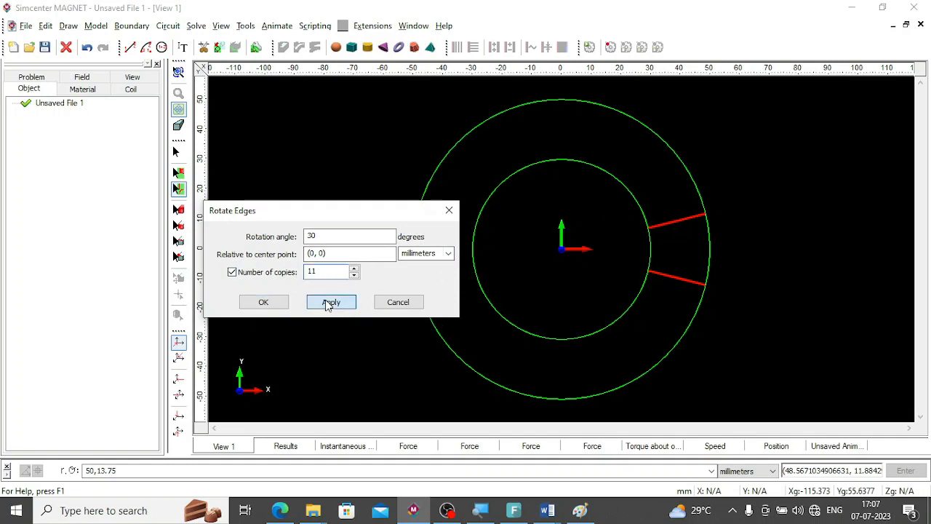
pyautogui.click(397, 302)
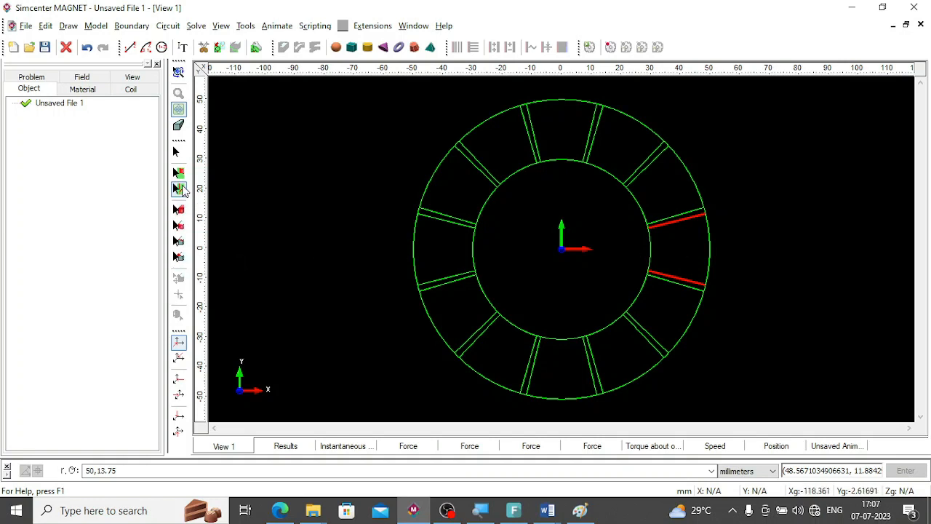
pyautogui.click(682, 256)
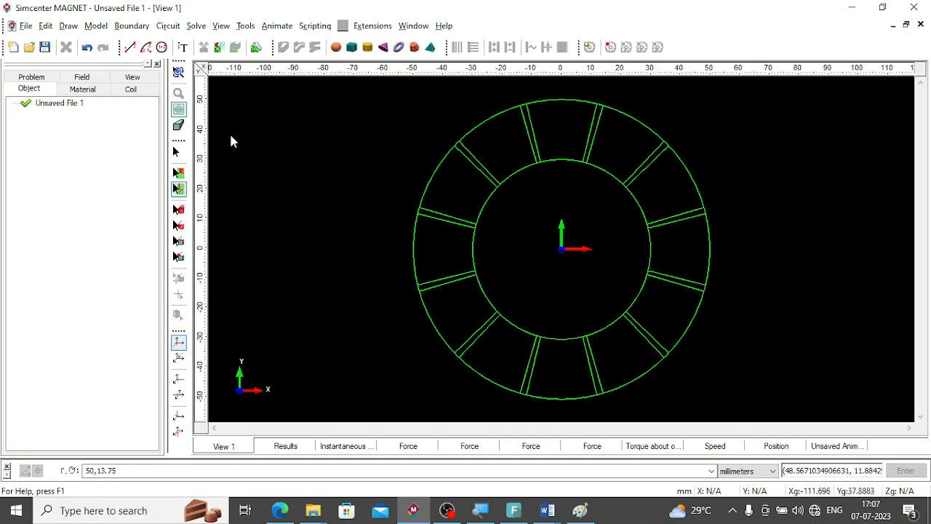
# Make components in a line from the twelve wide sector surfaces using Copper: 5.77e7 Siemens/meter and a distance of 60 mm.
pyautogui.click(179, 174)
pyautogui.click(685, 249)
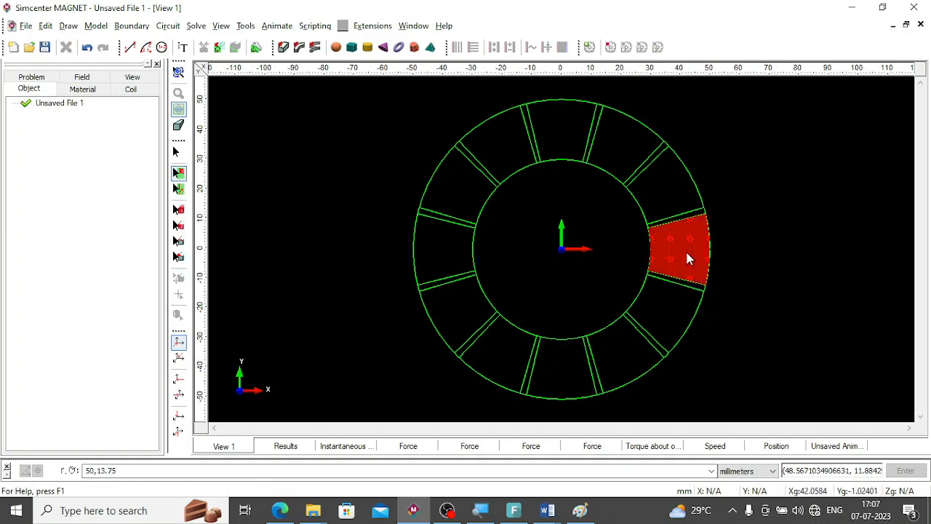
pyautogui.keyDown('ctrl'); pyautogui.click(662, 190); pyautogui.keyUp('ctrl')
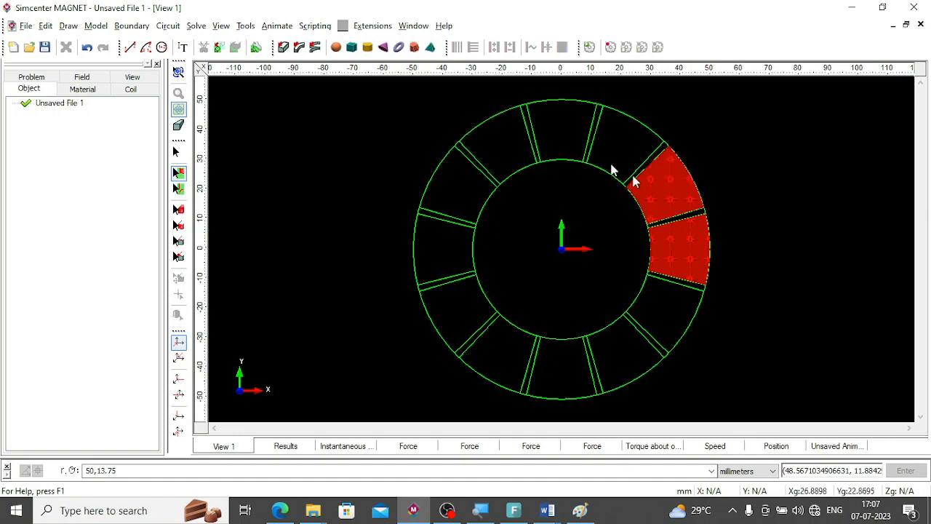
pyautogui.keyDown('ctrl'); pyautogui.click(633, 144); pyautogui.keyUp('ctrl')
pyautogui.keyDown('ctrl'); pyautogui.click(551, 130); pyautogui.keyUp('ctrl')
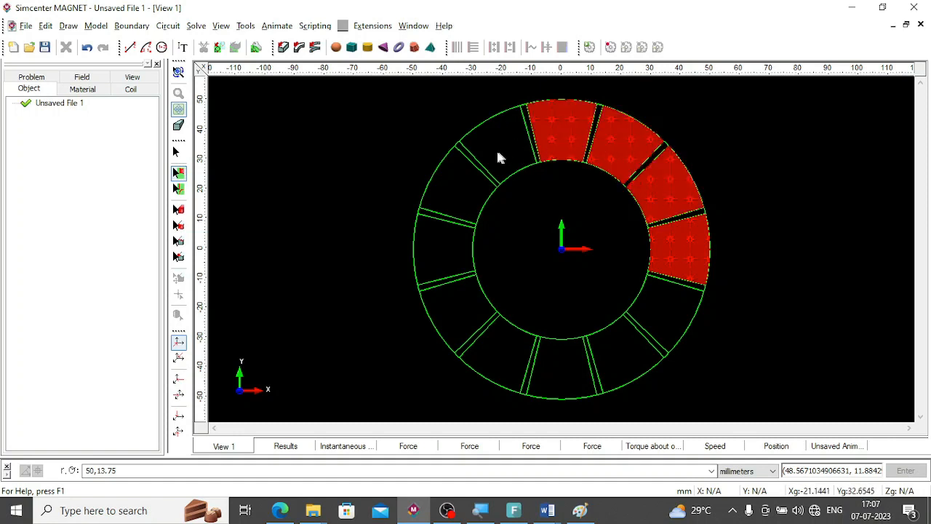
pyautogui.keyDown('ctrl'); pyautogui.click(497, 149); pyautogui.keyUp('ctrl')
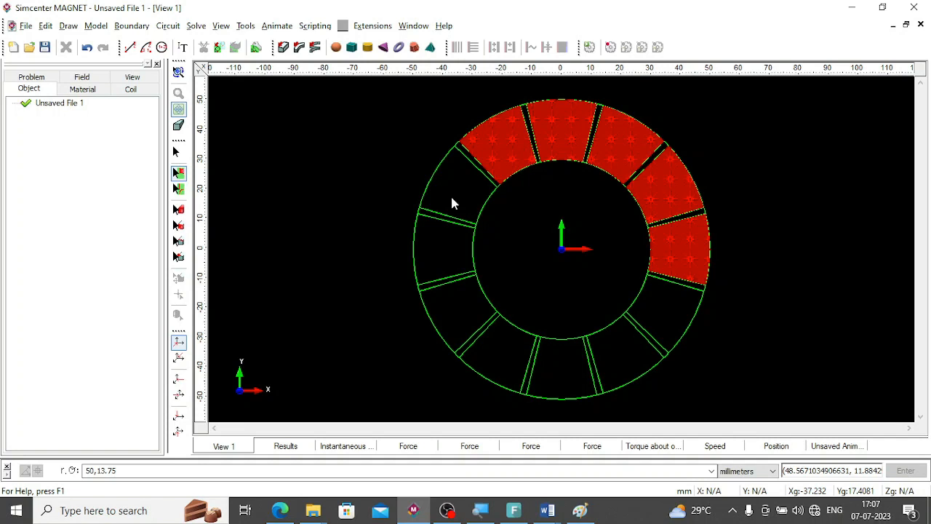
pyautogui.keyDown('ctrl'); pyautogui.click(452, 199); pyautogui.keyUp('ctrl')
pyautogui.keyDown('ctrl'); pyautogui.click(442, 247); pyautogui.keyUp('ctrl')
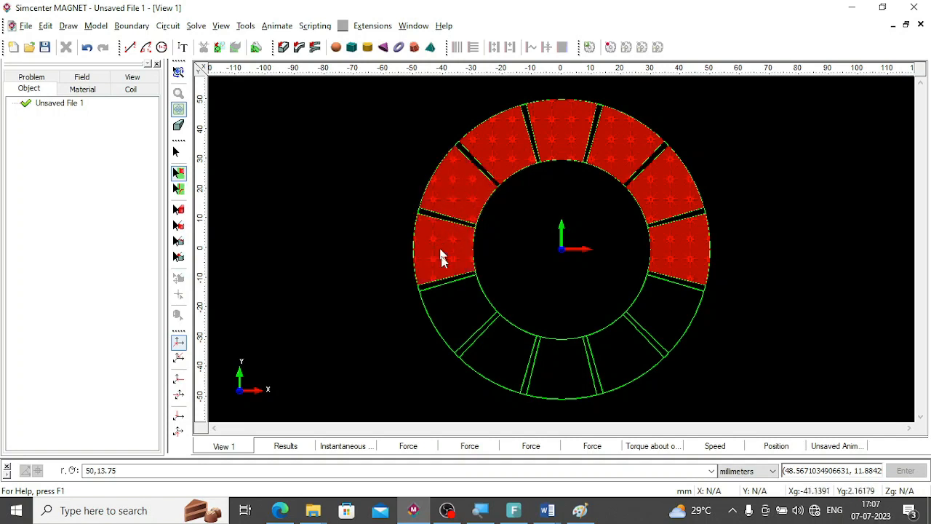
pyautogui.keyDown('ctrl'); pyautogui.click(456, 315); pyautogui.keyUp('ctrl')
pyautogui.keyDown('ctrl'); pyautogui.click(500, 366); pyautogui.keyUp('ctrl')
pyautogui.keyDown('ctrl'); pyautogui.click(589, 384); pyautogui.keyUp('ctrl')
pyautogui.keyDown('ctrl'); pyautogui.click(636, 357); pyautogui.keyUp('ctrl')
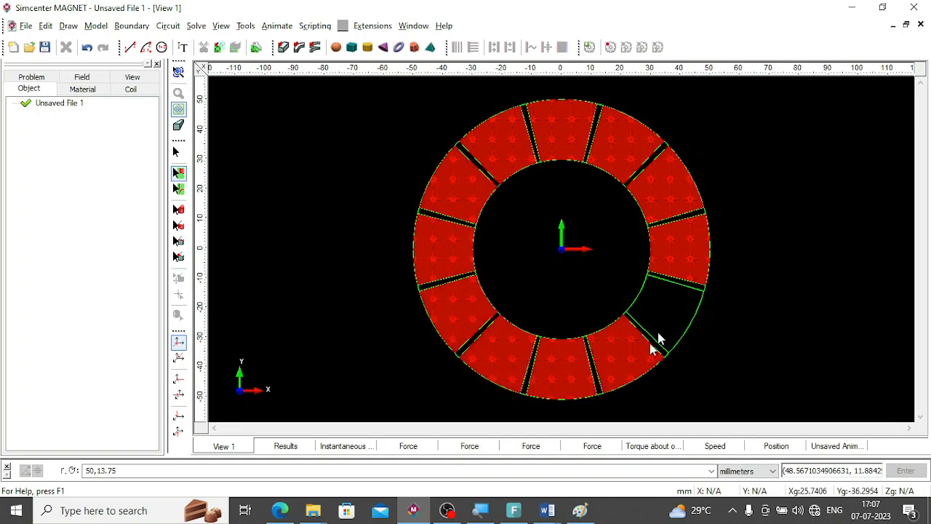
pyautogui.keyDown('ctrl'); pyautogui.click(681, 304); pyautogui.keyUp('ctrl')
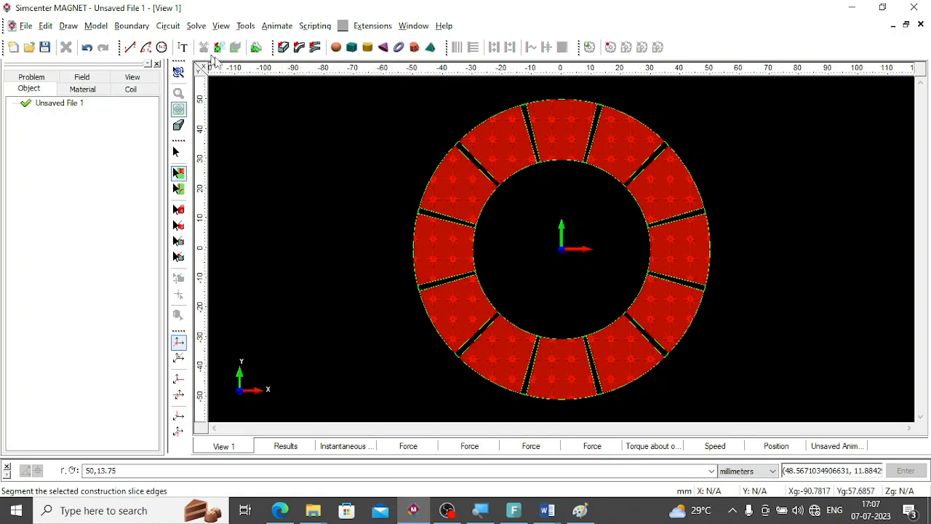
pyautogui.click(284, 50)
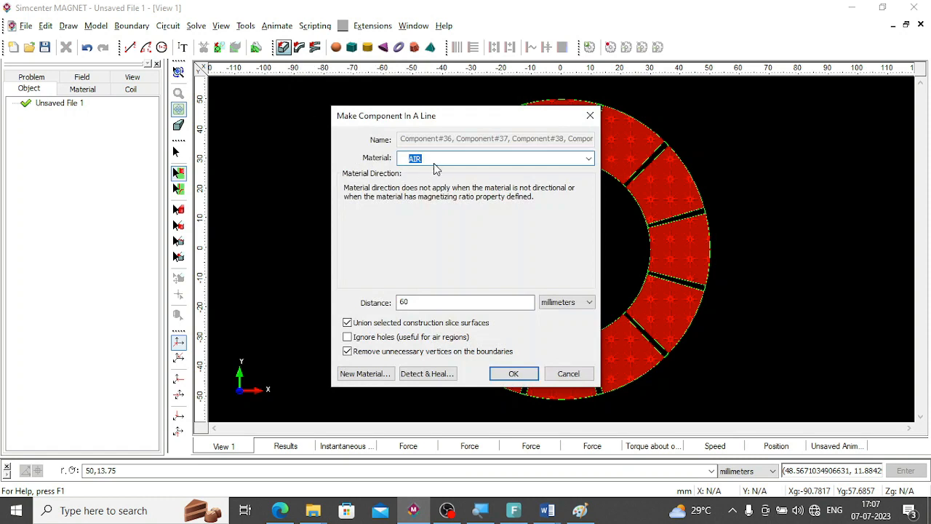
pyautogui.click(588, 159)
pyautogui.press('Down')
pyautogui.press('Down')
pyautogui.press('Down')
pyautogui.press('Down')
pyautogui.press('Down')
pyautogui.press('Down')
pyautogui.press('Down')
pyautogui.press('Down')
pyautogui.press('Down')
pyautogui.press('Down')
pyautogui.press('Down')
pyautogui.press('Down')
pyautogui.press('Down')
pyautogui.press('Down')
pyautogui.press('Down')
pyautogui.press('Down')
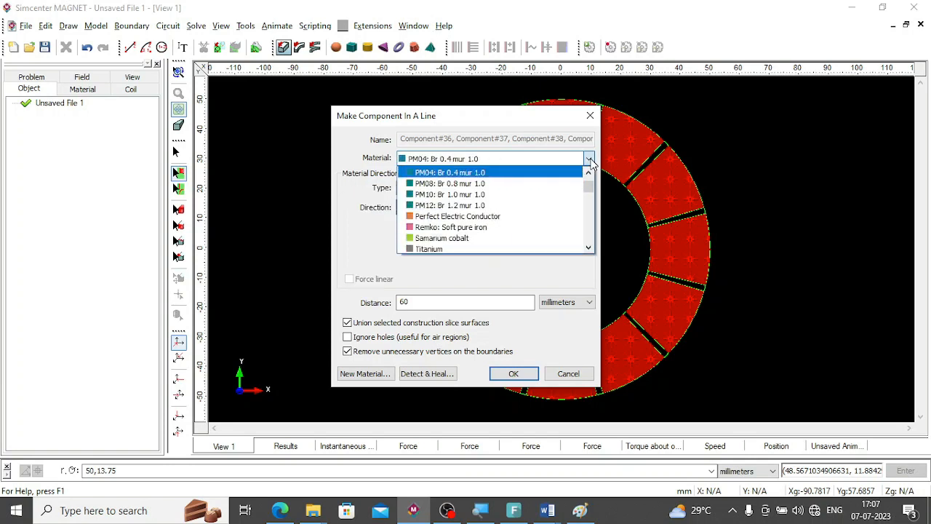
pyautogui.press('Down')
pyautogui.press('Down')
pyautogui.press('Down')
pyautogui.press('Down')
pyautogui.press('Down')
pyautogui.press('Down')
pyautogui.press('Down')
pyautogui.press('Down')
pyautogui.press('Down')
pyautogui.press('Down')
pyautogui.press('Down')
pyautogui.press('Down')
pyautogui.press('Down')
pyautogui.press('Down')
pyautogui.press('Down')
pyautogui.press('Down')
pyautogui.press('Down')
pyautogui.press('Down')
pyautogui.press('Down')
pyautogui.press('Down')
pyautogui.press('Down')
pyautogui.press('Down')
pyautogui.press('Down')
pyautogui.press('Down')
pyautogui.press('Down')
pyautogui.press('Down')
pyautogui.press('Down')
pyautogui.press('Down')
pyautogui.press('Down')
pyautogui.press('Down')
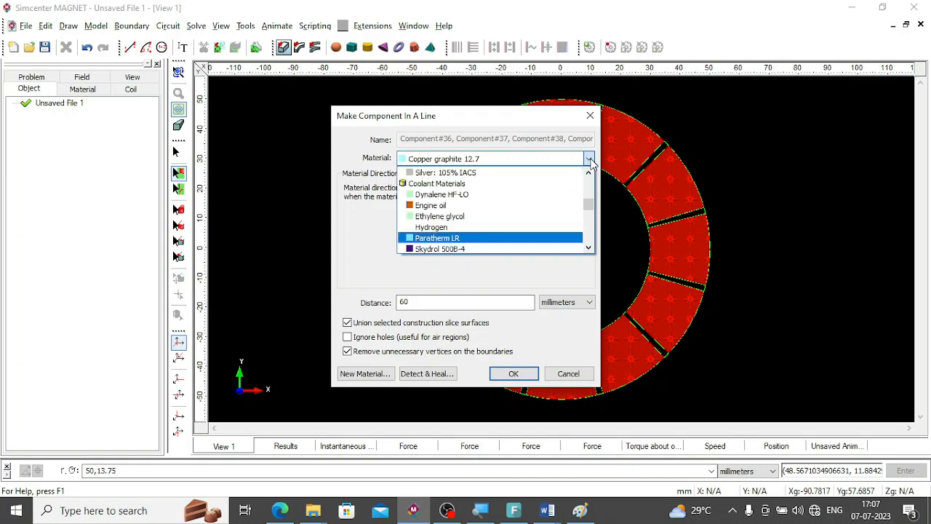
pyautogui.press('Down')
pyautogui.press('Down')
pyautogui.press('Down')
pyautogui.press('Down')
pyautogui.press('Down')
pyautogui.press('Down')
pyautogui.press('Down')
pyautogui.press('Down')
pyautogui.press('Down')
pyautogui.press('Down')
pyautogui.press('c')
pyautogui.press('c')
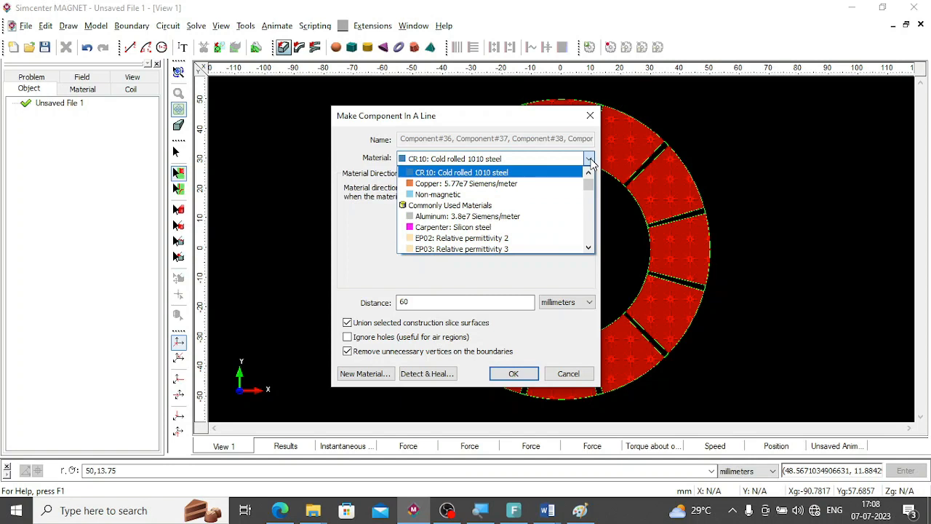
pyautogui.click(480, 184)
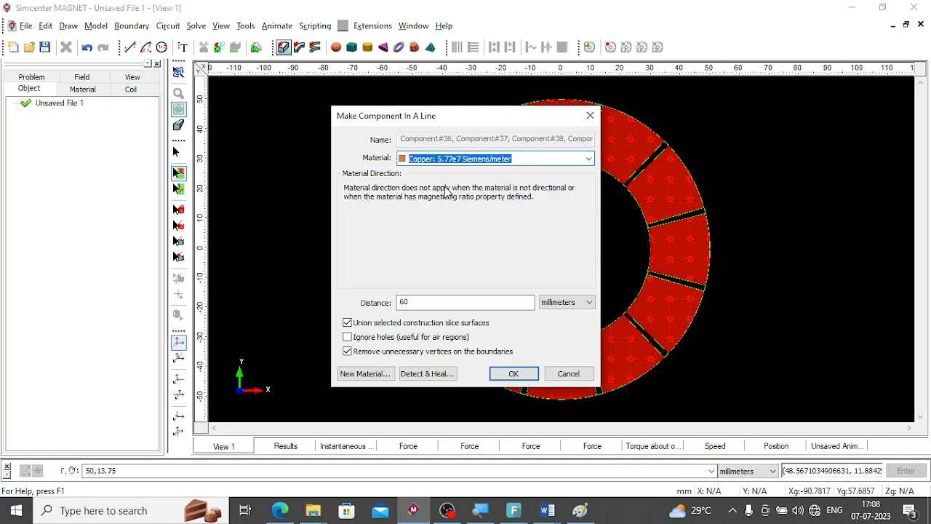
pyautogui.moveTo(419, 303); pyautogui.dragTo(249, 305)
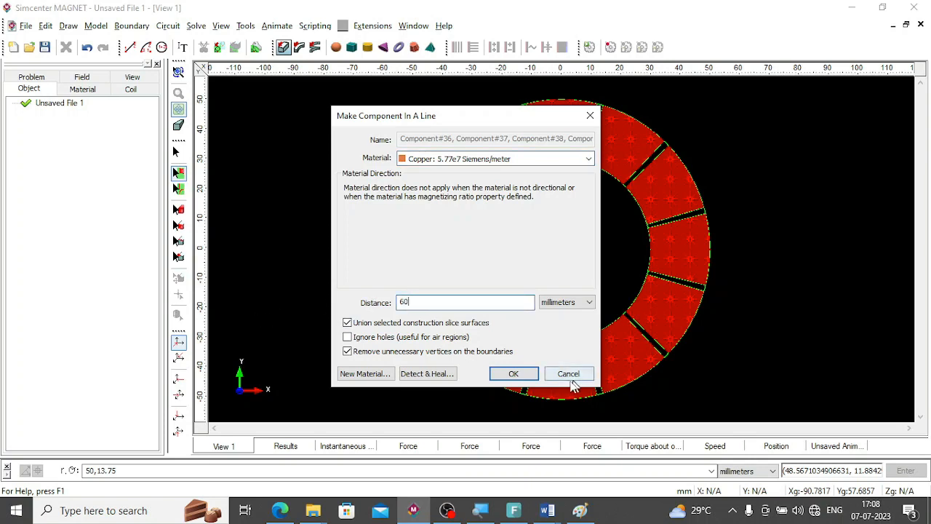
pyautogui.click(513, 374)
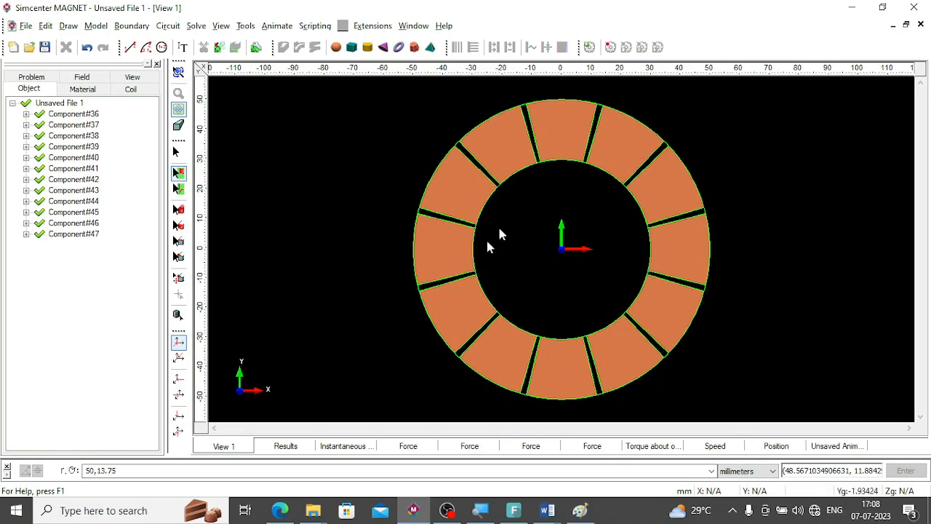
# Inspect the extruded copper sectors in 3D and from the side, finishing in the front XY view.
pyautogui.click(178, 73)
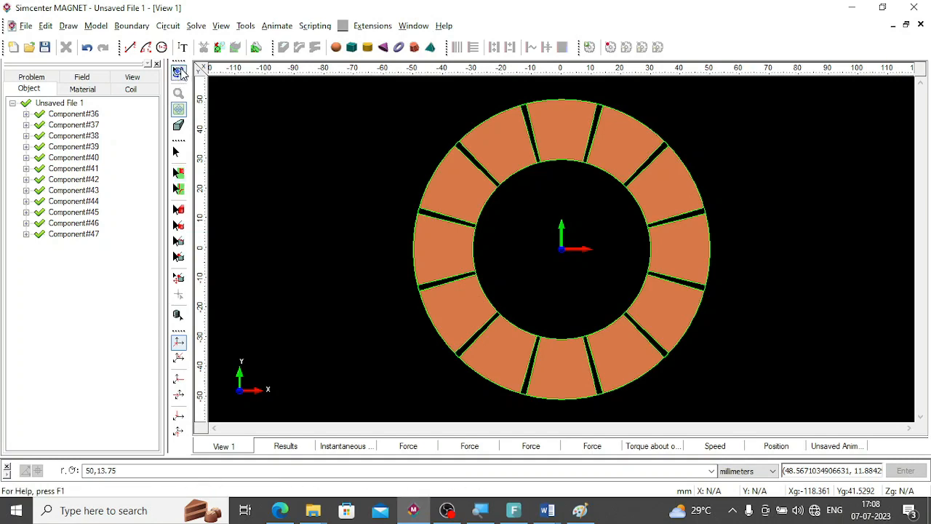
pyautogui.moveTo(285, 187); pyautogui.dragTo(229, 224)
pyautogui.moveTo(404, 320); pyautogui.dragTo(531, 156)
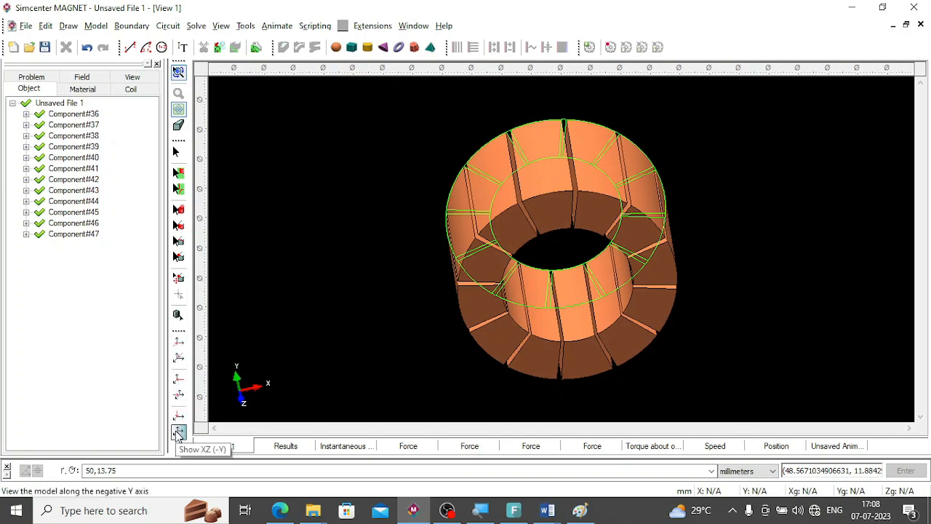
pyautogui.click(178, 432)
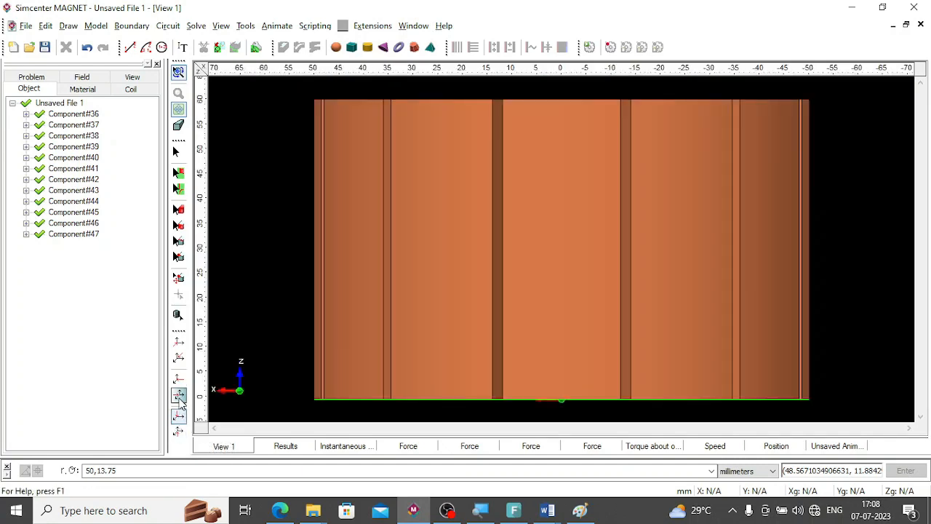
pyautogui.click(179, 399)
pyautogui.click(179, 343)
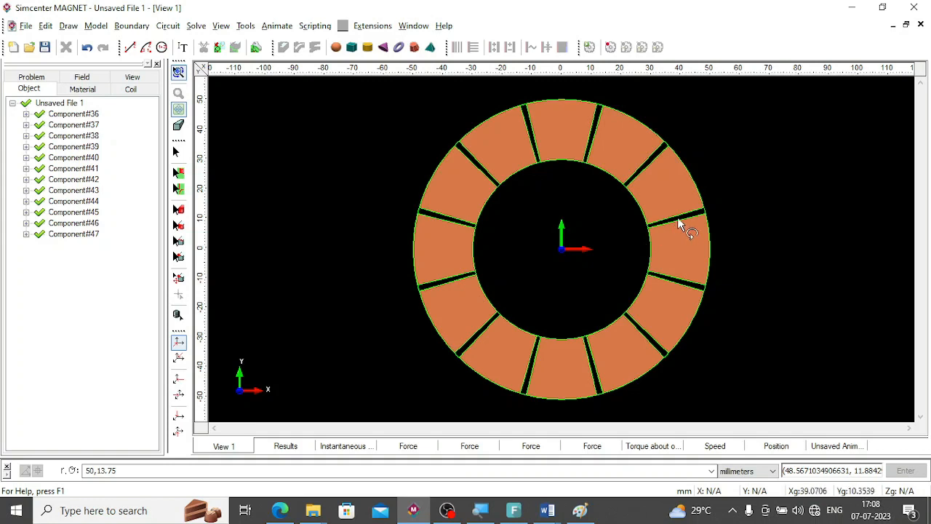
# Make components in a line from the twelve narrow gap surfaces between the copper sectors using CR10: Cold rolled 1010 steel and a 60 mm distance.
pyautogui.click(178, 172)
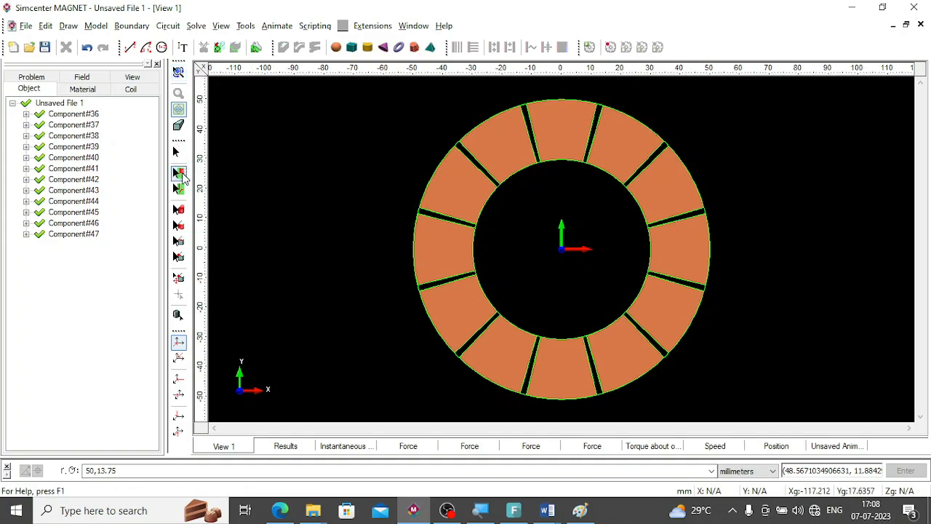
pyautogui.click(669, 222)
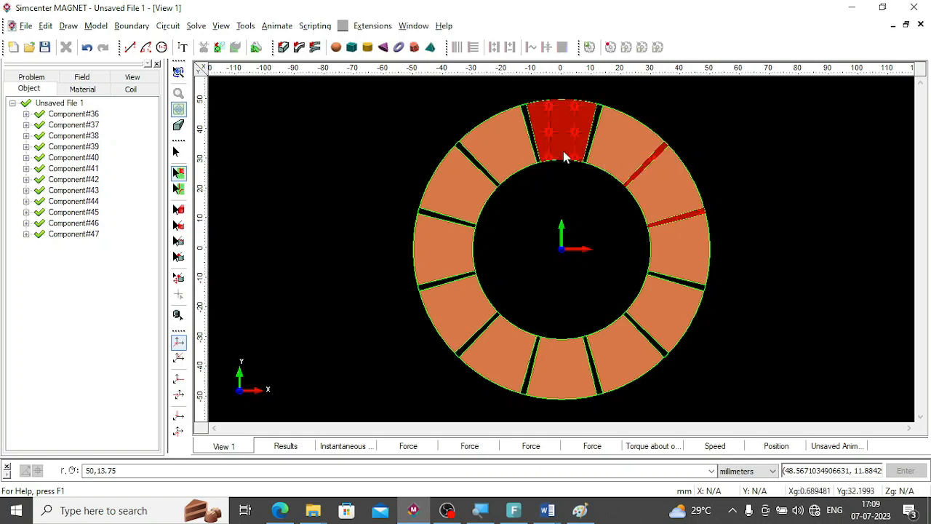
pyautogui.click(593, 137)
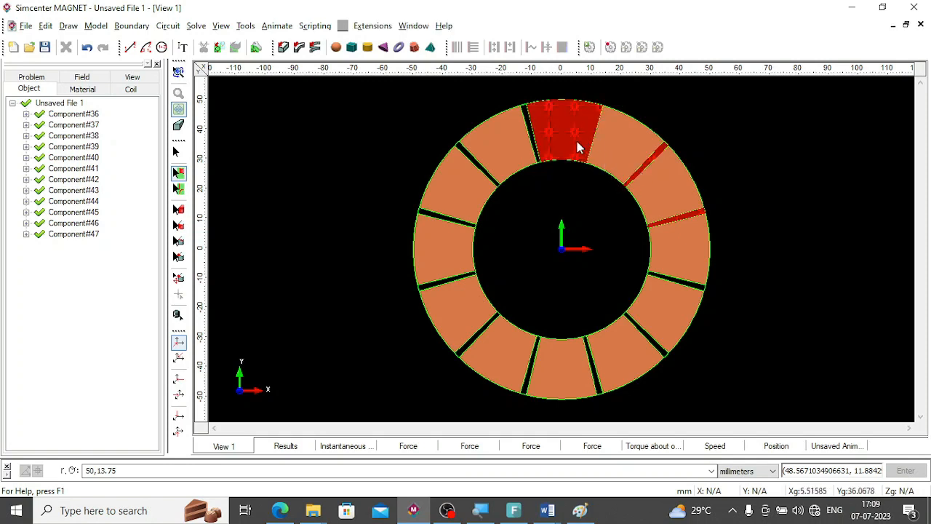
pyautogui.click(531, 142)
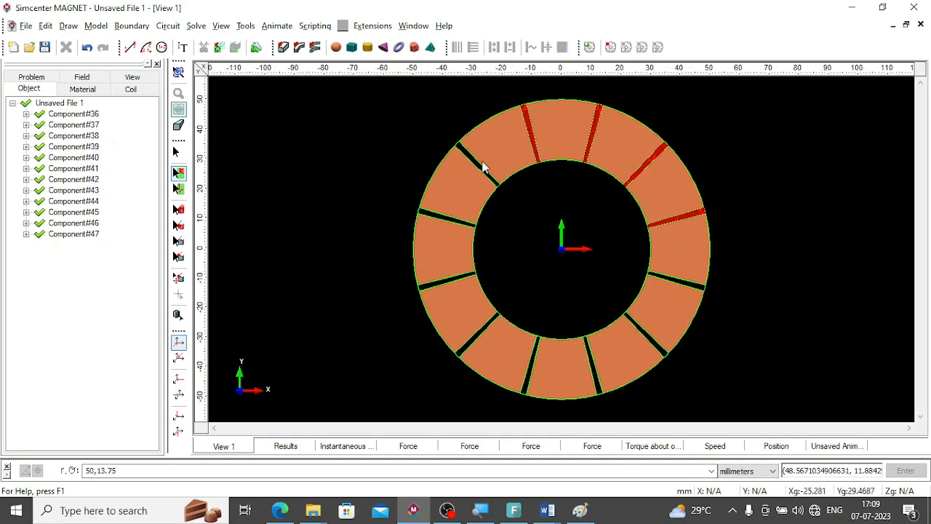
pyautogui.click(474, 162)
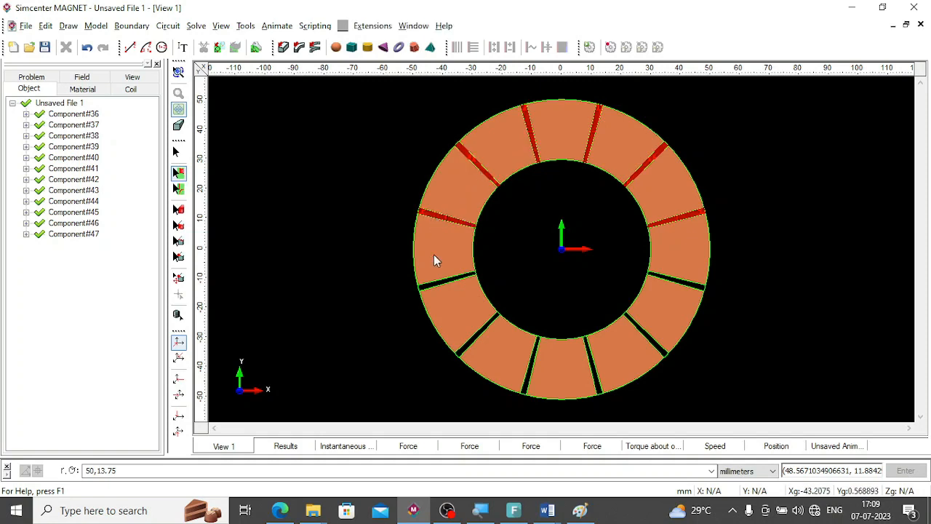
pyautogui.click(427, 285)
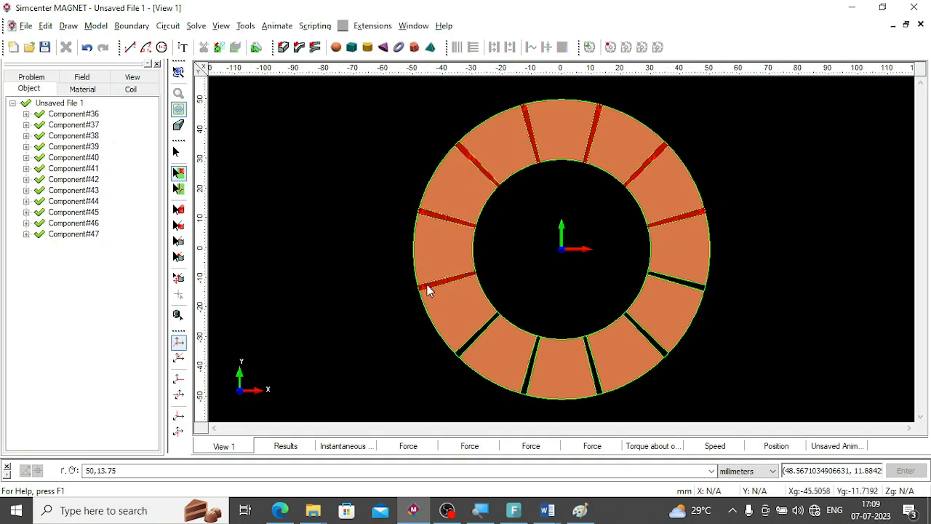
pyautogui.click(463, 347)
pyautogui.click(526, 385)
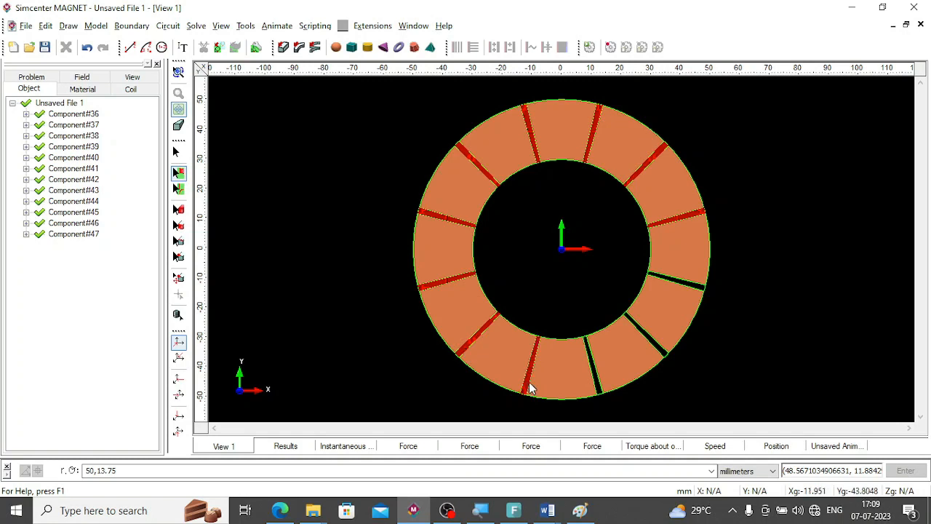
pyautogui.click(601, 393)
pyautogui.click(657, 350)
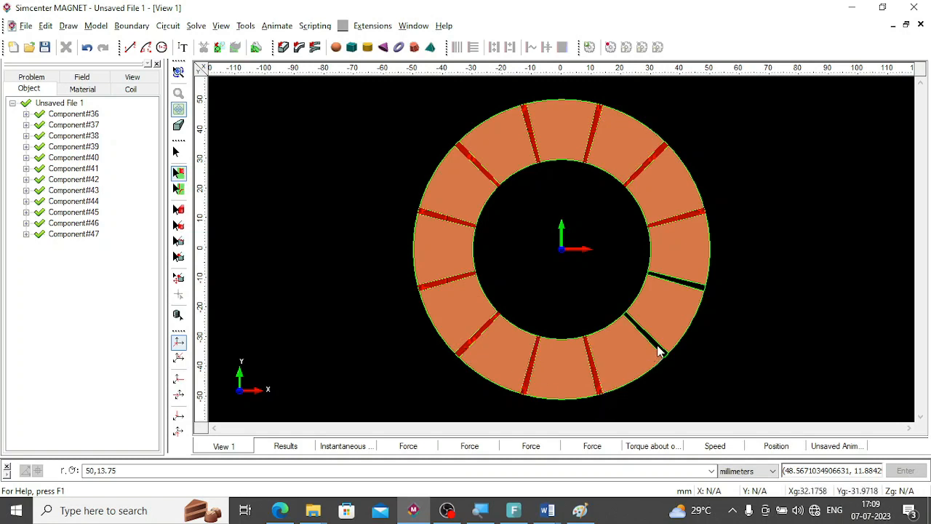
pyautogui.click(697, 289)
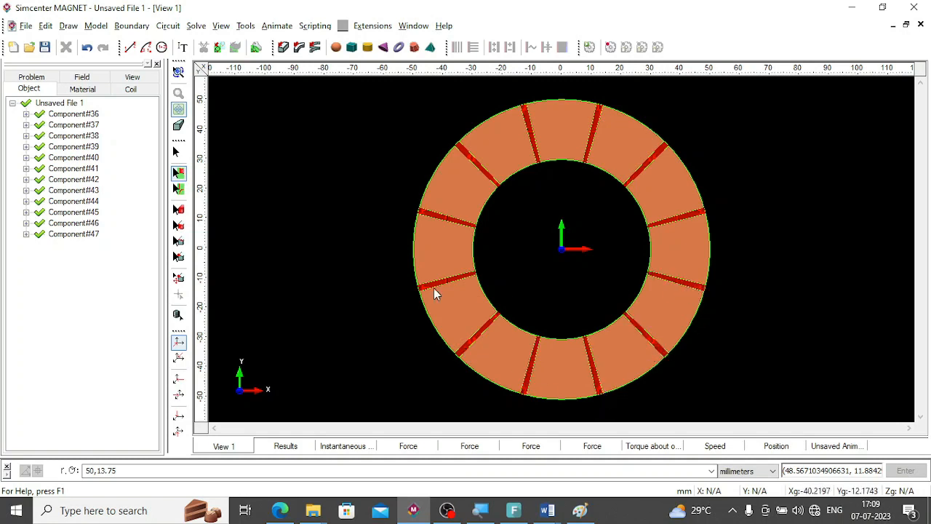
pyautogui.click(283, 48)
pyautogui.click(588, 158)
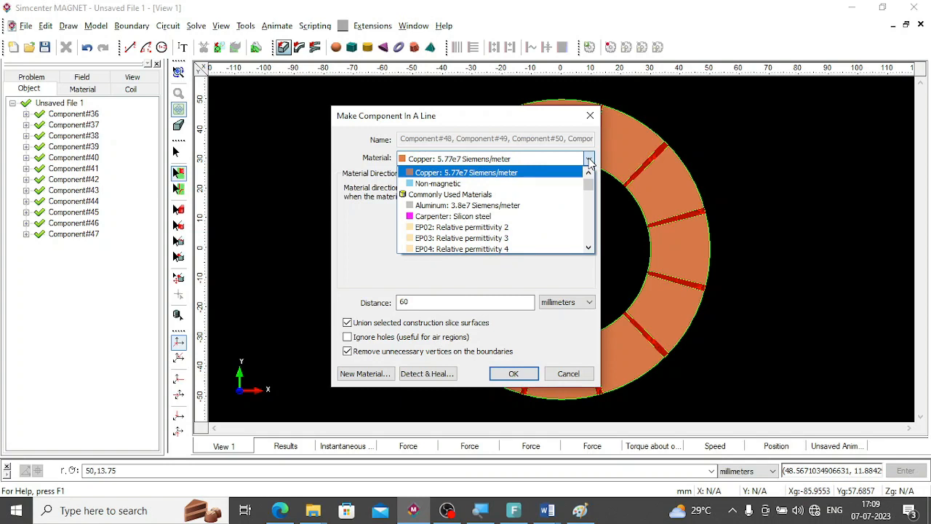
pyautogui.scroll(1, 541, 171)
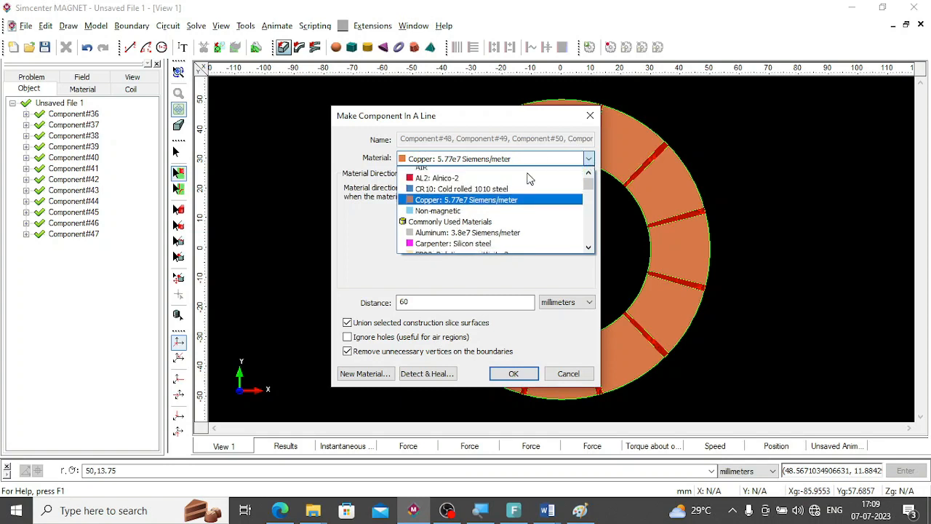
pyautogui.click(462, 194)
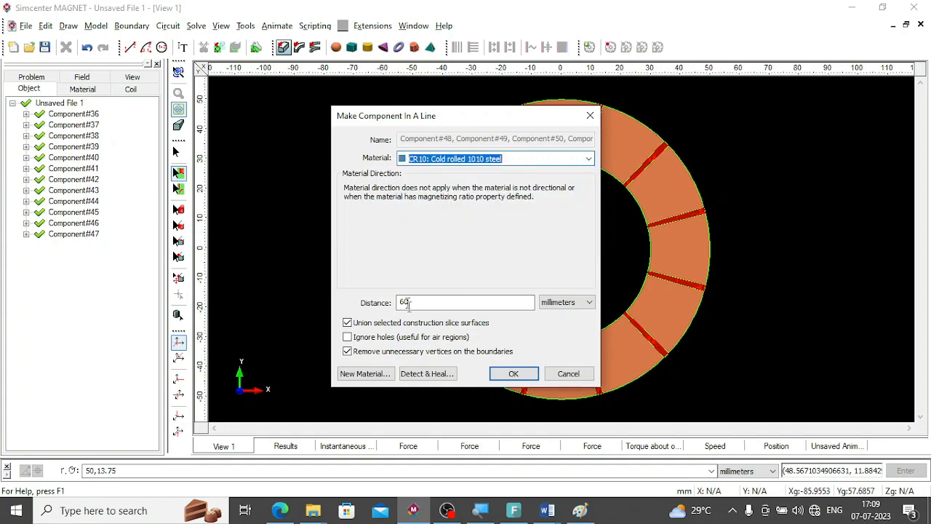
pyautogui.click(517, 373)
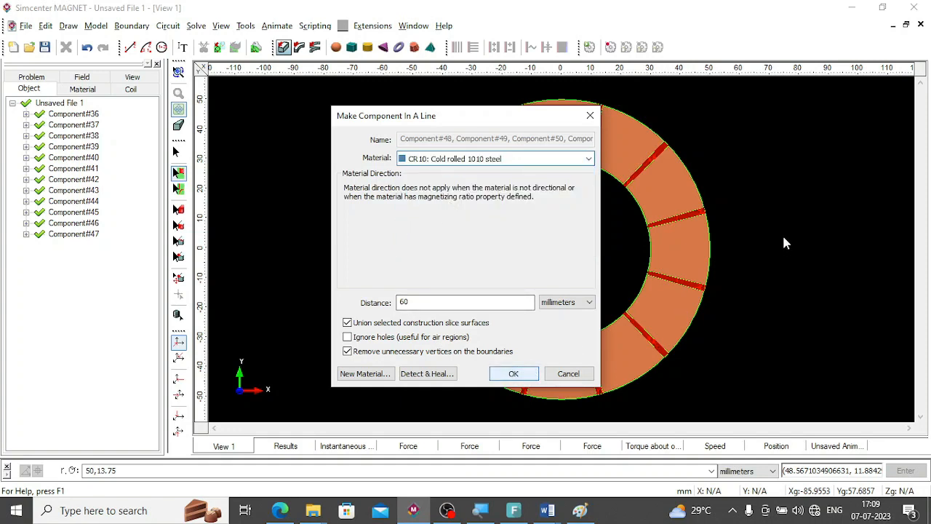
pyautogui.click(515, 374)
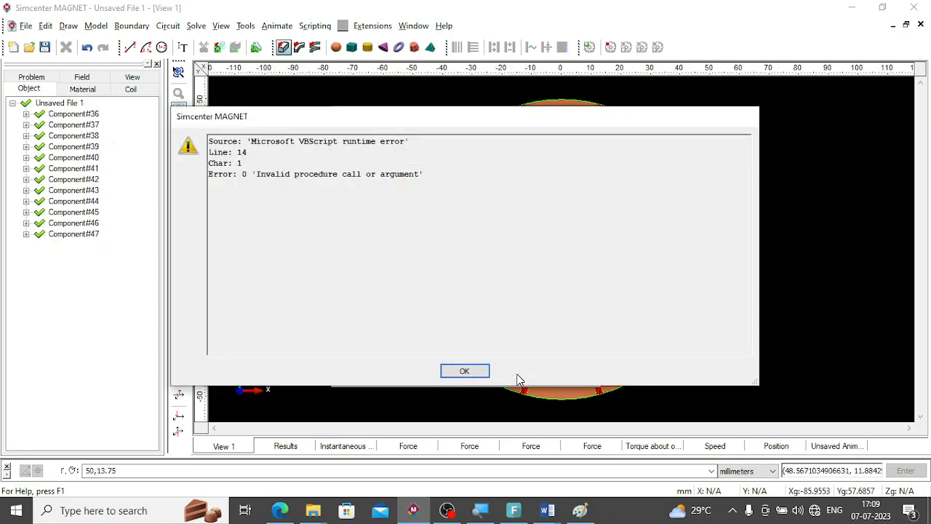
pyautogui.press('Return')
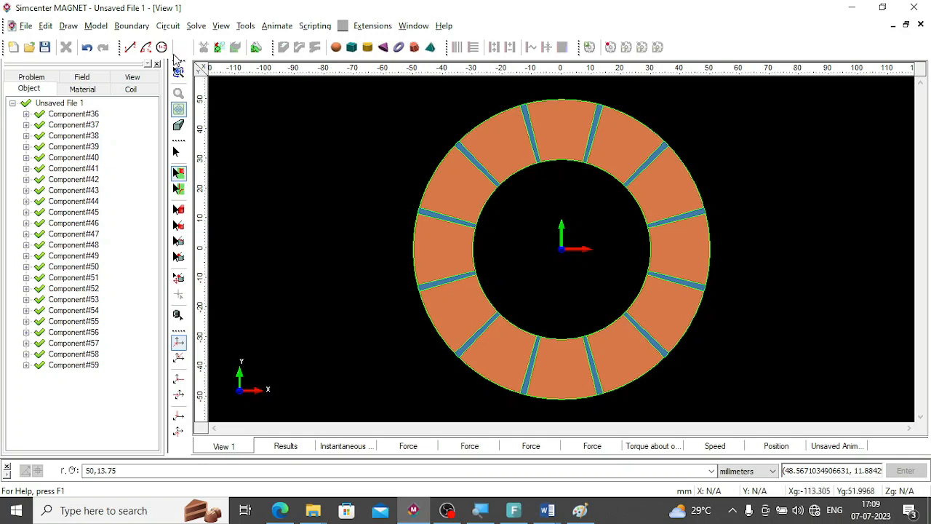
# Delete all construction slice lines and arcs of the stator sketch.
pyautogui.click(178, 189)
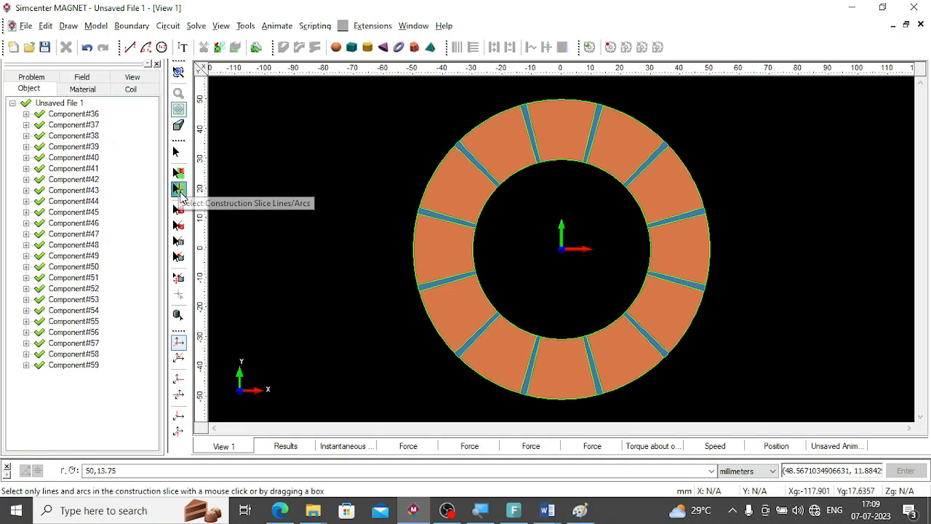
pyautogui.hotkey('ctrl', 'a')
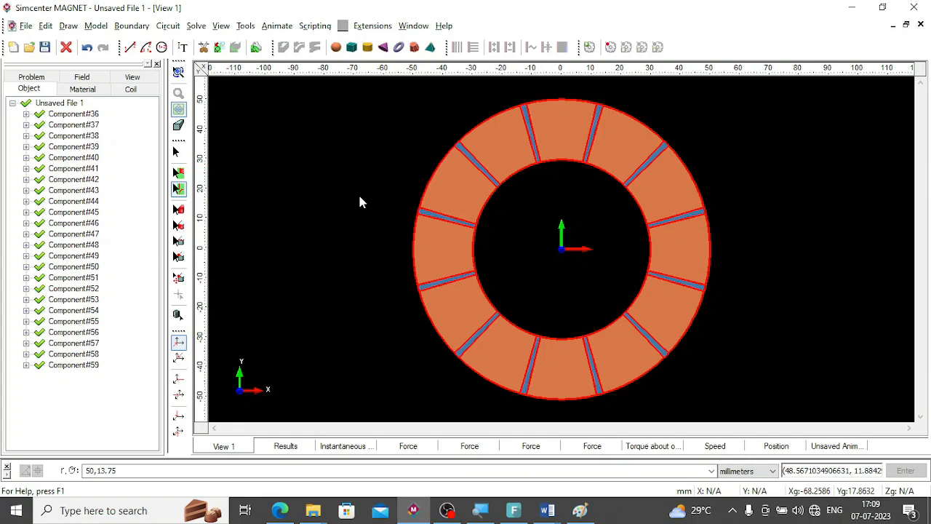
pyautogui.press('Delete')
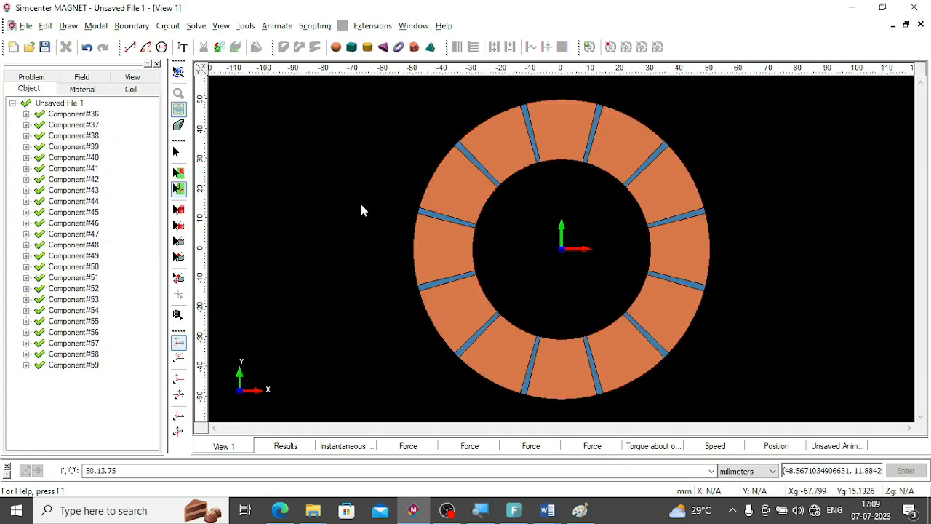
# Inspect the extruded stator in 3D, return to the front XY view and check which part each listed component is.
pyautogui.click(179, 73)
pyautogui.moveTo(314, 209); pyautogui.dragTo(463, 133)
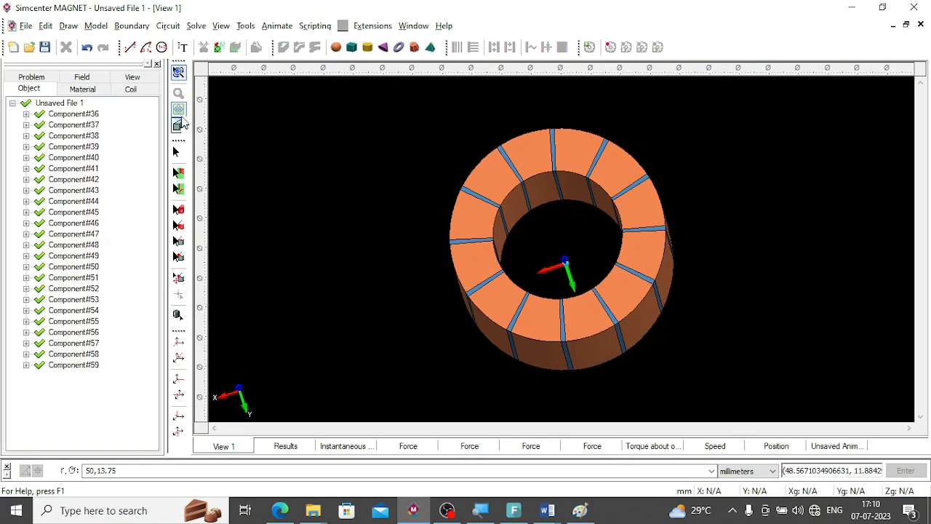
pyautogui.click(178, 342)
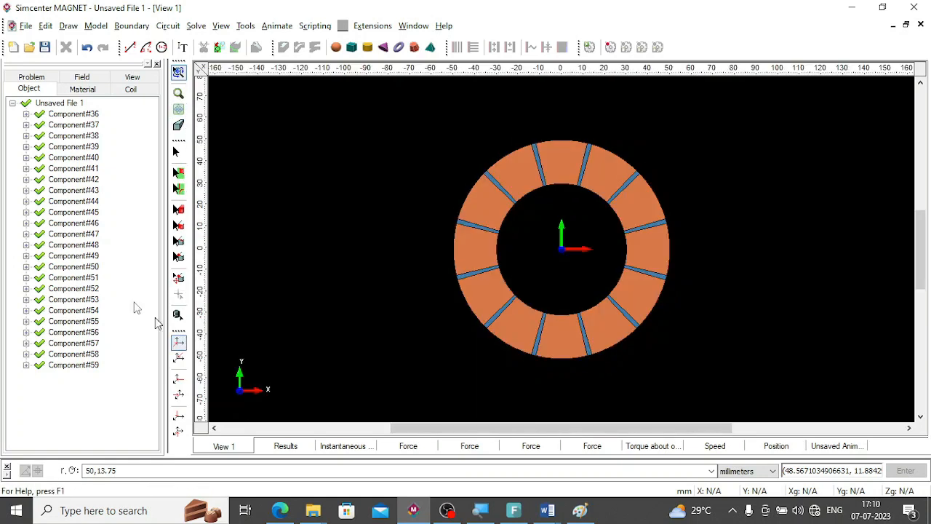
pyautogui.click(74, 115)
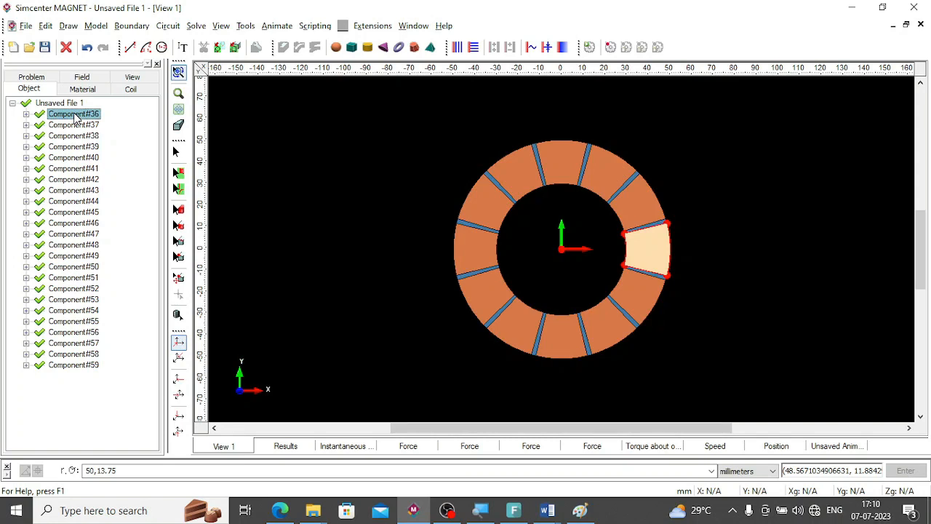
pyautogui.press('Down')
pyautogui.press('Down')
pyautogui.press('Down')
pyautogui.press('Down')
pyautogui.press('Down')
pyautogui.press('Down')
pyautogui.press('Down')
pyautogui.press('Down')
pyautogui.press('Down')
pyautogui.press('Down')
pyautogui.press('Down')
pyautogui.press('Down')
pyautogui.press('Down')
pyautogui.press('Down')
pyautogui.press('Down')
pyautogui.press('Down')
pyautogui.press('Down')
pyautogui.press('Down')
pyautogui.press('Down')
pyautogui.press('Down')
pyautogui.press('Down')
pyautogui.press('Down')
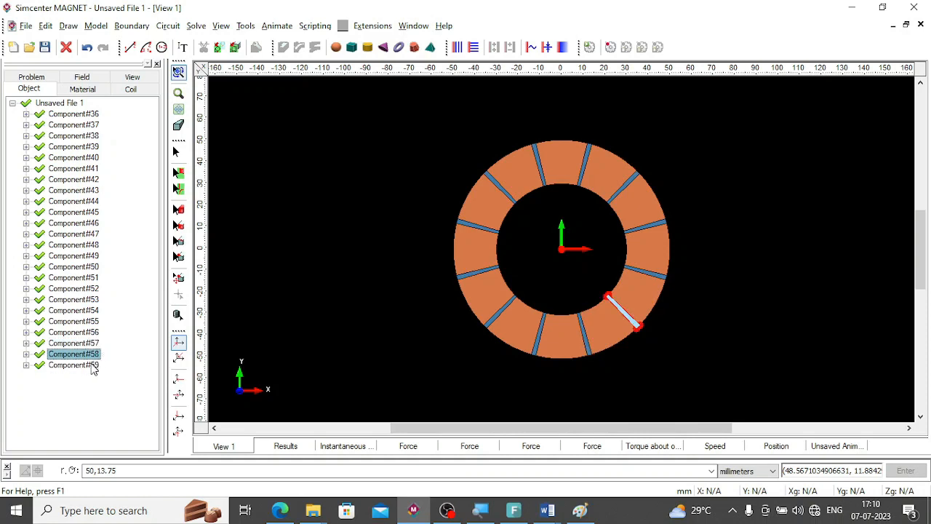
# Rename Component#59, the last steel segment in the object list, as STATOR STAMP.
pyautogui.rightClick(93, 367)
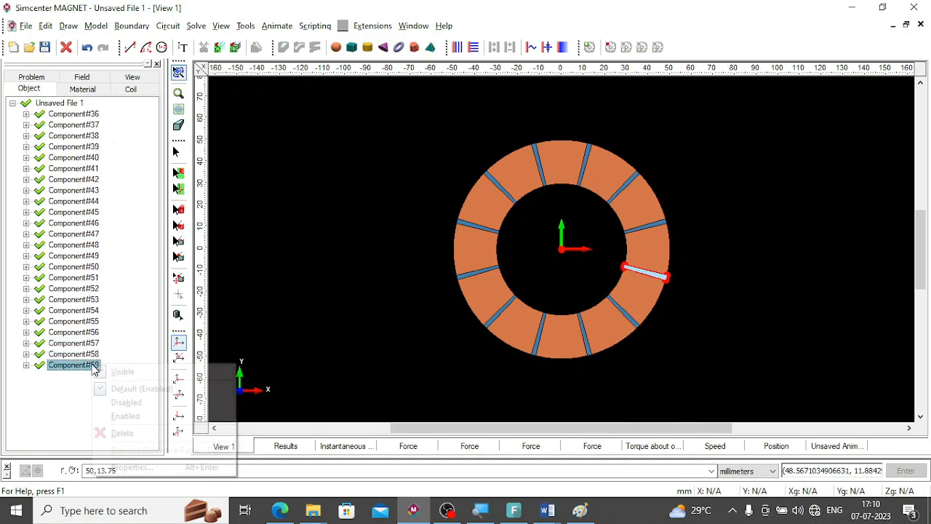
pyautogui.click(134, 468)
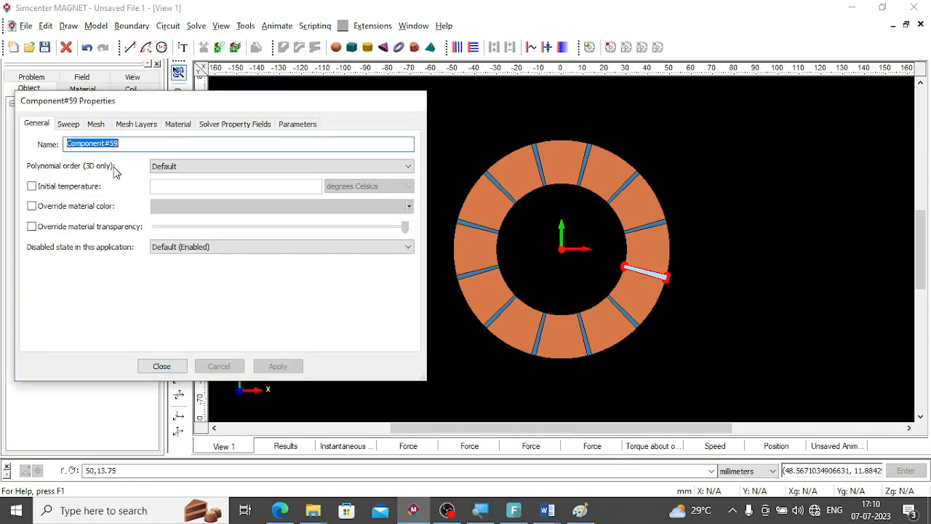
pyautogui.write('STATOR STAMP')
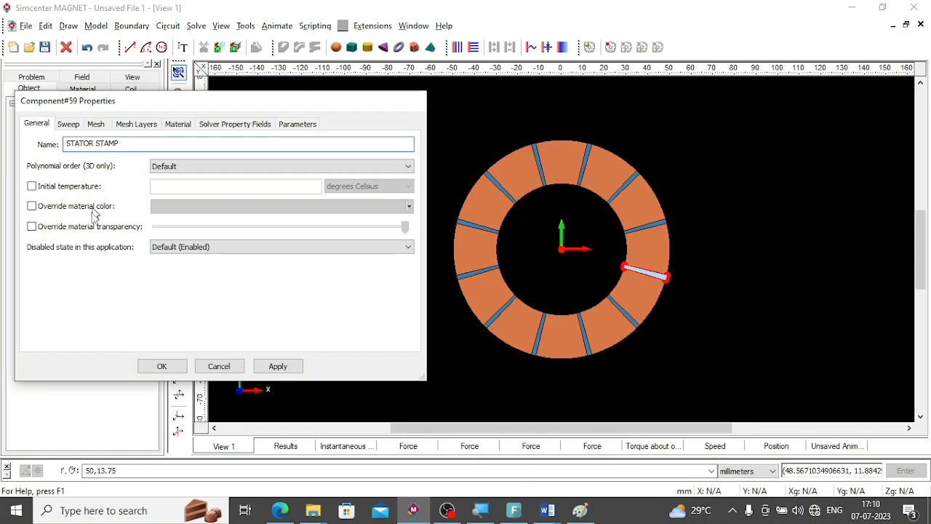
pyautogui.click(278, 366)
# Rename Component#36, the copper sector on the positive X axis, as STATOR.
pyautogui.moveTo(298, 102); pyautogui.dragTo(584, 107)
pyautogui.click(79, 111)
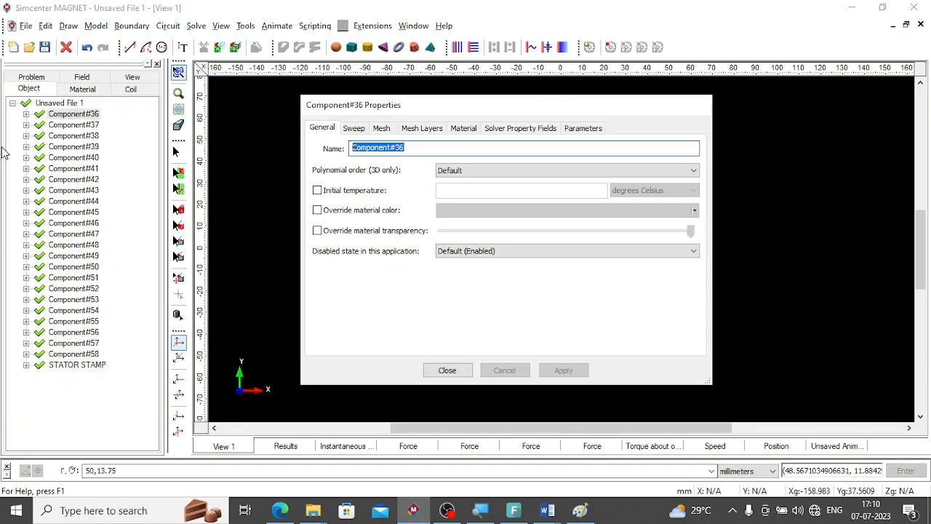
pyautogui.write('STST')
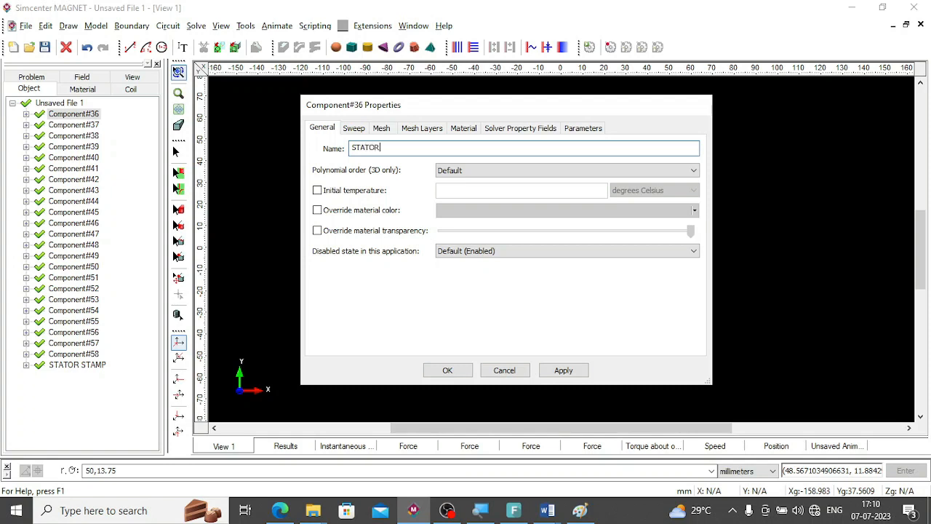
pyautogui.click(570, 375)
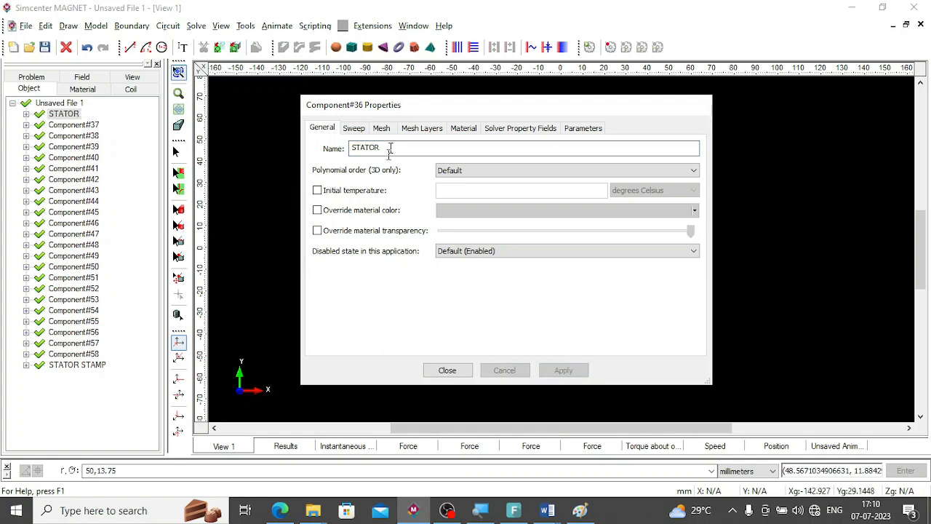
# Highlight Component#42, #46, #49 and #48 in turn to identify which sector or segment each one is.
pyautogui.moveTo(418, 118); pyautogui.dragTo(787, 160)
pyautogui.click(84, 177)
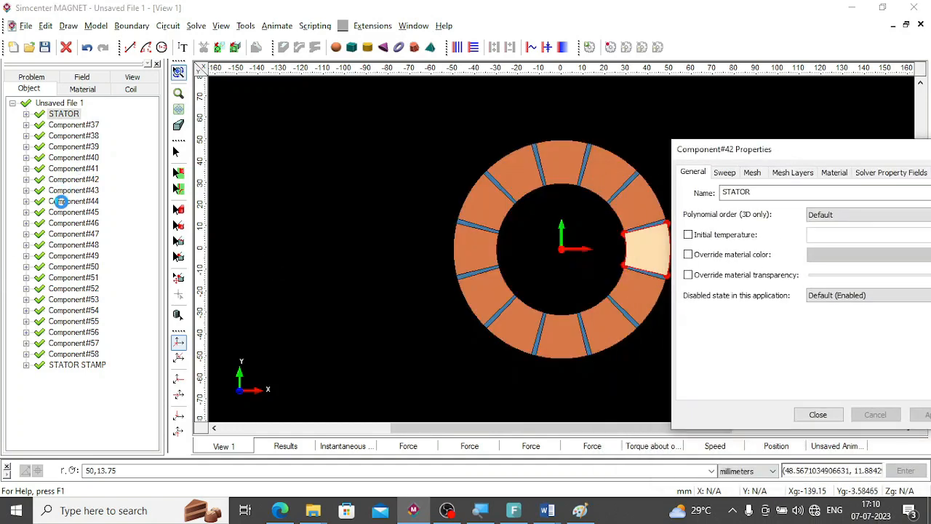
pyautogui.click(69, 222)
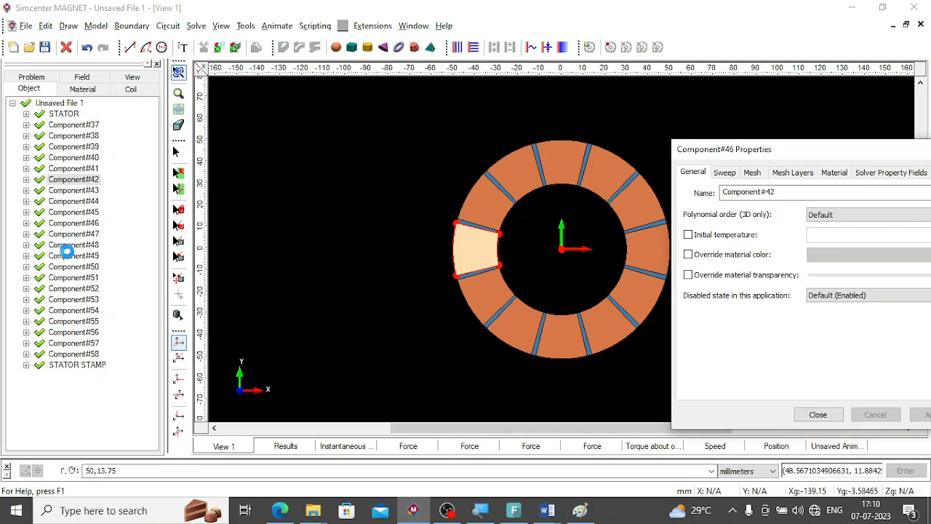
pyautogui.click(67, 256)
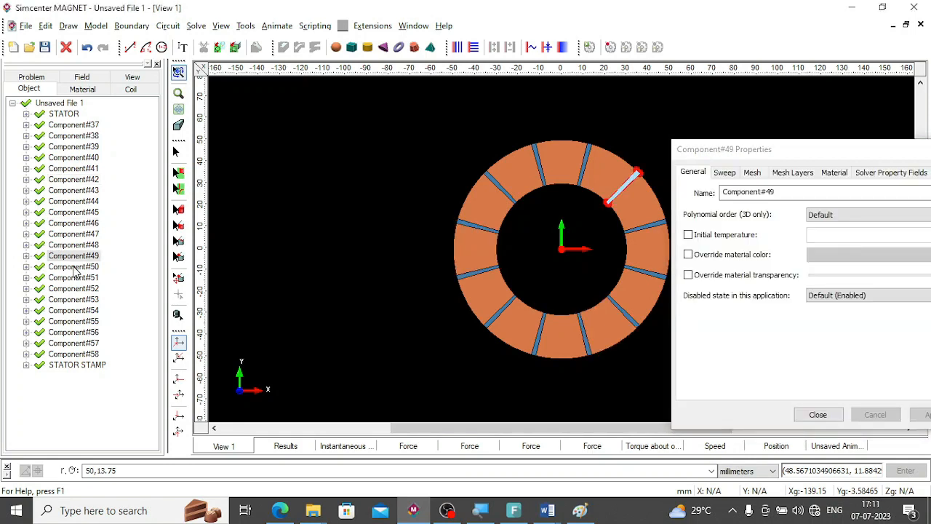
pyautogui.click(77, 245)
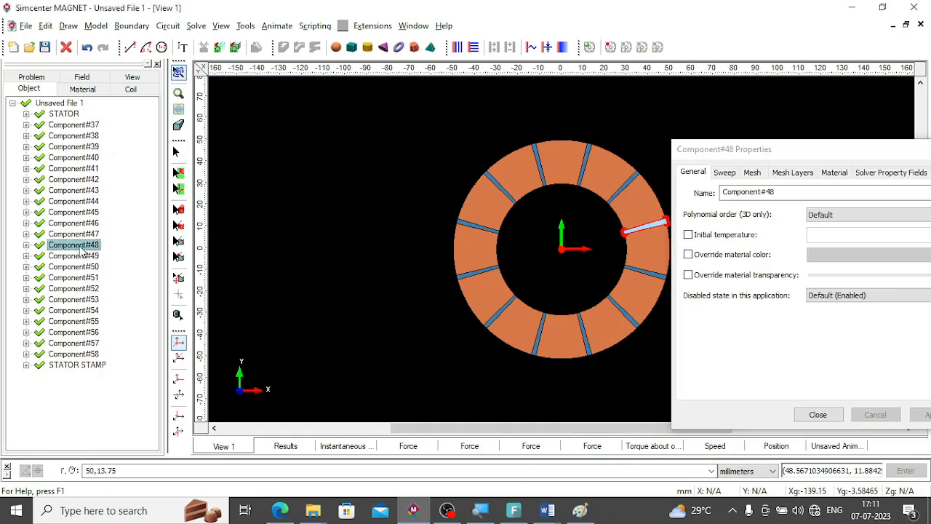
pyautogui.rightClick(78, 246)
# Rename the copper sector Component#47 as STATOR-1 and close its properties.
pyautogui.click(78, 233)
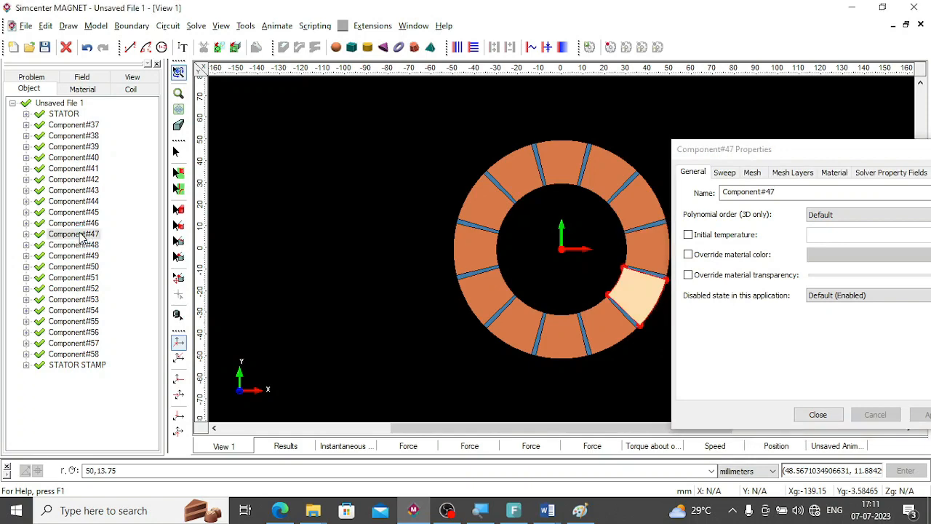
pyautogui.rightClick(82, 237)
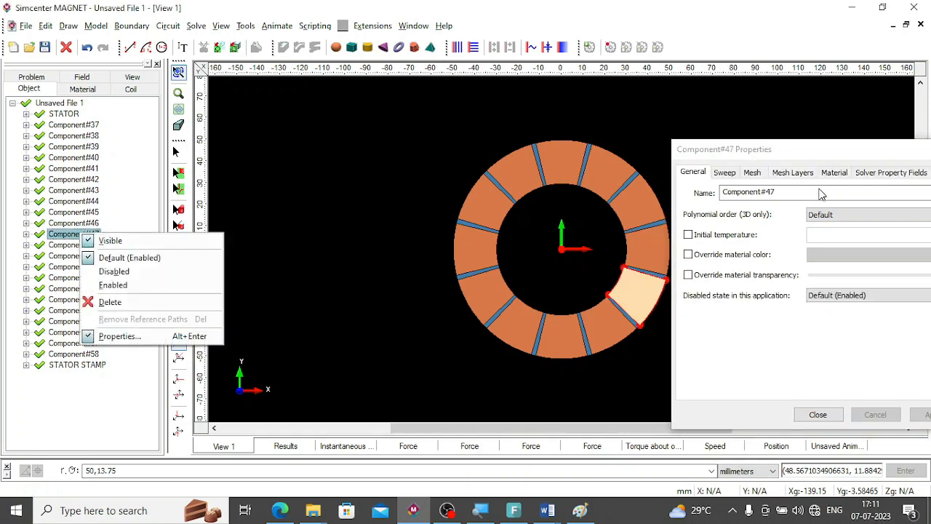
pyautogui.click(121, 334)
pyautogui.doubleClick(769, 193)
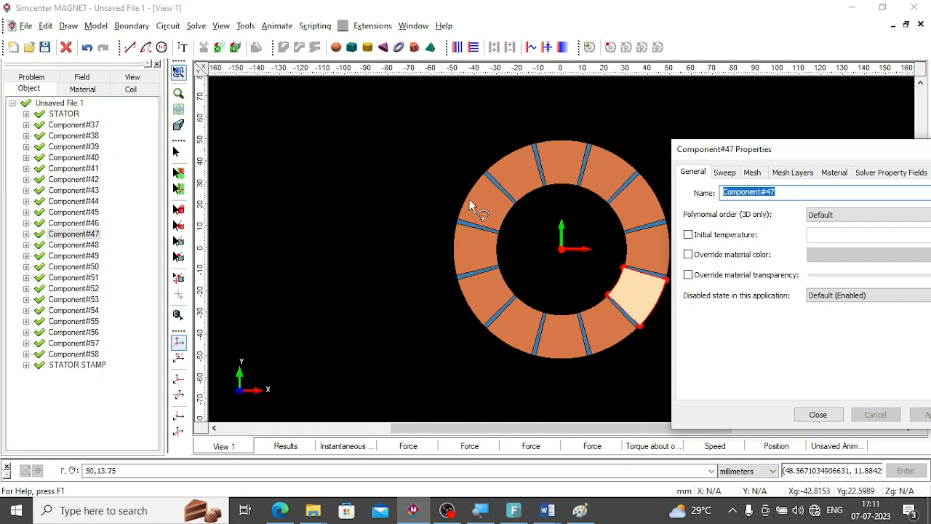
pyautogui.write('STATOR')
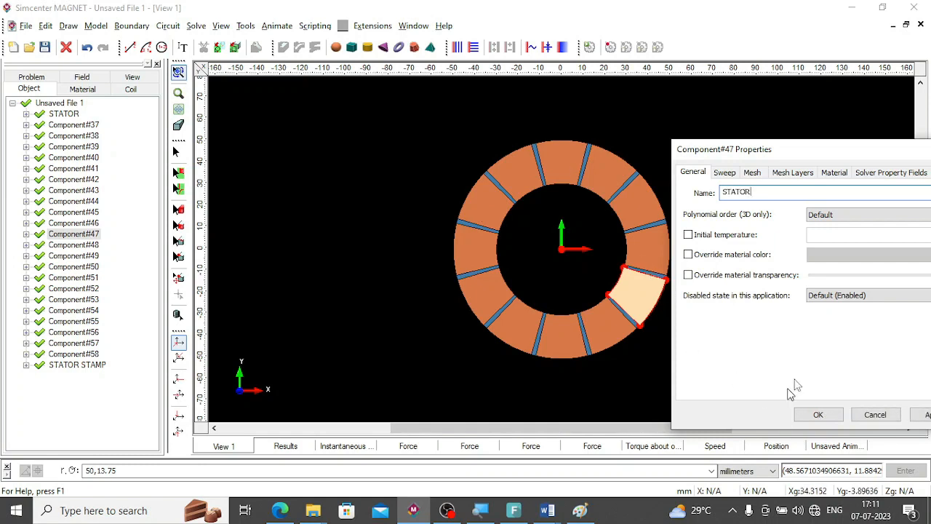
pyautogui.click(818, 414)
pyautogui.moveTo(769, 211); pyautogui.dragTo(469, 201)
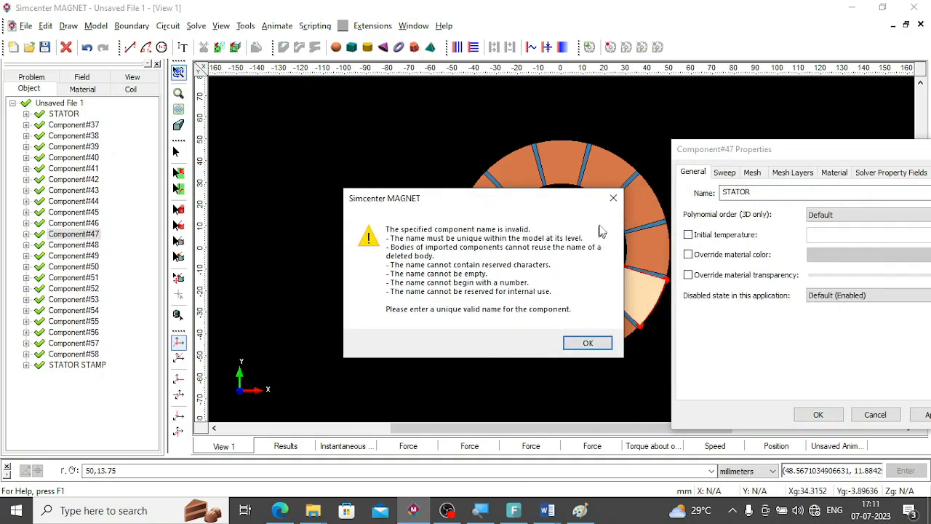
pyautogui.click(613, 197)
pyautogui.click(751, 192)
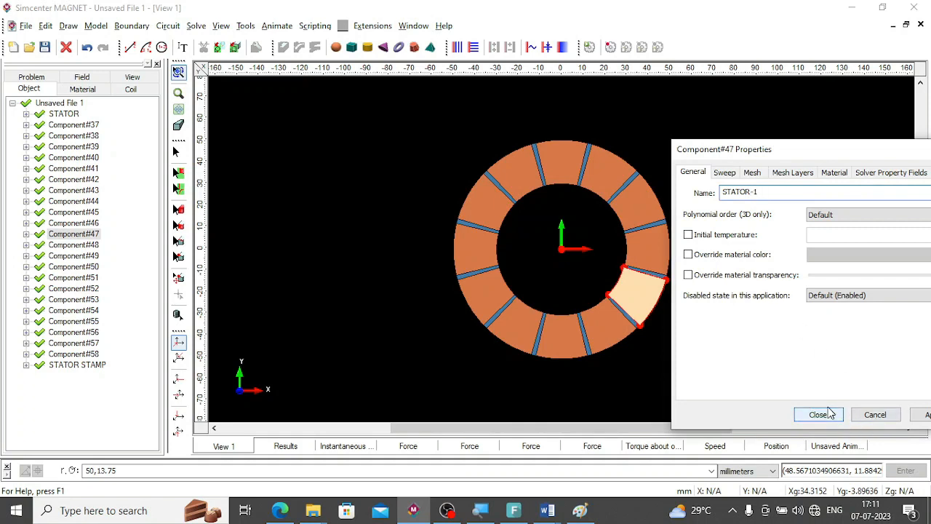
pyautogui.click(817, 414)
pyautogui.click(110, 223)
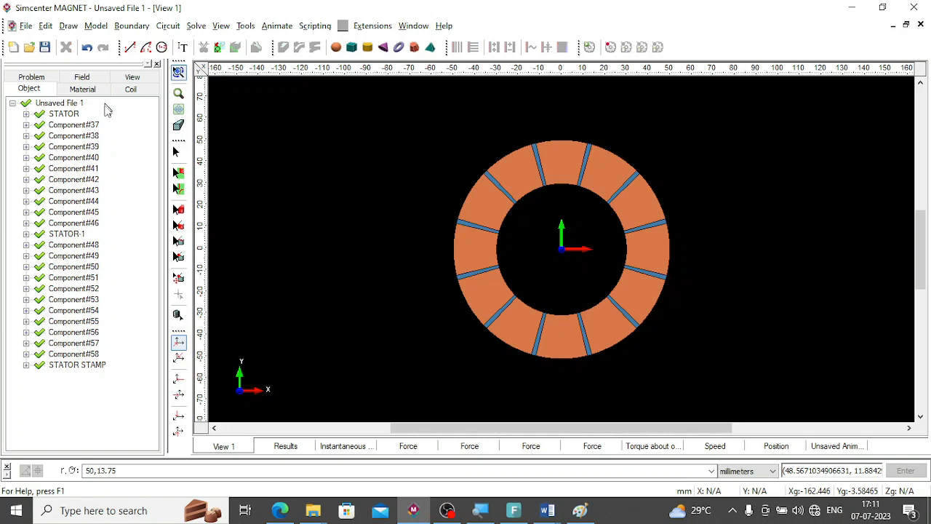
# Check the rotor's inner radius in the design specification and draw a circle centred at 0,0 through 0,10 using Cartesian coordinates.
pyautogui.click(161, 47)
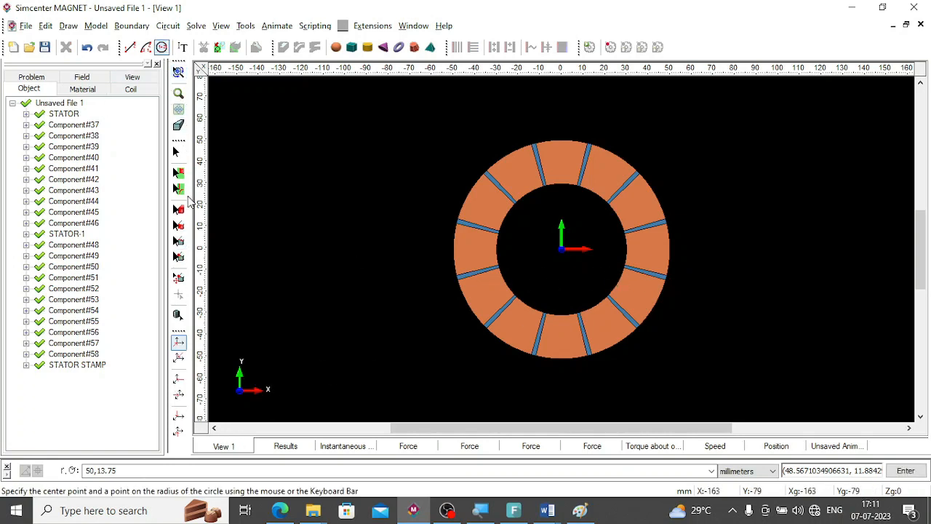
pyautogui.hotkey('alt', 'Tab')
pyautogui.press('Tab')
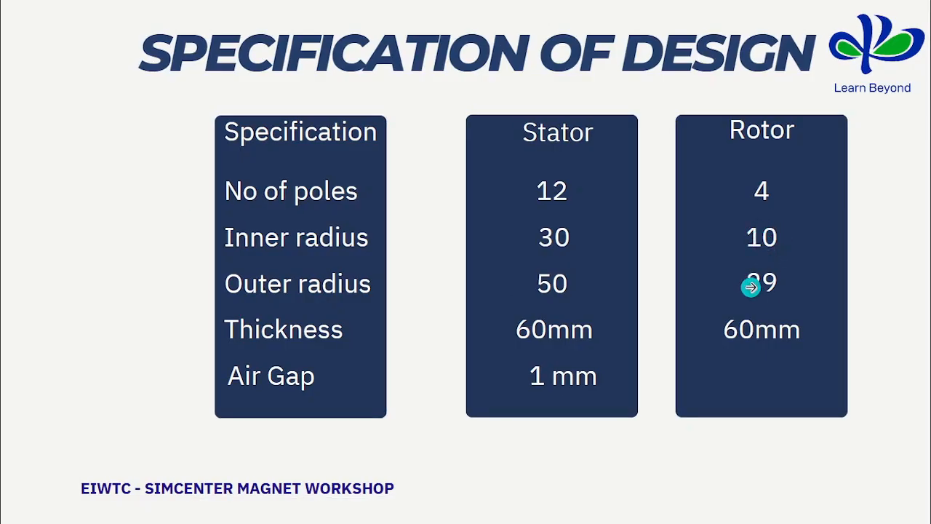
pyautogui.hotkey('alt', 'Tab')
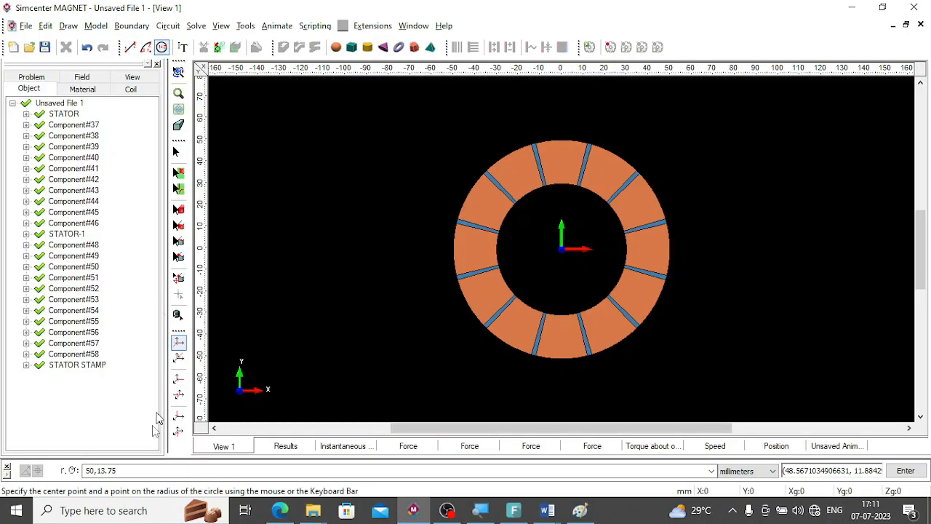
pyautogui.moveTo(134, 471); pyautogui.dragTo(9, 473)
pyautogui.click(25, 470)
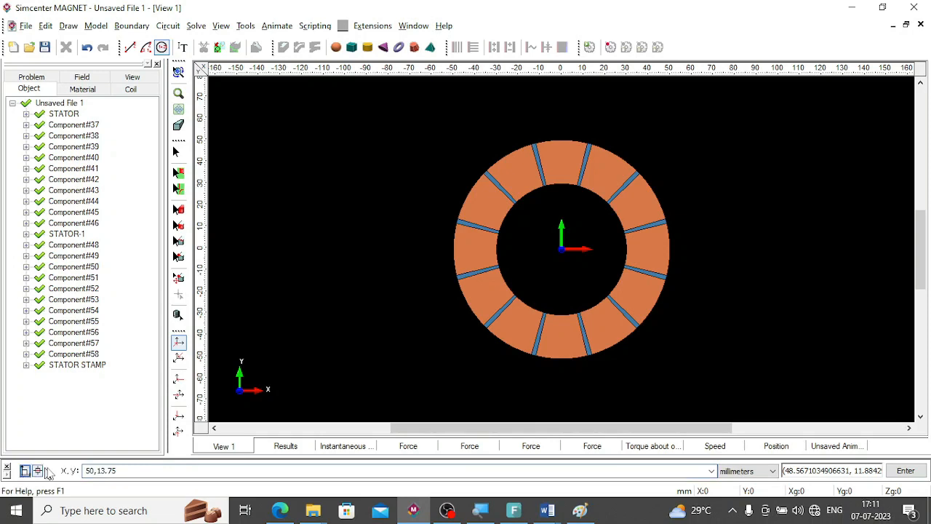
pyautogui.doubleClick(100, 470)
pyautogui.write('0')
pyautogui.press('Return')
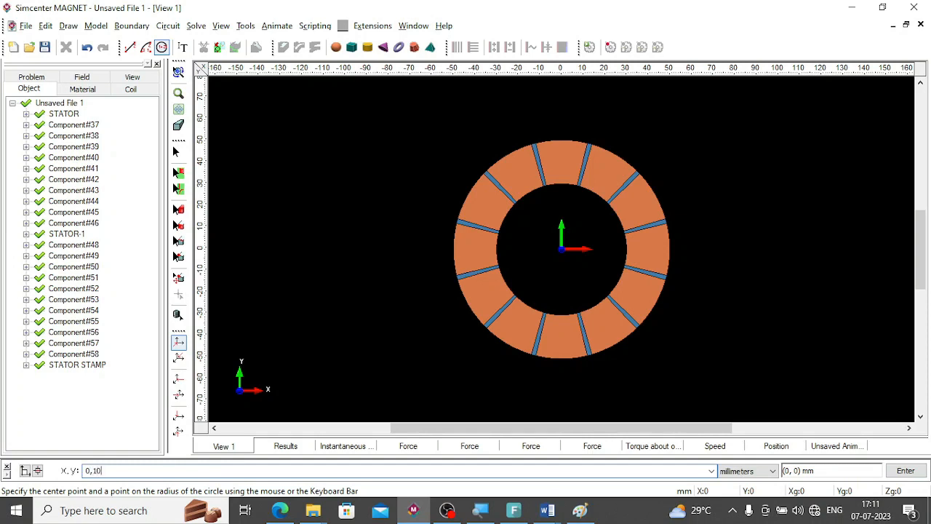
pyautogui.press('Return')
# Check the rotor's outer radius in the specification and draw a concentric circle centred at 0,0 through 0,29.
pyautogui.write('0,0')
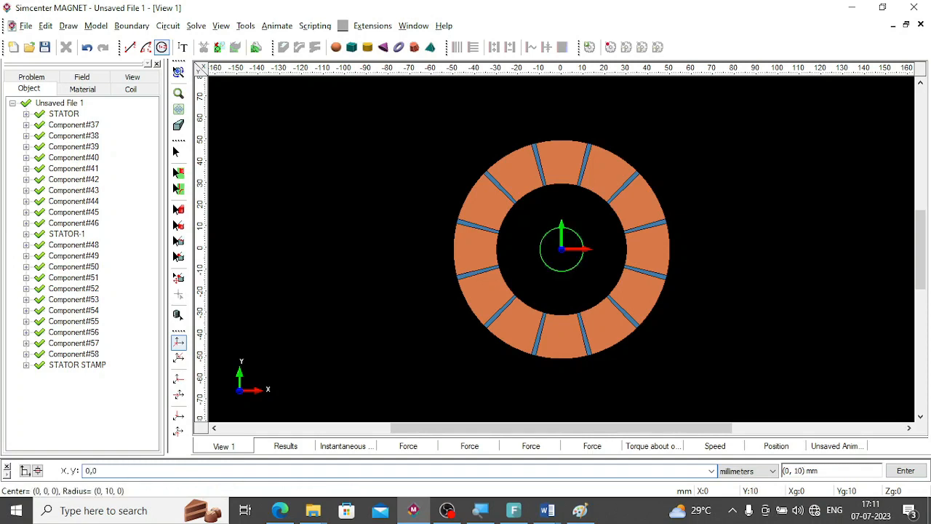
pyautogui.press('Return')
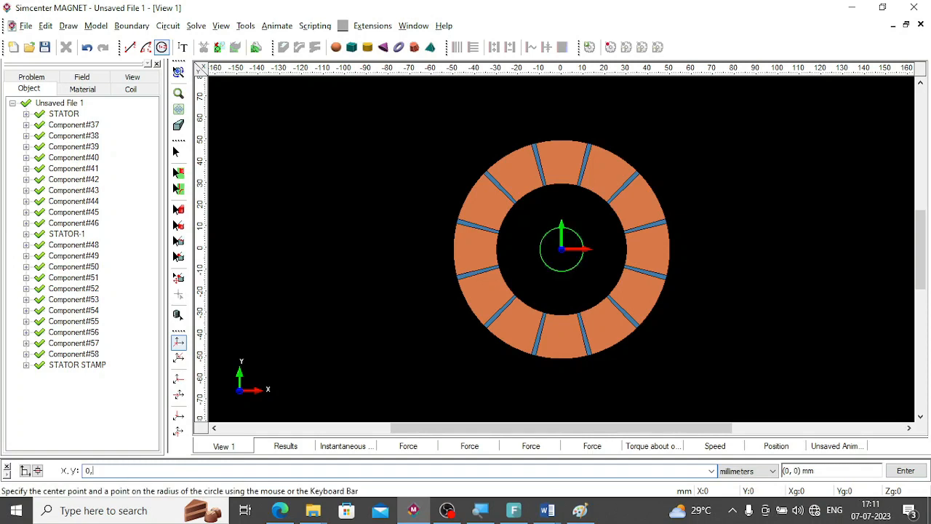
pyautogui.hotkey('alt', 'Tab')
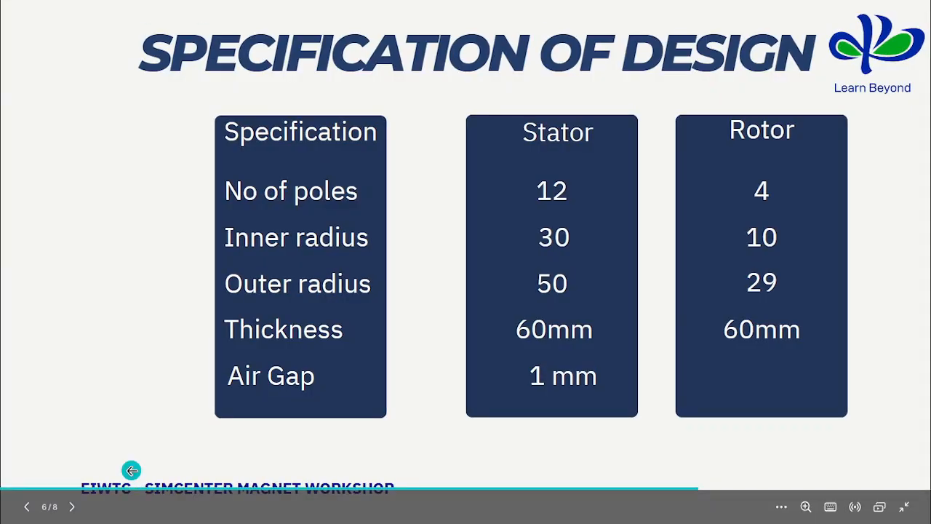
pyautogui.click(413, 510)
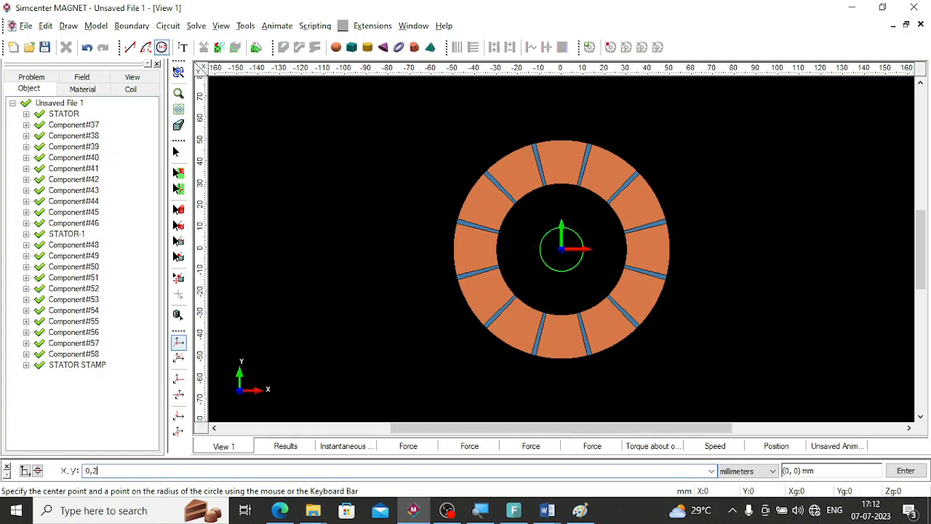
pyautogui.press('Return')
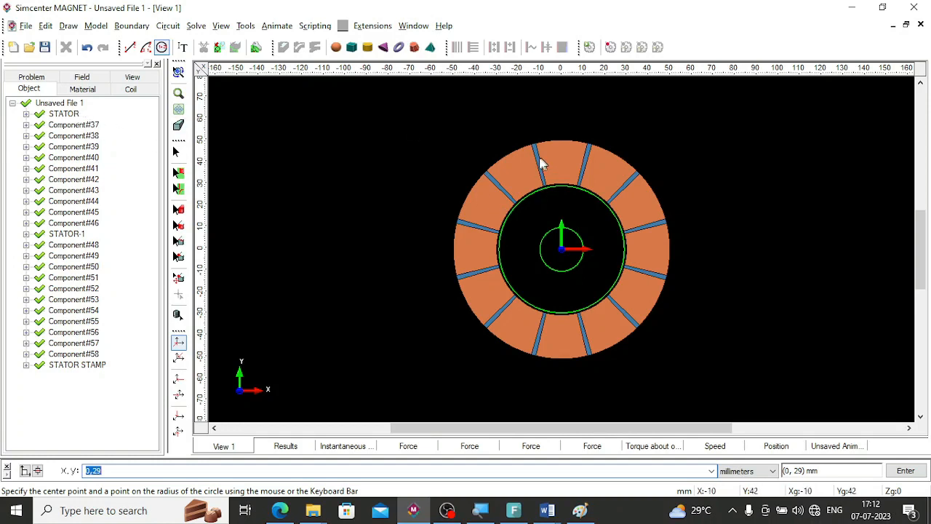
# Hide all stator components from STATOR to STATOR STAMP and fit the two rotor circles in the view.
pyautogui.click(65, 116)
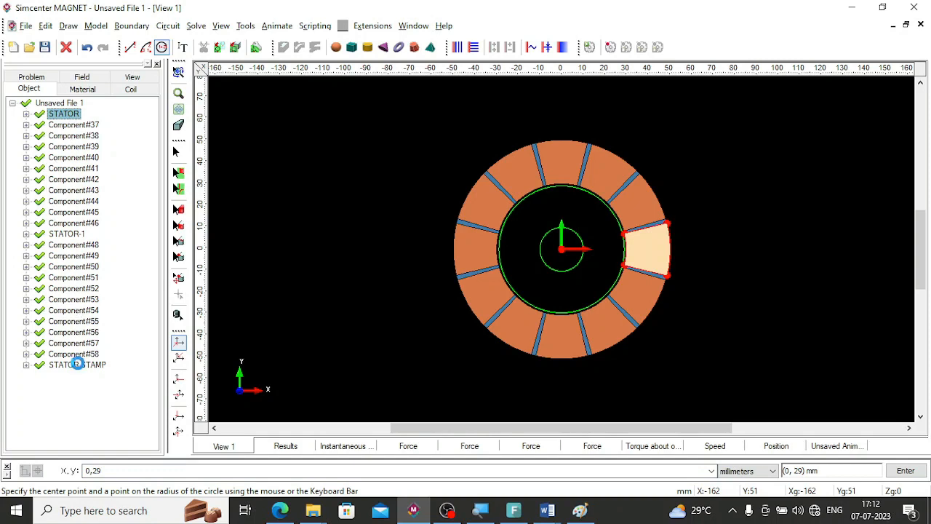
pyautogui.keyDown('shift'); pyautogui.click(77, 364); pyautogui.keyUp('shift')
pyautogui.rightClick(81, 368)
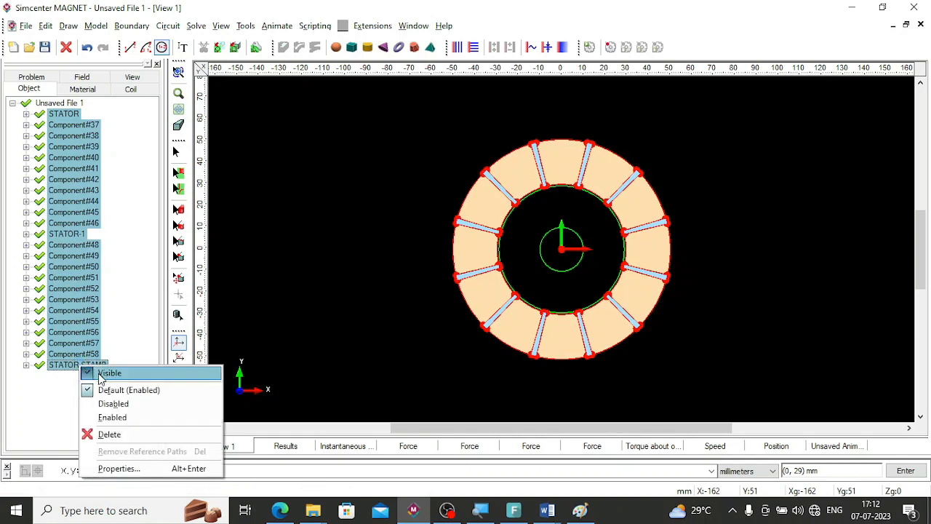
pyautogui.click(102, 373)
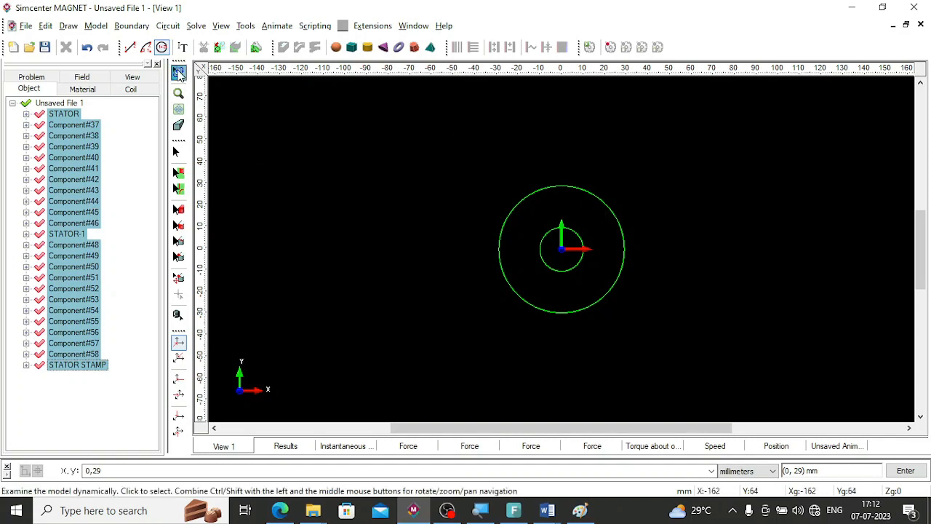
pyautogui.click(179, 109)
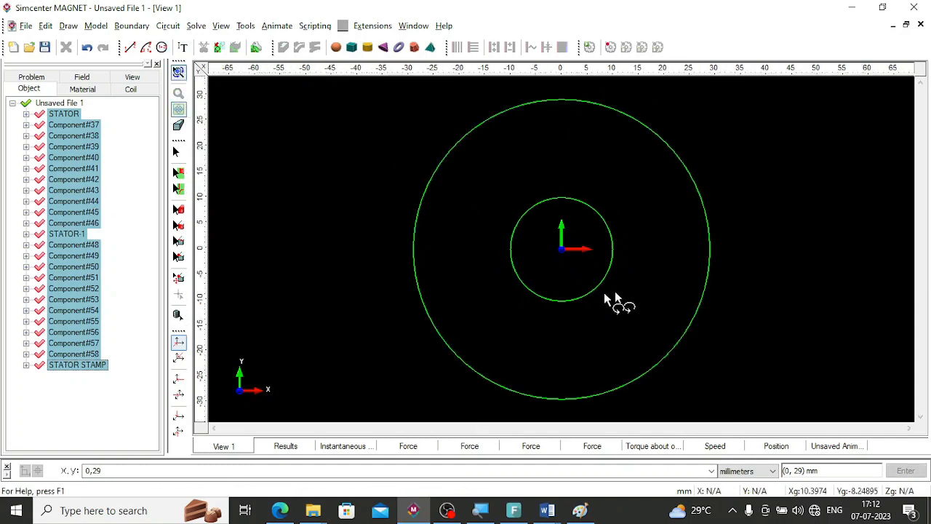
# Switch to the Word document and review the S=rθ calculation of the rotor pole angle for arc length 4 and radius 29.
pyautogui.click(650, 245)
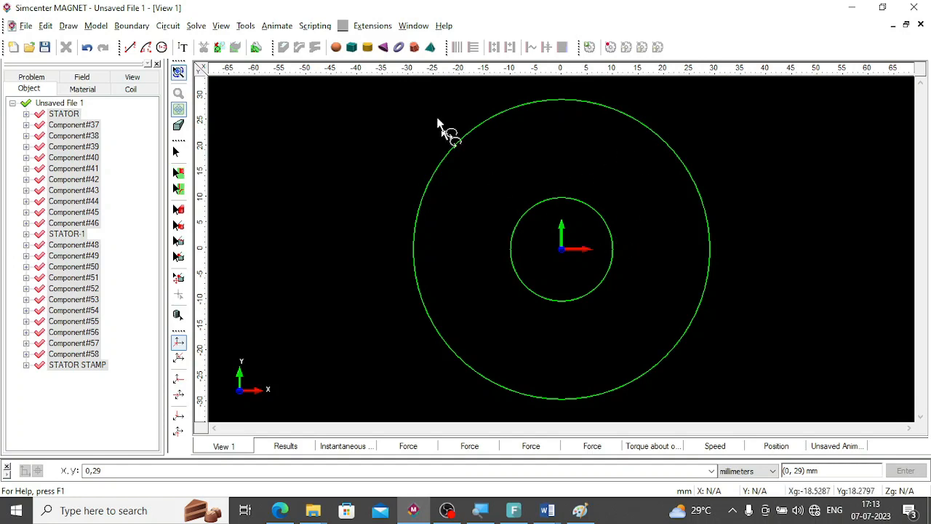
pyautogui.hotkey('alt', 'Tab')
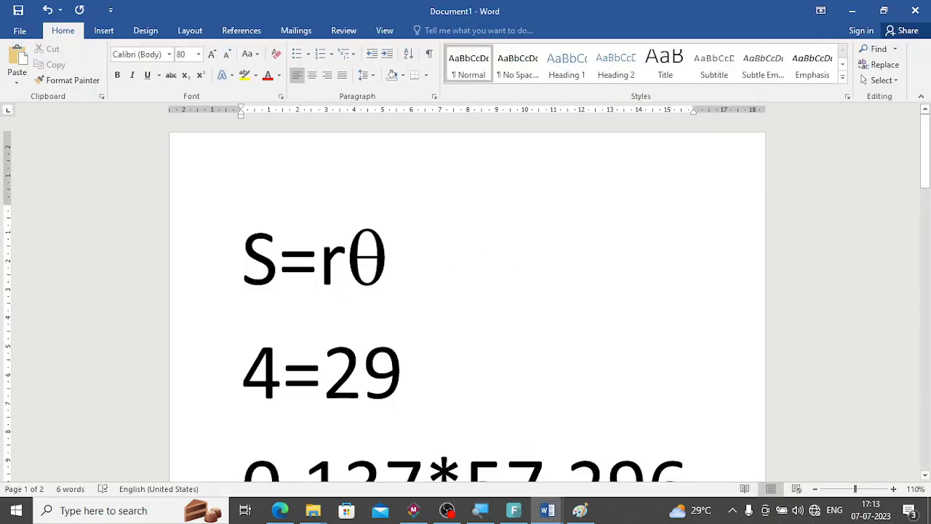
pyautogui.moveTo(245, 261); pyautogui.dragTo(372, 271)
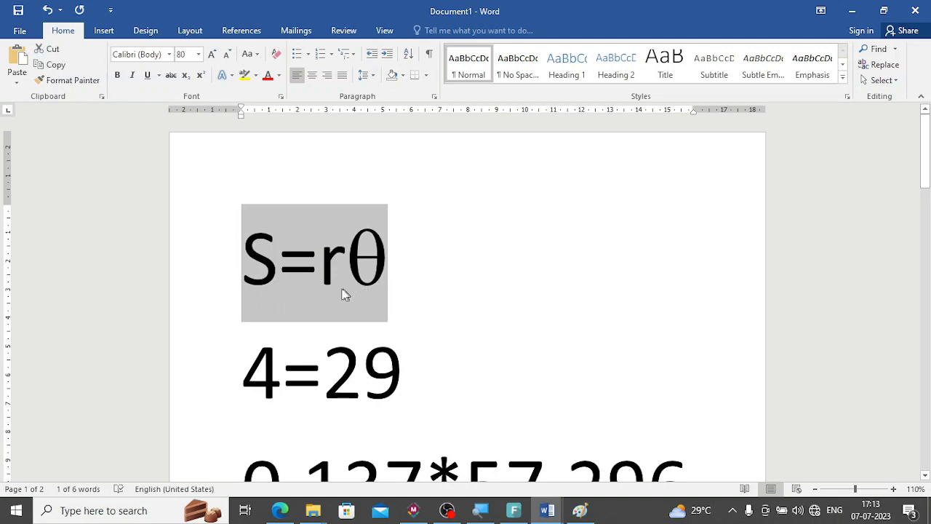
pyautogui.click(246, 280)
pyautogui.doubleClick(274, 383)
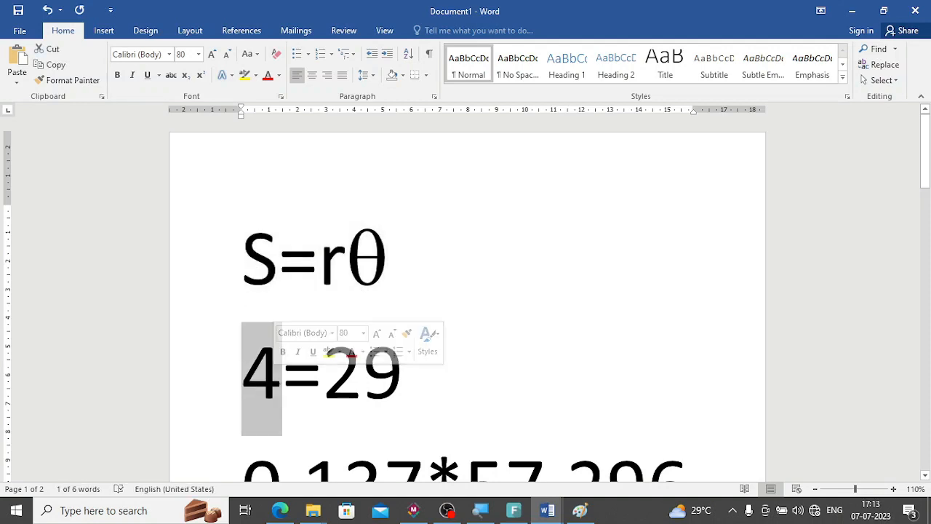
pyautogui.scroll(-7, 348, 371)
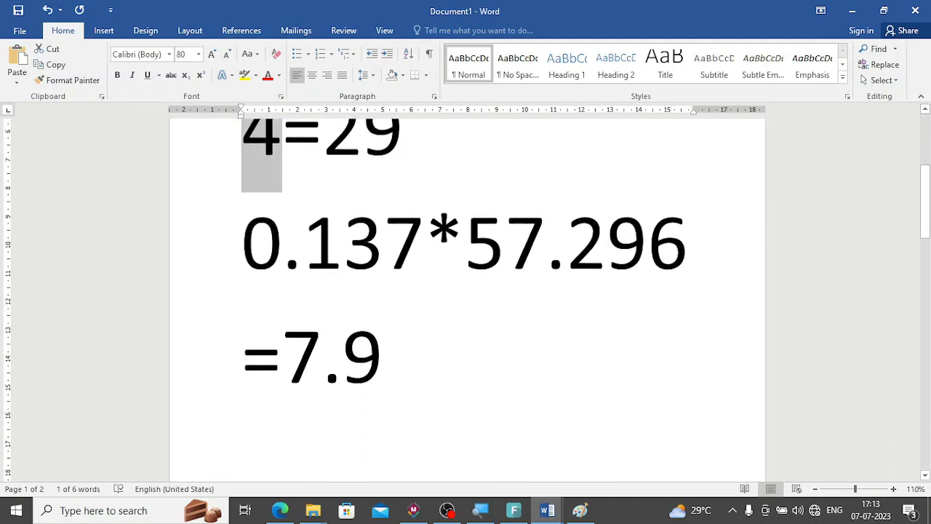
pyautogui.hotkey('alt', 'Tab')
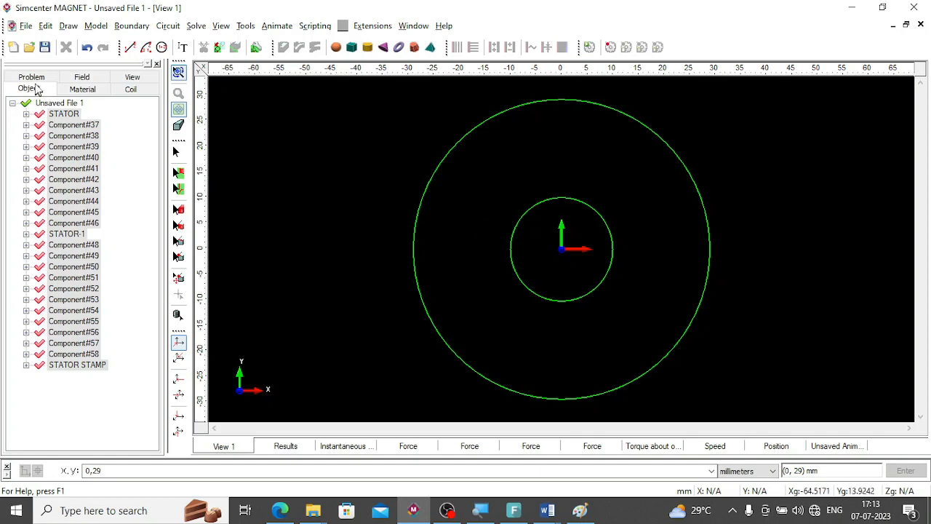
# Draw a line from 0,0 to the polar point 30,7.9, rechecking the angle in the Word calculation.
pyautogui.click(130, 54)
pyautogui.doubleClick(92, 471)
pyautogui.write('0')
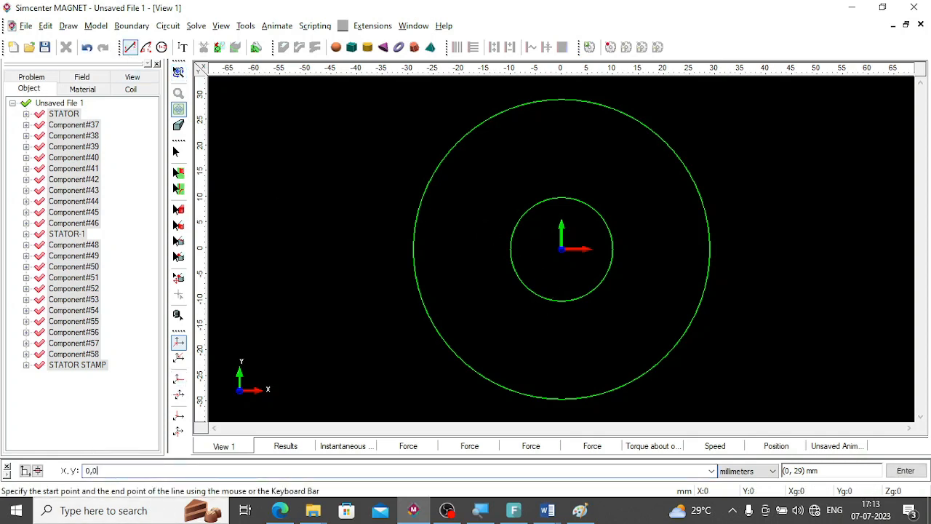
pyautogui.press('Return')
pyautogui.click(24, 470)
pyautogui.doubleClick(97, 473)
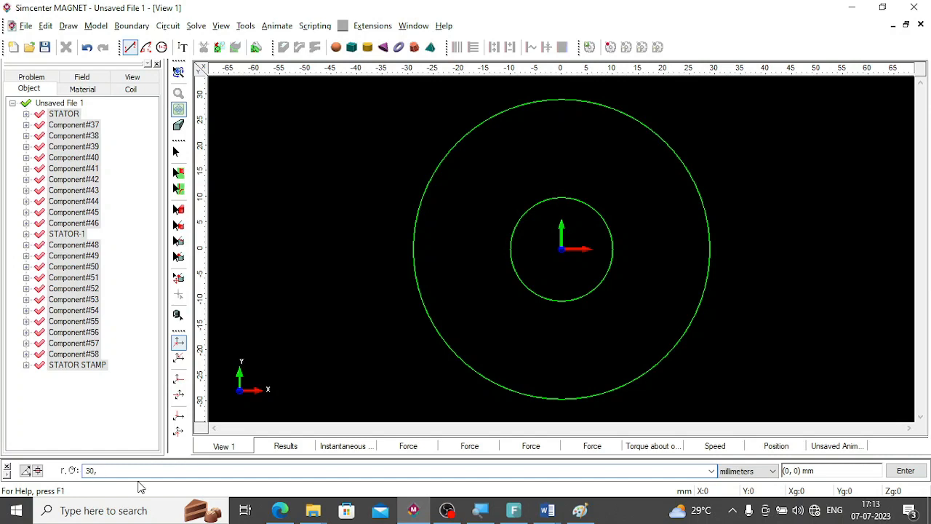
pyautogui.hotkey('alt', 'Tab')
pyautogui.hotkey('alt', 'Tab')
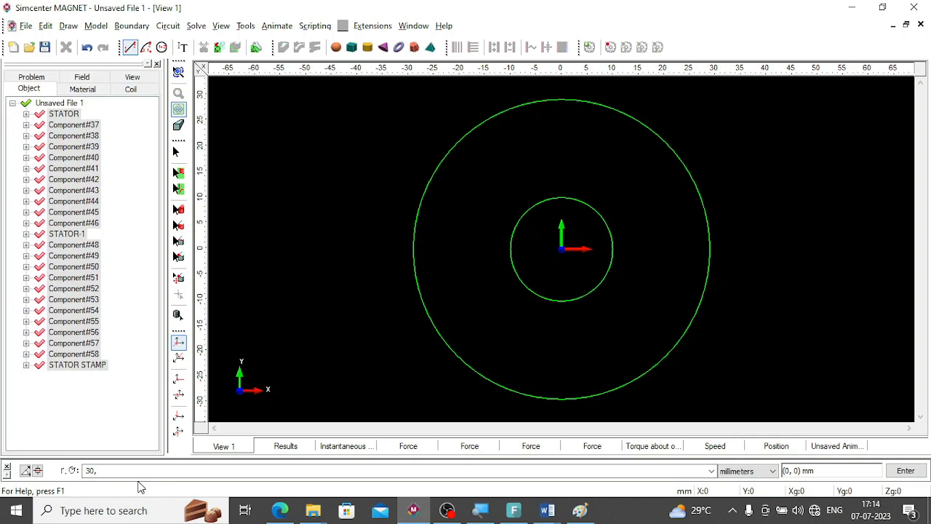
pyautogui.moveTo(131, 470); pyautogui.dragTo(84, 470)
pyautogui.click(104, 471)
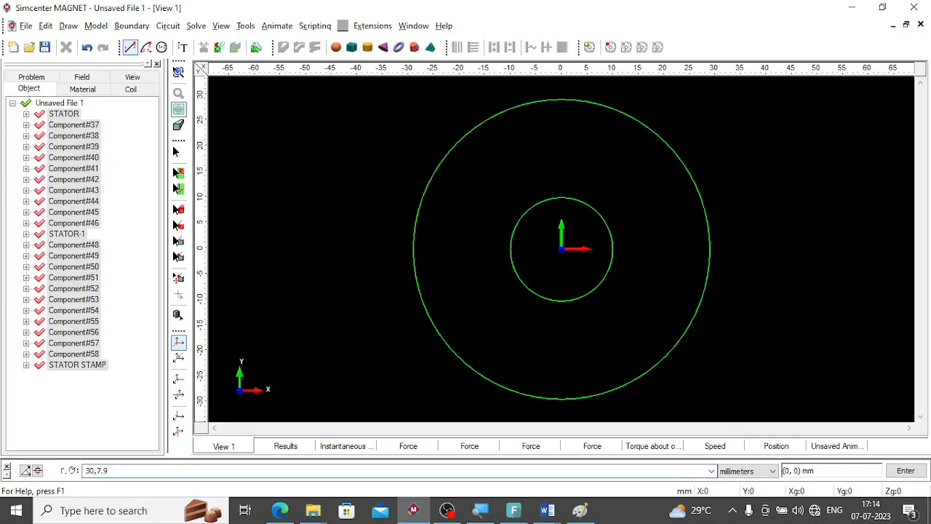
pyautogui.press('Return')
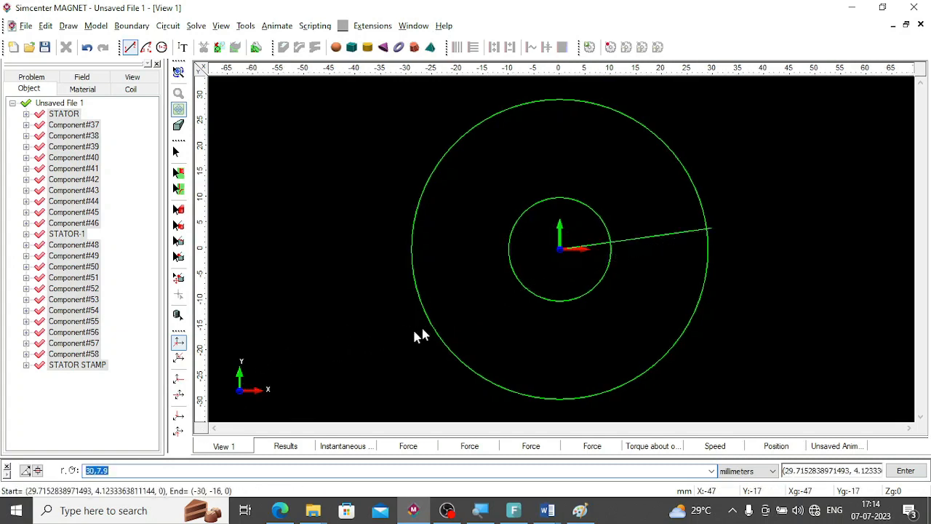
pyautogui.press('Escape')
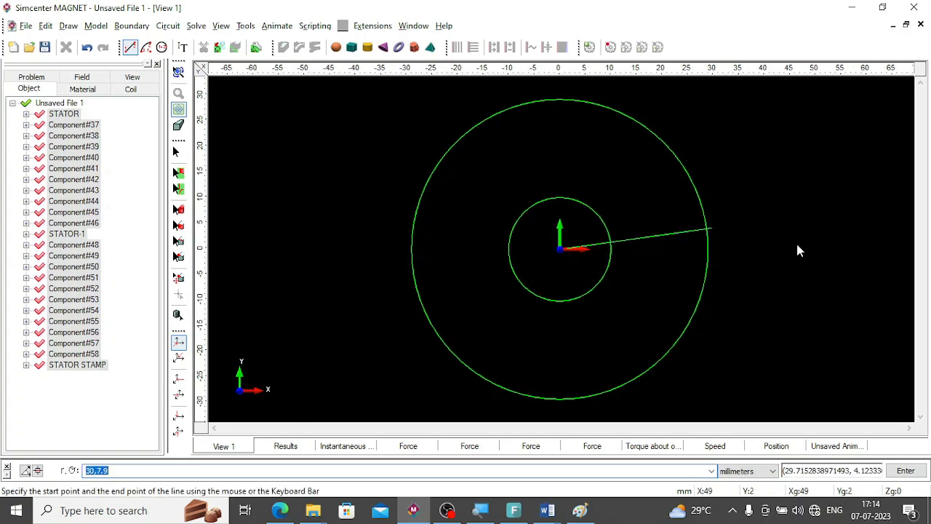
# Mirror a copy of the radial line about the mirror direction (1,0) through point (0, 0).
pyautogui.click(180, 190)
pyautogui.click(646, 236)
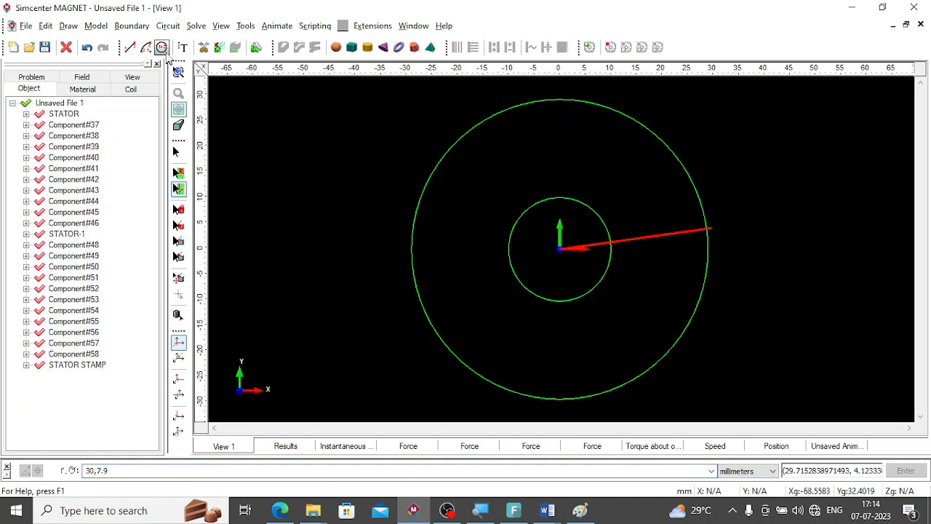
pyautogui.click(96, 26)
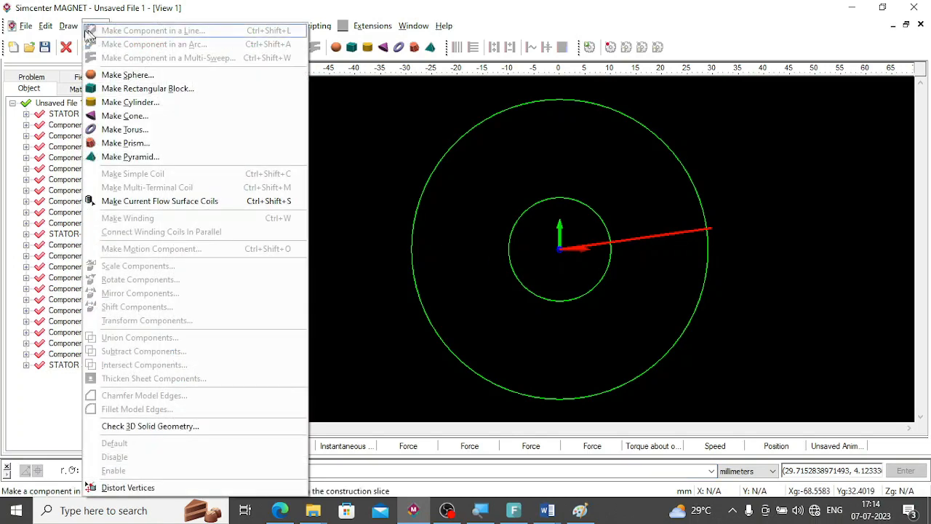
pyautogui.click(68, 25)
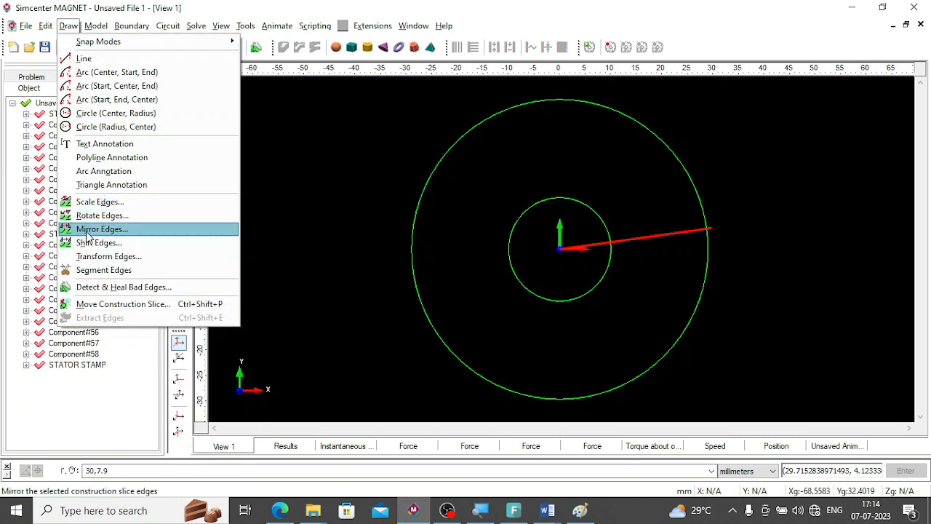
pyautogui.click(87, 232)
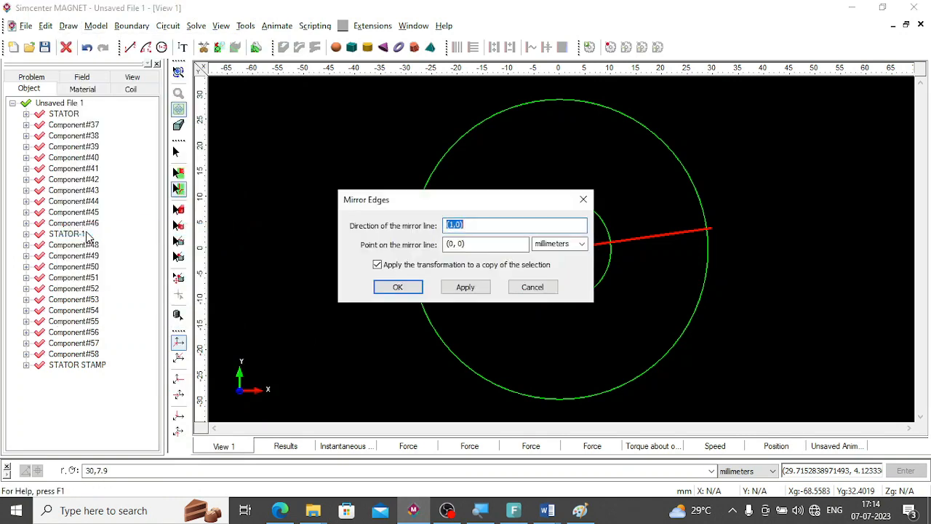
pyautogui.click(466, 285)
pyautogui.click(535, 289)
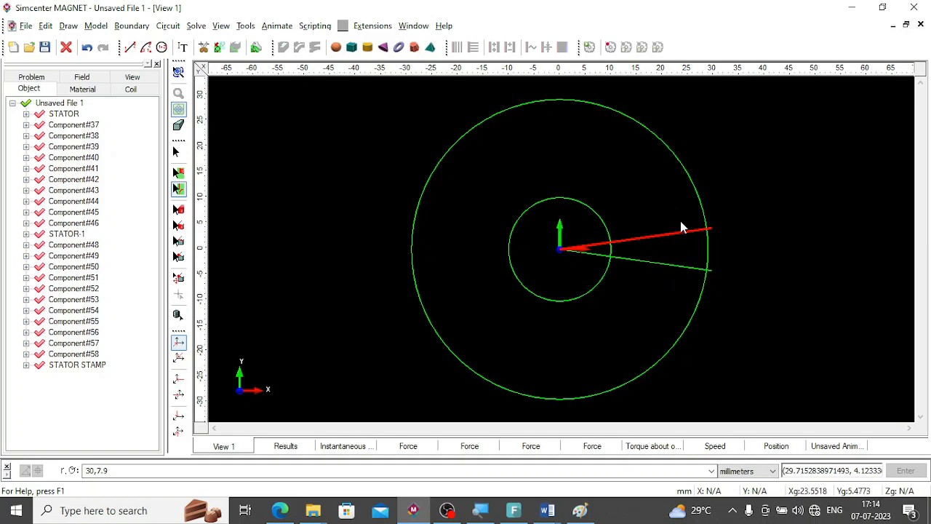
# Segment the two radial lines and delete their portions inside the inner circle.
pyautogui.click(674, 266)
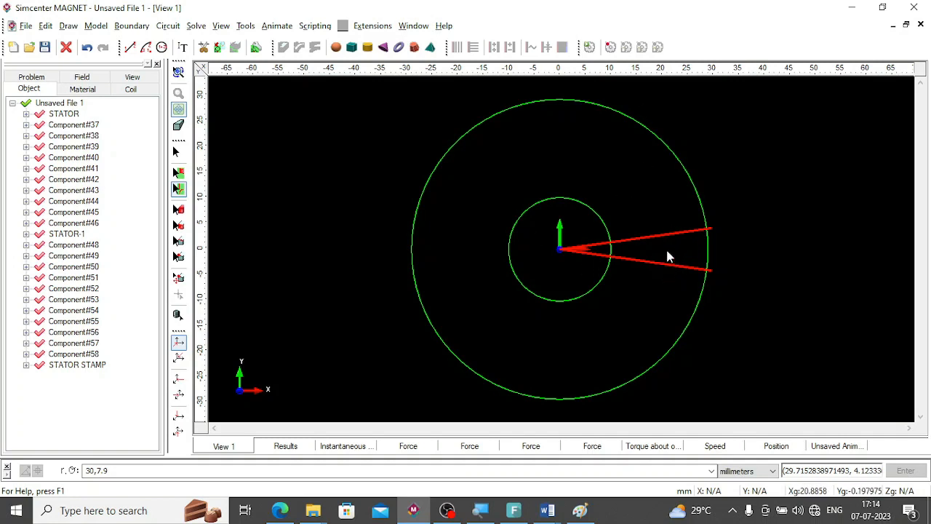
pyautogui.click(204, 47)
pyautogui.click(570, 250)
pyautogui.press('Delete')
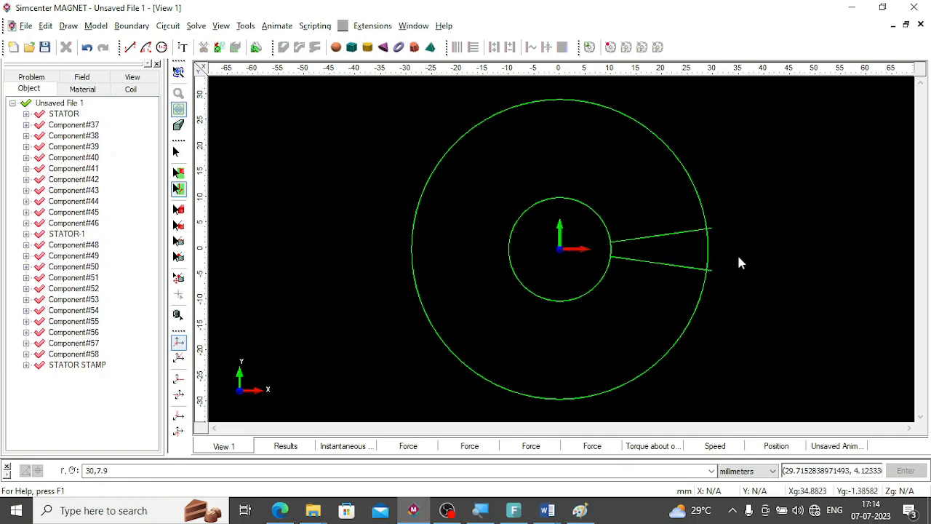
# Search for bad edges and delete the lower radial line's dangling end beyond the outer circle.
pyautogui.click(710, 227)
pyautogui.click(734, 284)
pyautogui.click(45, 26)
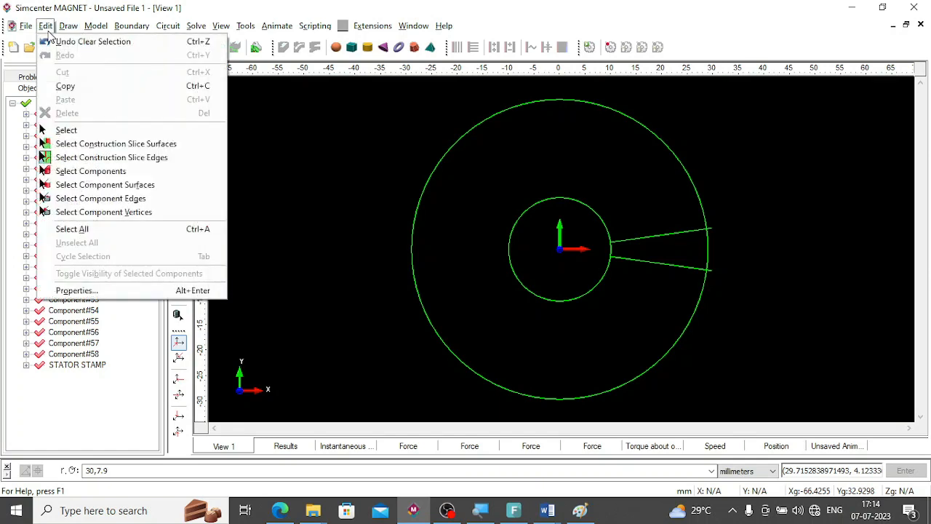
pyautogui.press('Escape')
pyautogui.click(68, 26)
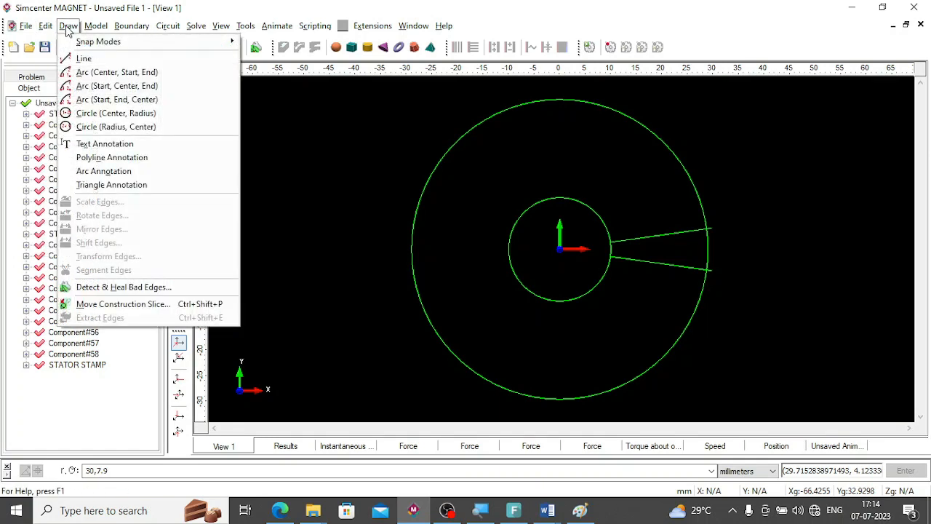
pyautogui.click(142, 287)
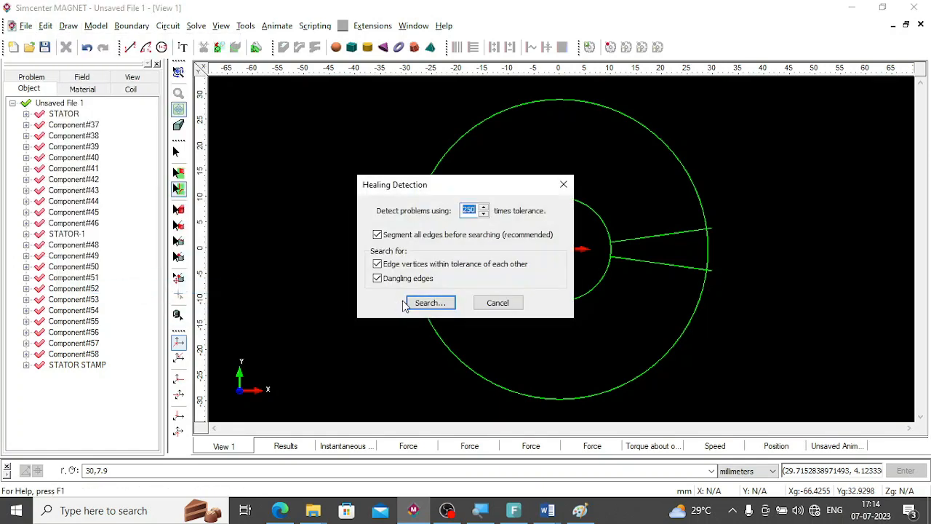
pyautogui.click(441, 302)
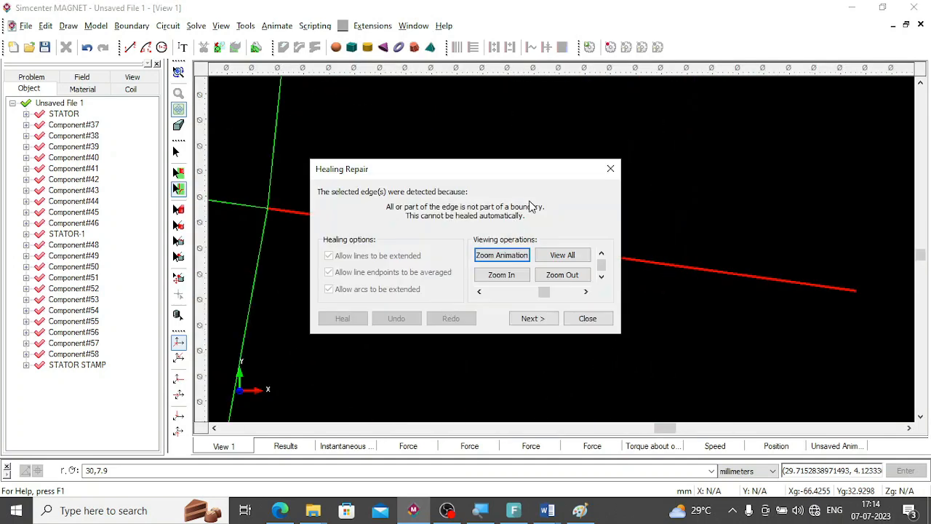
pyautogui.click(610, 169)
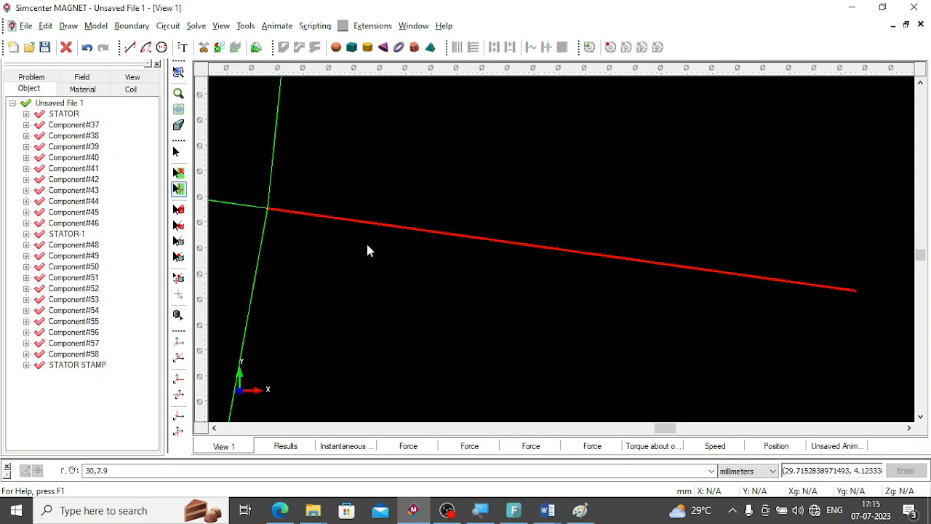
pyautogui.press('Delete')
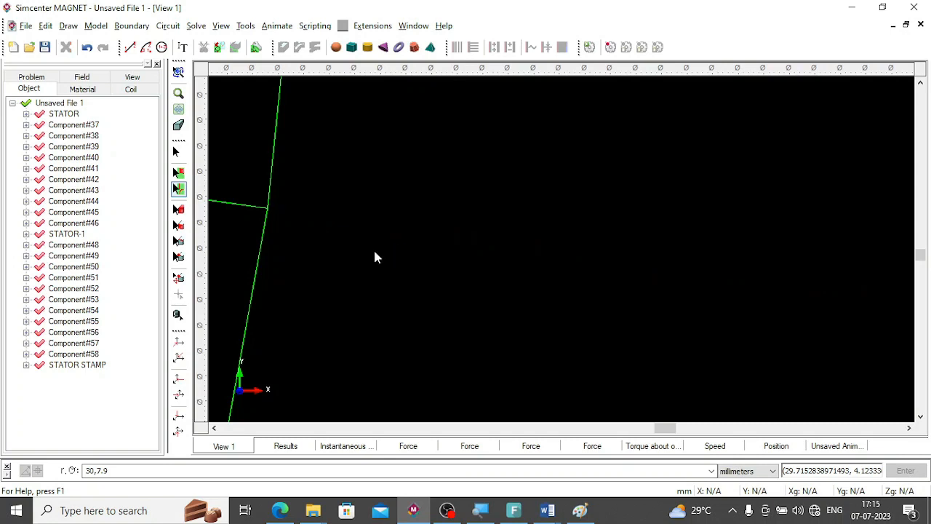
pyautogui.click(178, 110)
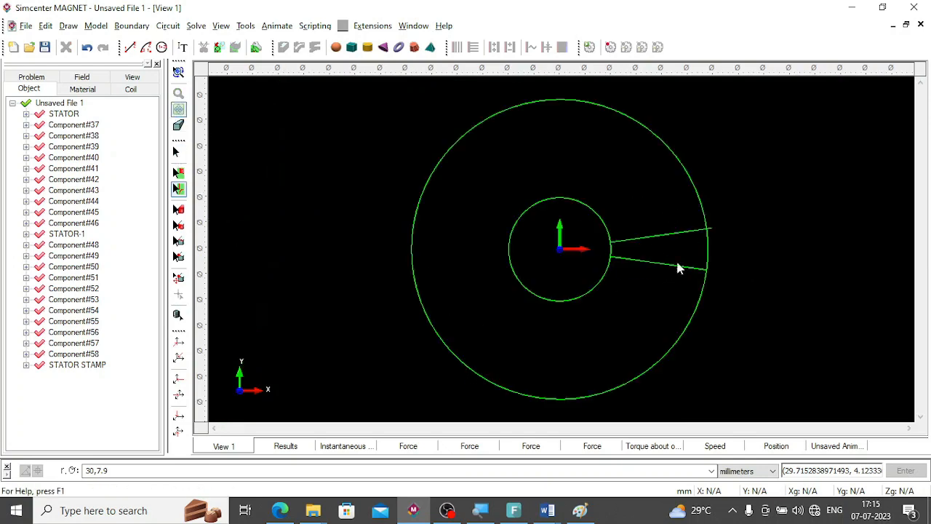
# Repeat the bad edge detection and delete the upper radial line's dangling end beyond the outer circle.
pyautogui.click(45, 26)
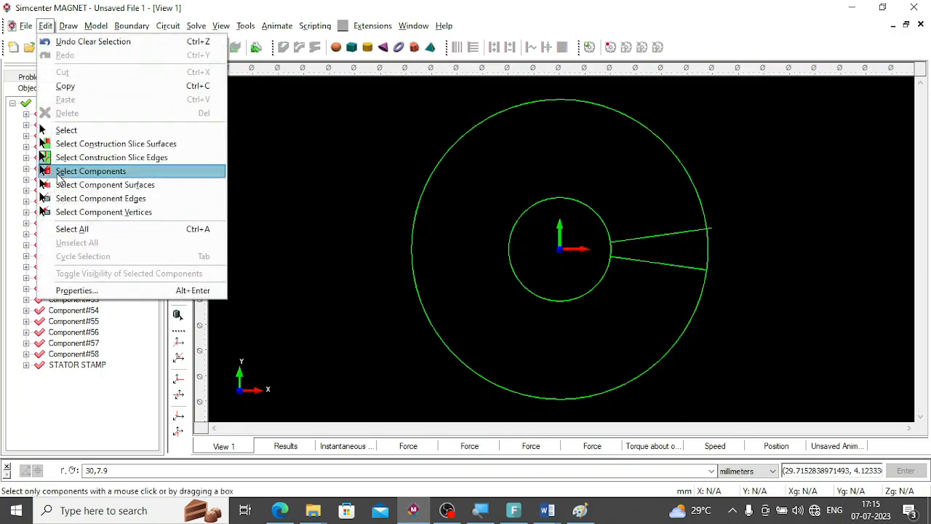
pyautogui.moveTo(68, 25)
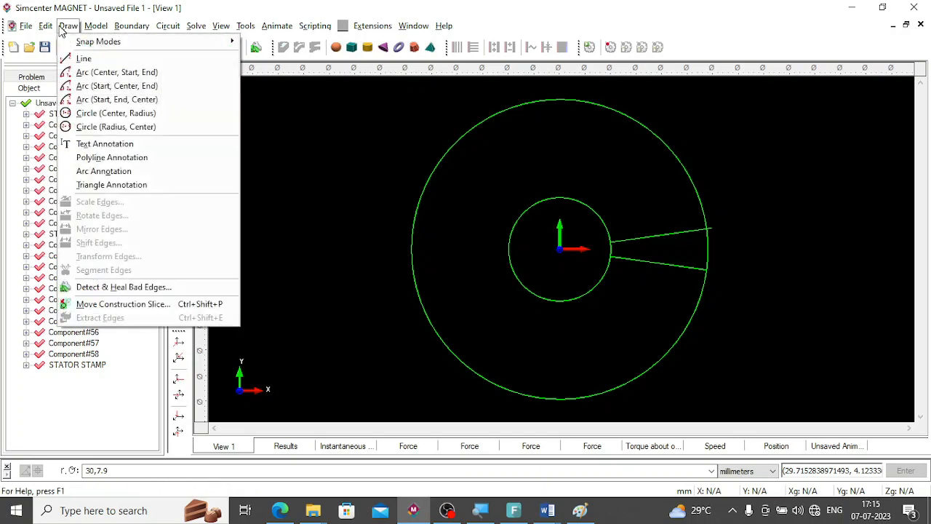
pyautogui.click(105, 288)
pyautogui.click(429, 304)
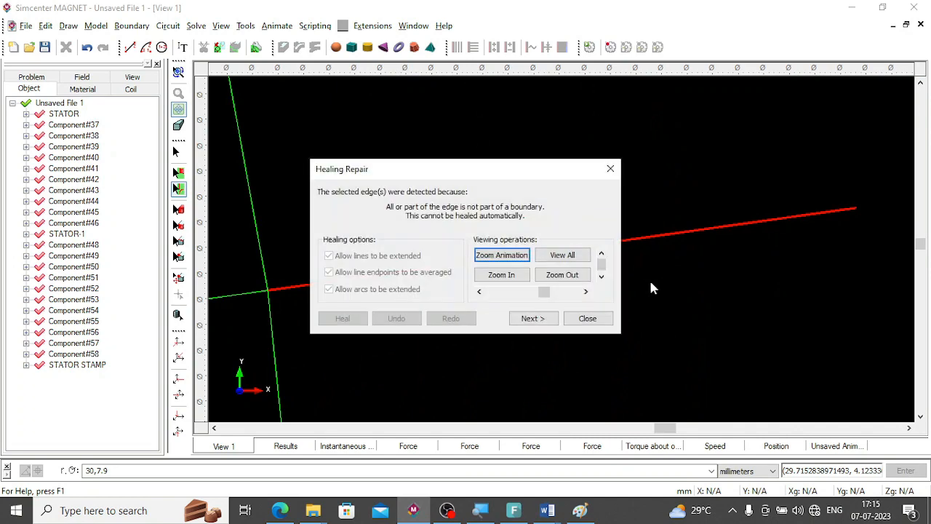
pyautogui.click(610, 168)
pyautogui.press('Delete')
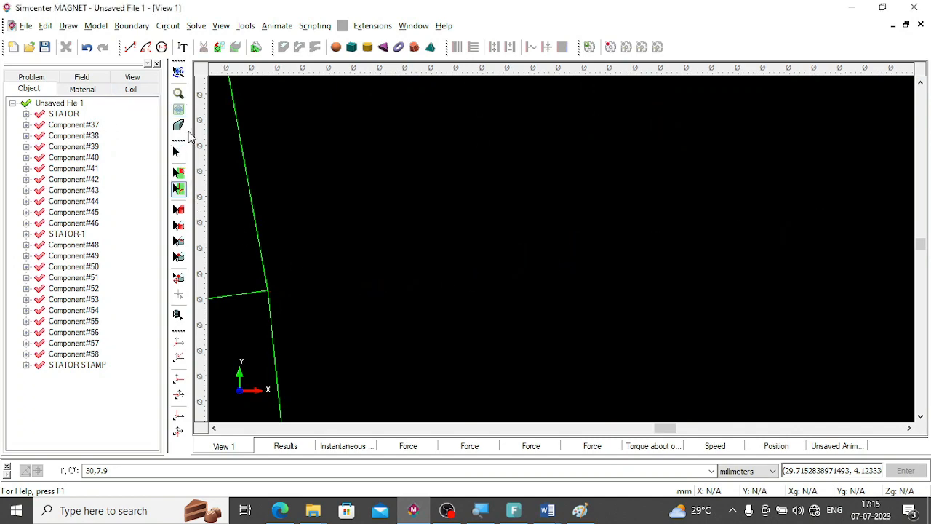
pyautogui.click(178, 109)
# Check the cleaned rotor sketch for remaining bad edges and clear the selection.
pyautogui.click(68, 26)
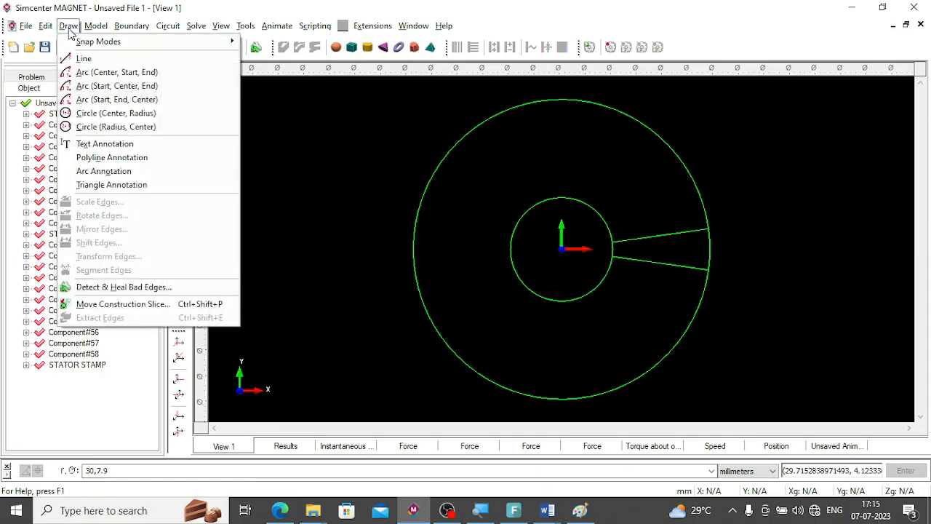
pyautogui.click(88, 287)
pyautogui.click(439, 306)
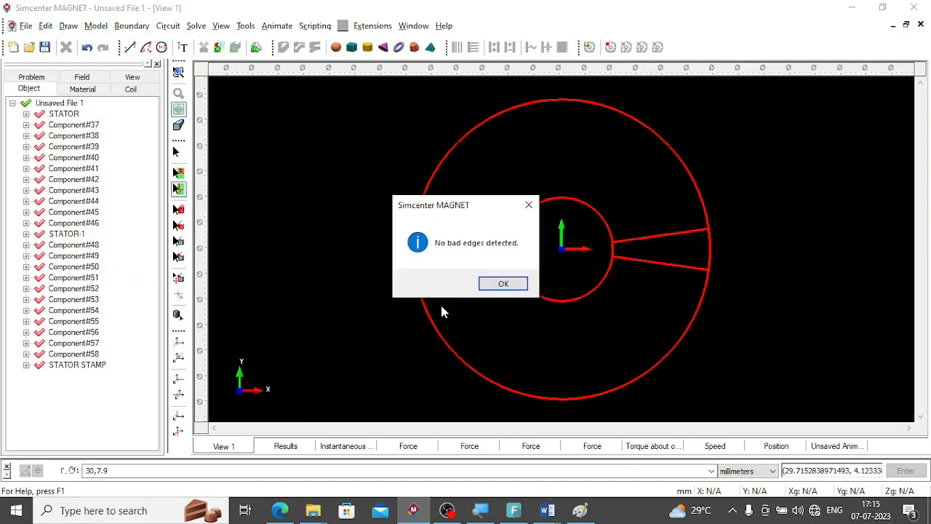
pyautogui.click(503, 284)
pyautogui.click(672, 294)
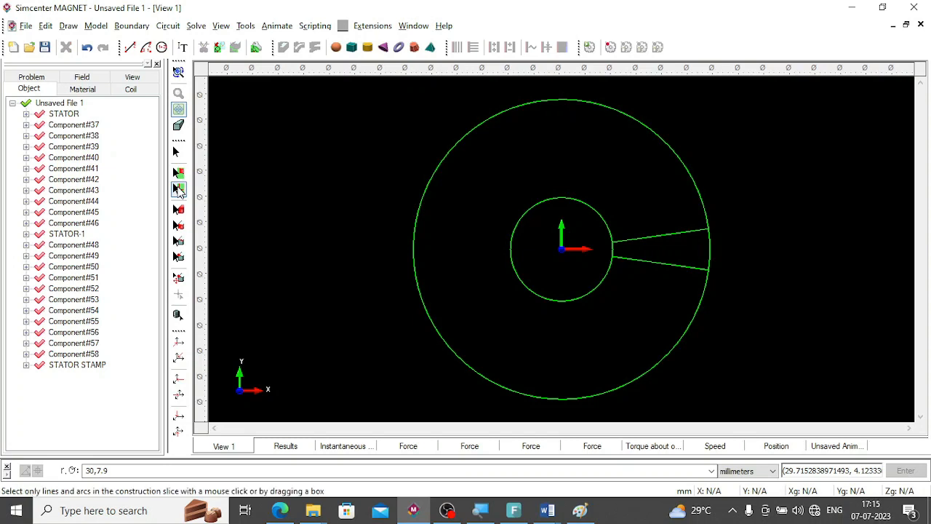
# Rotate-copy the two radial lines about (0, 0) by 90 degrees with 3 copies.
pyautogui.click(684, 234)
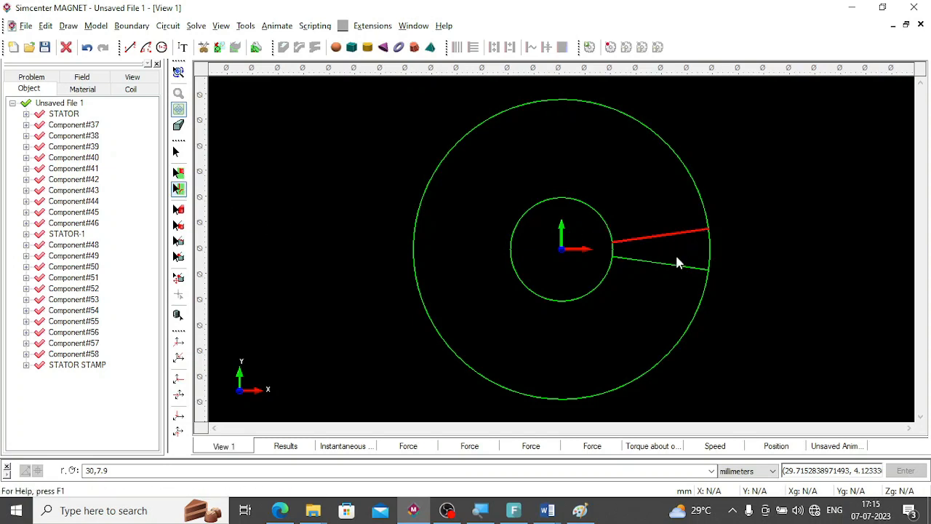
pyautogui.keyDown('ctrl'); pyautogui.click(676, 265); pyautogui.keyUp('ctrl')
pyautogui.click(69, 26)
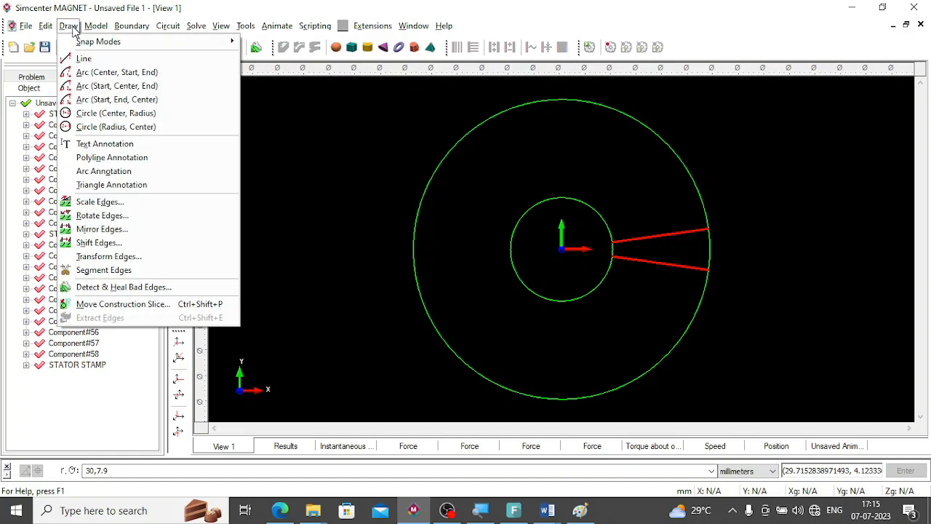
pyautogui.click(109, 215)
pyautogui.write('90')
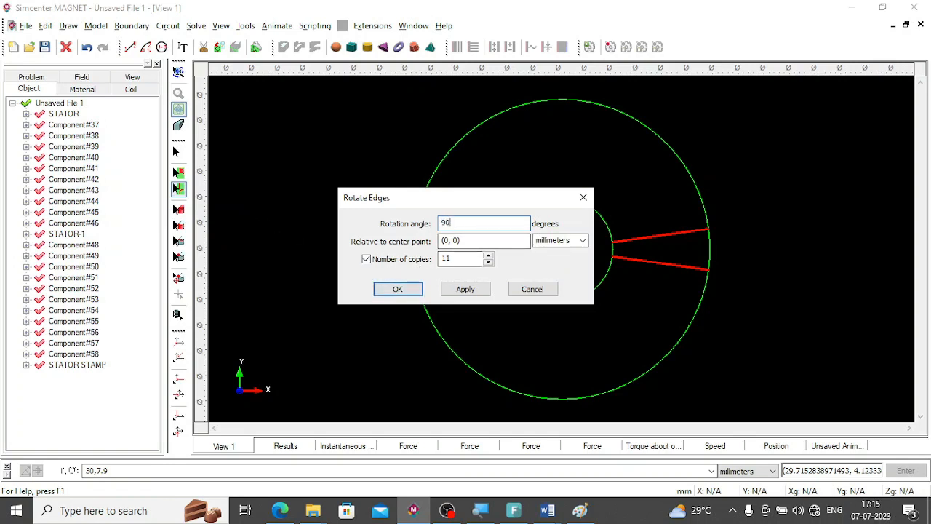
pyautogui.moveTo(453, 259); pyautogui.dragTo(374, 269)
pyautogui.write('3')
pyautogui.click(466, 289)
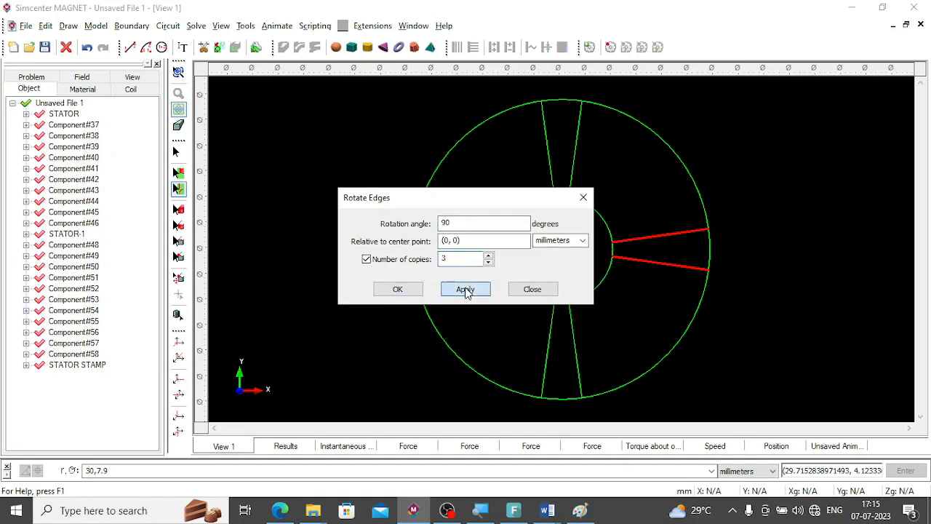
pyautogui.click(554, 290)
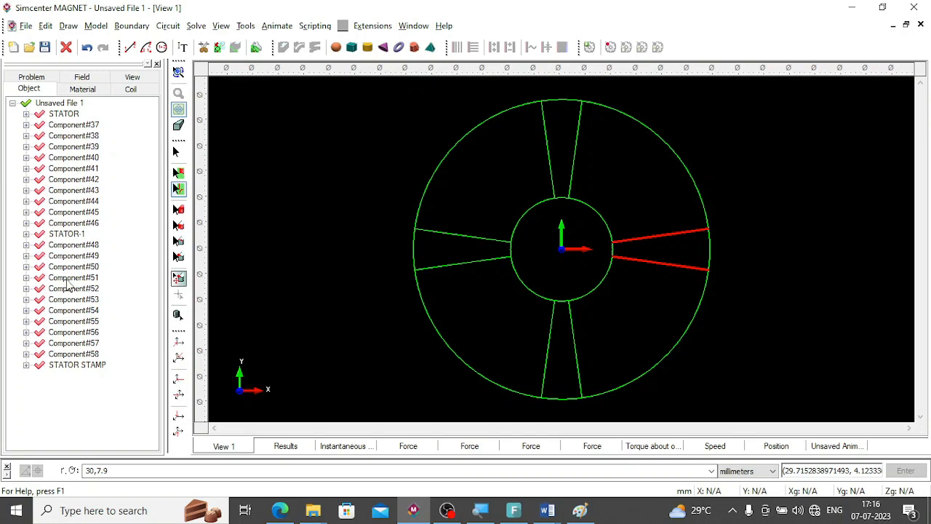
# Switch to construction surface selection and select the four narrow wedges of the rotor sketch.
pyautogui.click(179, 175)
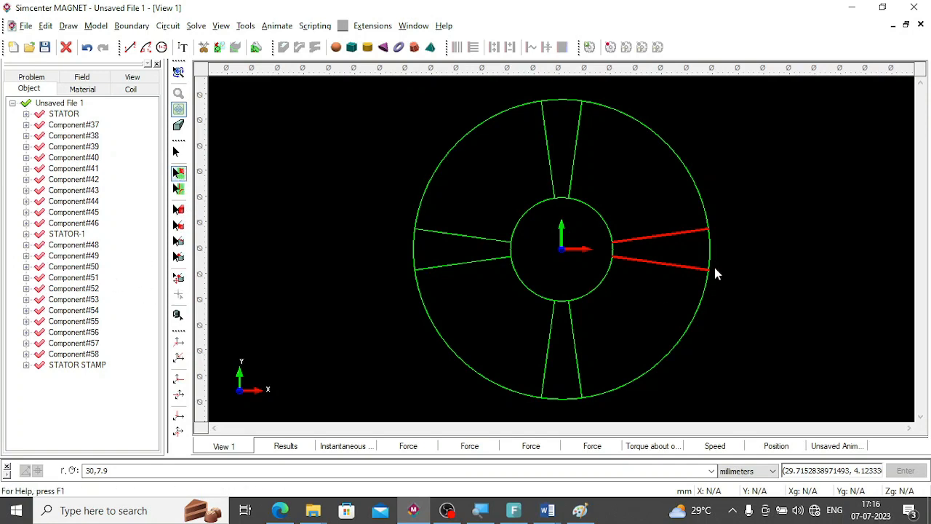
pyautogui.click(701, 255)
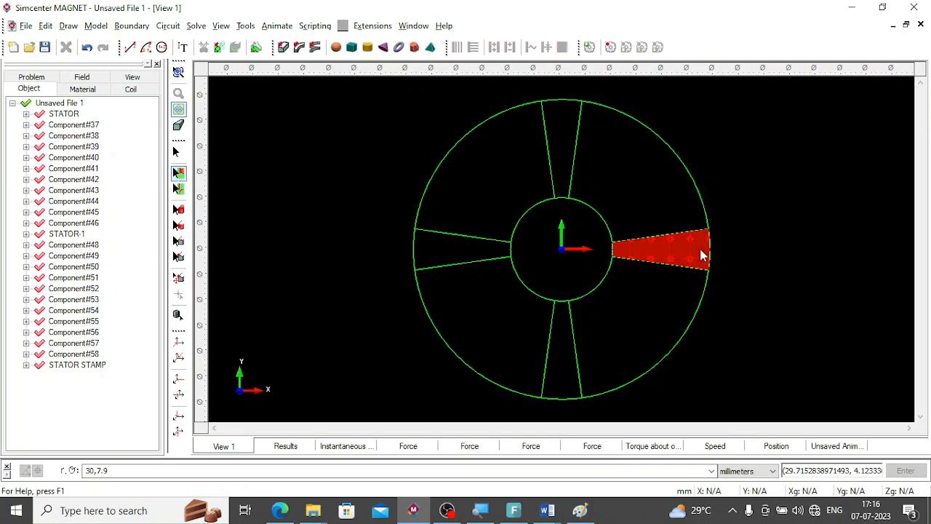
pyautogui.click(564, 132)
pyautogui.click(469, 254)
pyautogui.click(559, 370)
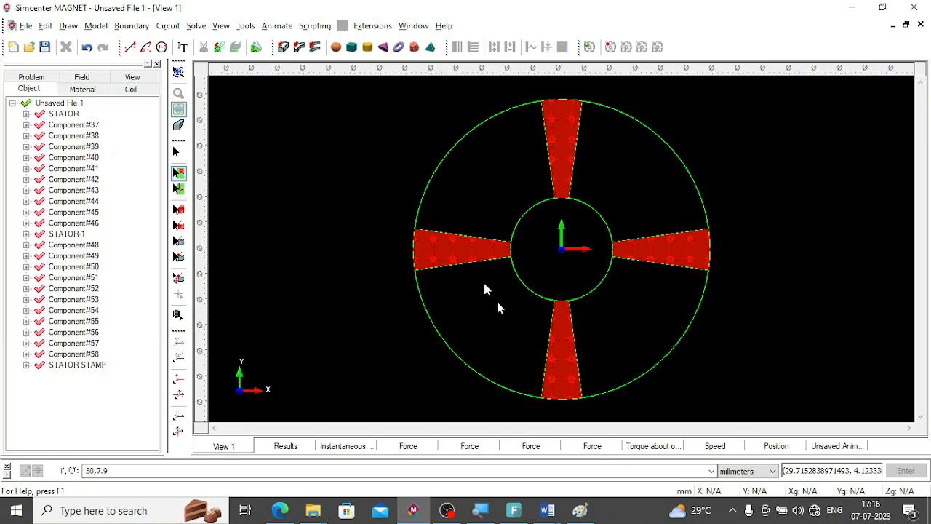
# Select the four large rotor sectors instead and sweep them in a line into Non-magnetic components with a 60 mm distance.
pyautogui.click(501, 191)
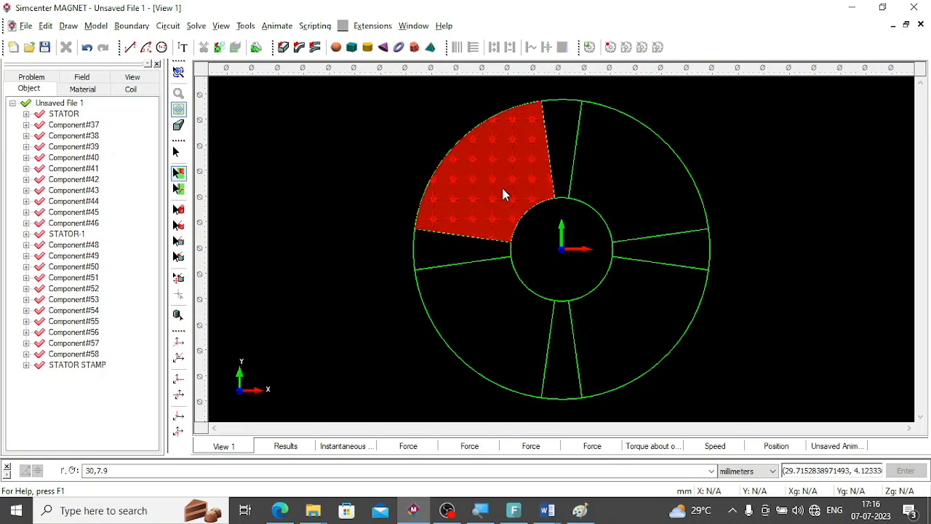
pyautogui.keyDown('ctrl'); pyautogui.click(620, 168); pyautogui.keyUp('ctrl')
pyautogui.keyDown('ctrl'); pyautogui.click(610, 355); pyautogui.keyUp('ctrl')
pyautogui.keyDown('ctrl'); pyautogui.click(498, 333); pyautogui.keyUp('ctrl')
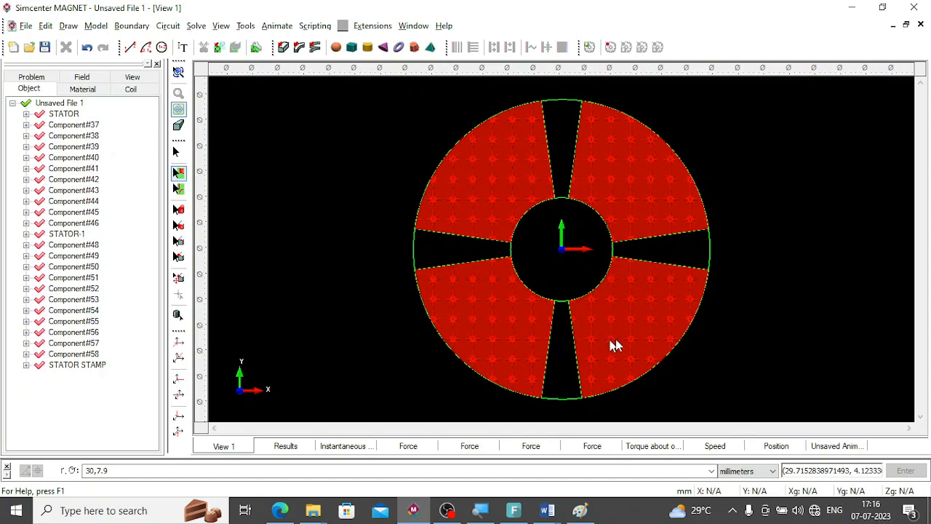
pyautogui.click(283, 46)
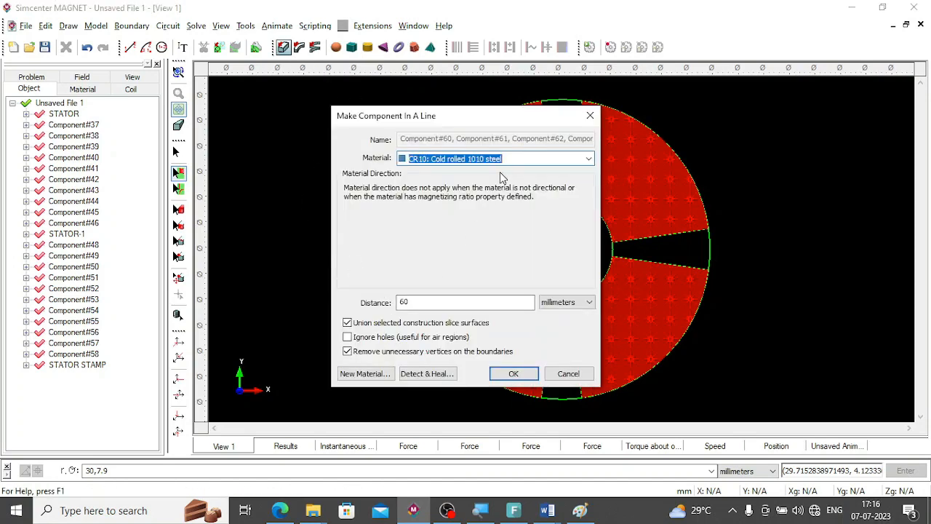
pyautogui.write('Non-magnetic')
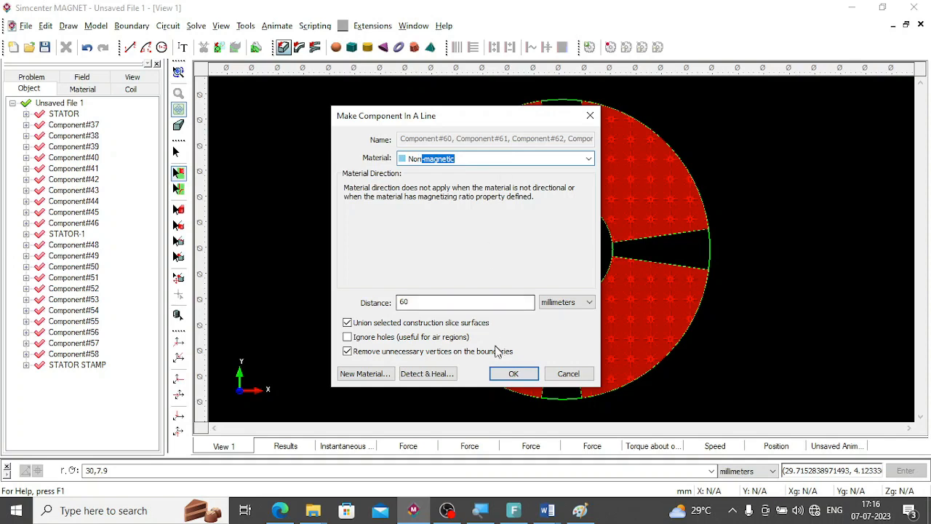
pyautogui.click(516, 377)
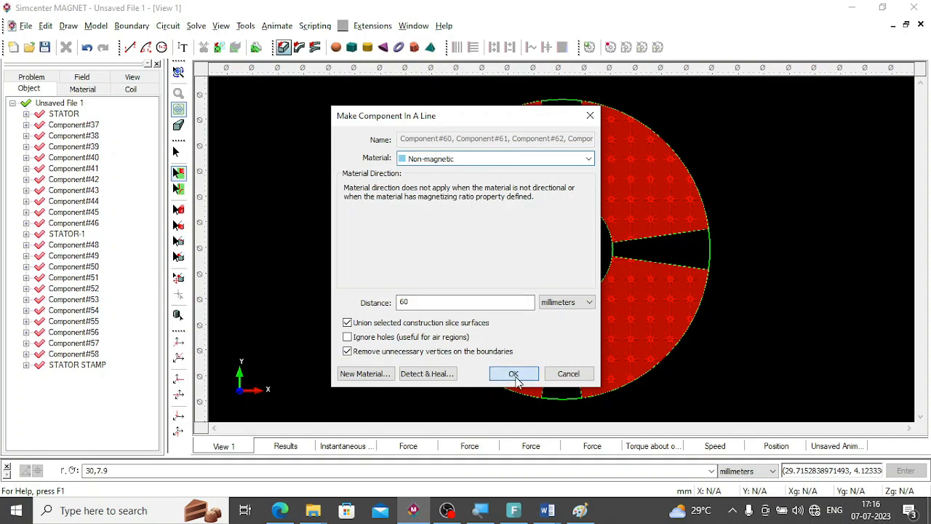
pyautogui.click(514, 375)
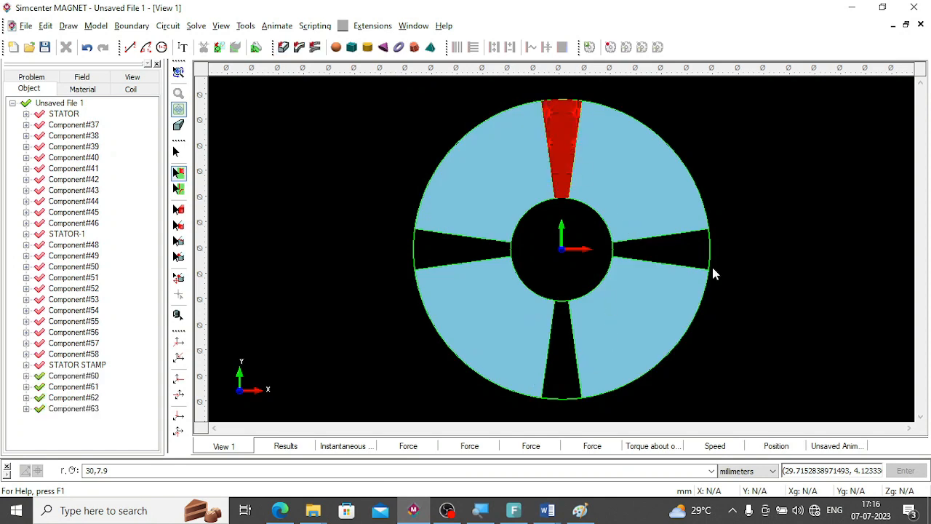
# Sweep the four narrow rotor wedges 60 mm in a line as NdFeB: Neodymium Iron Boron components with uniform direction (0, 1, 0).
pyautogui.keyDown('ctrl'); pyautogui.click(683, 249); pyautogui.keyUp('ctrl')
pyautogui.keyDown('ctrl'); pyautogui.click(565, 371); pyautogui.keyUp('ctrl')
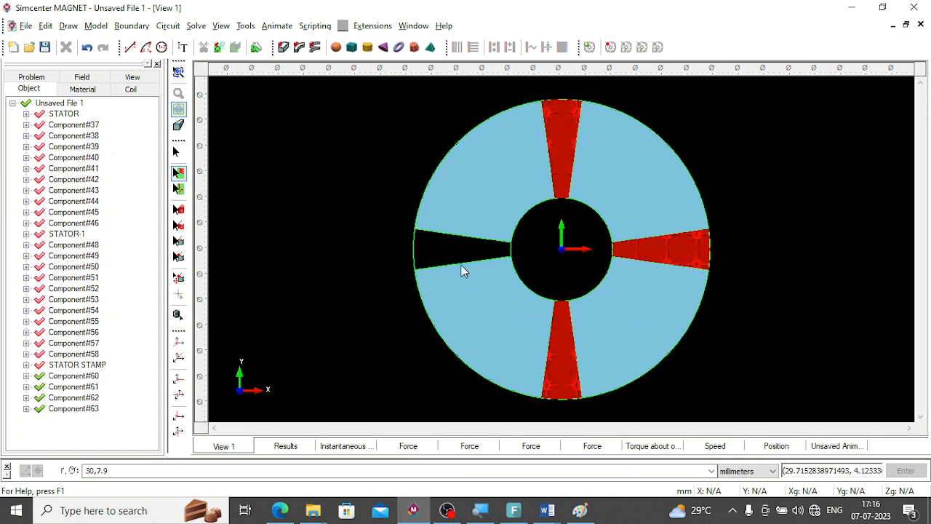
pyautogui.keyDown('ctrl'); pyautogui.click(442, 243); pyautogui.keyUp('ctrl')
pyautogui.click(282, 46)
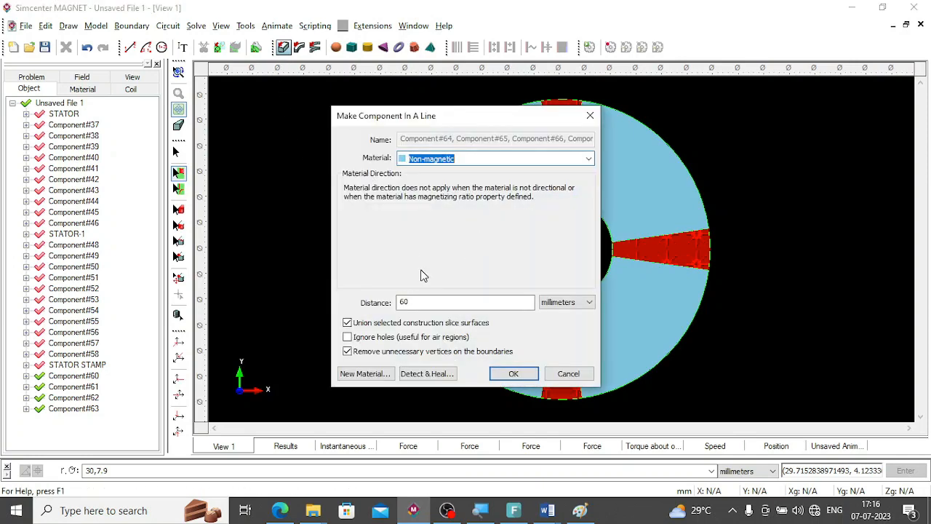
pyautogui.write('Non')
pyautogui.write('NdFeB: Neodymium Iron Boron')
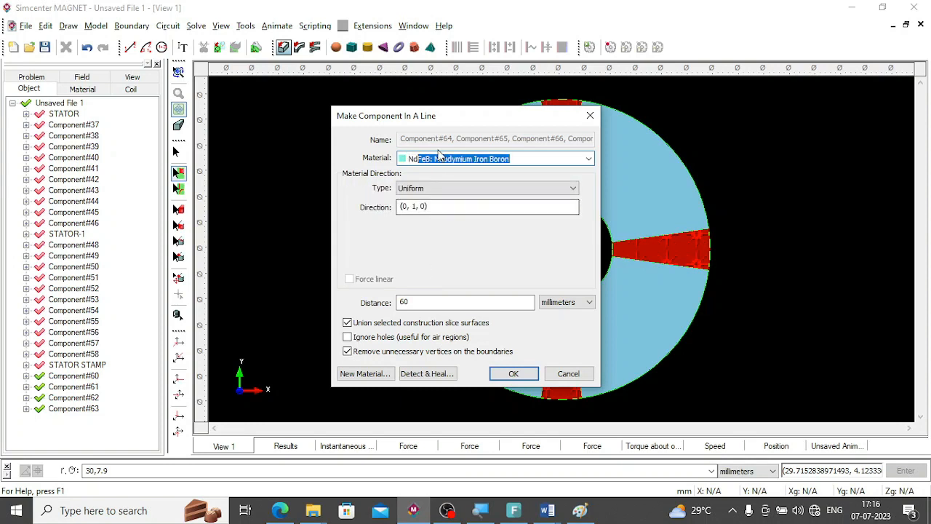
pyautogui.click(513, 378)
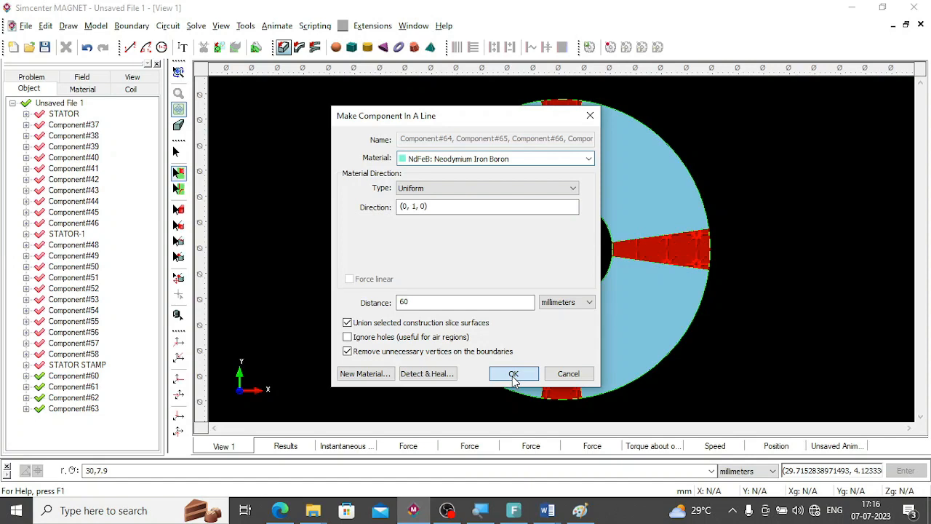
pyautogui.click(513, 378)
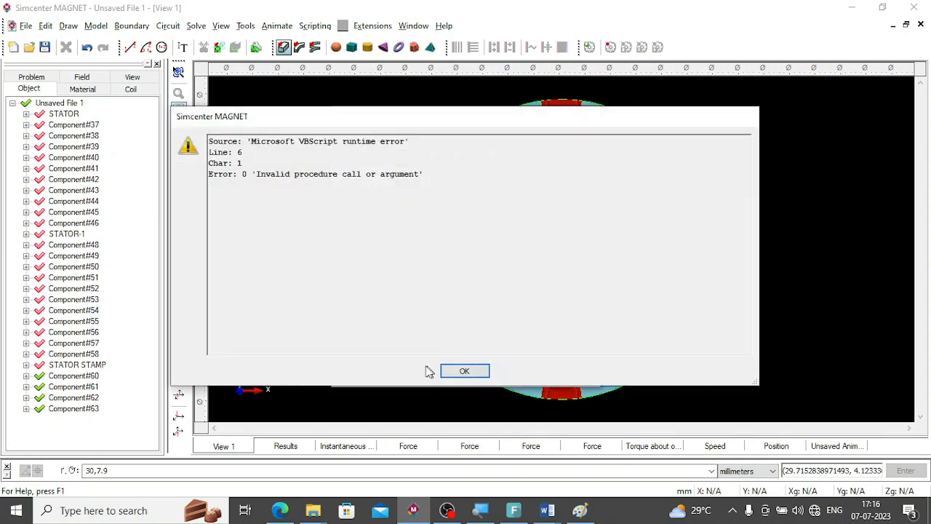
pyautogui.click(455, 372)
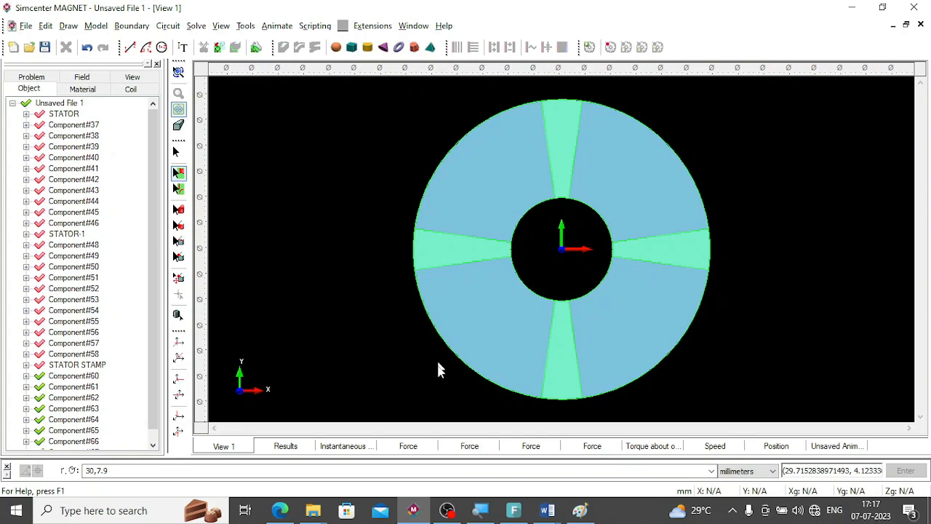
# Make all stator components from STATOR through STATOR STAMP visible again.
pyautogui.click(61, 104)
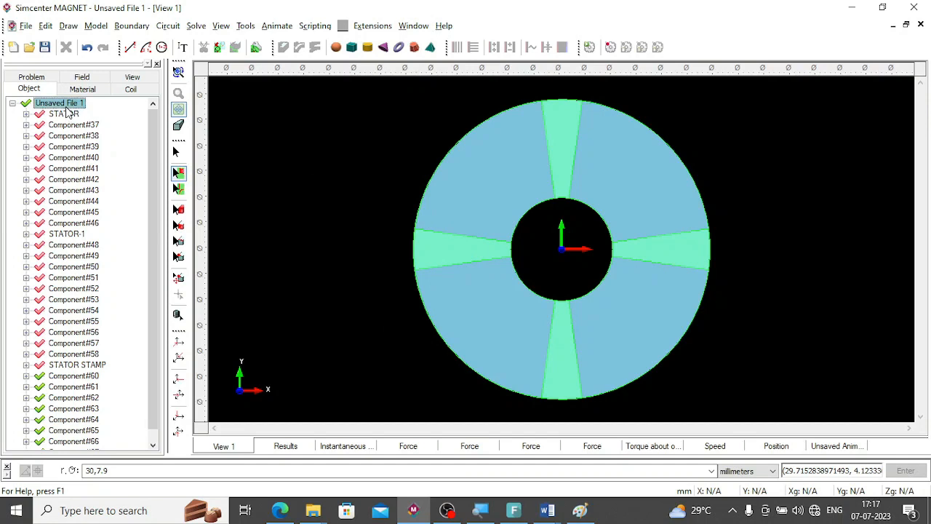
pyautogui.click(62, 116)
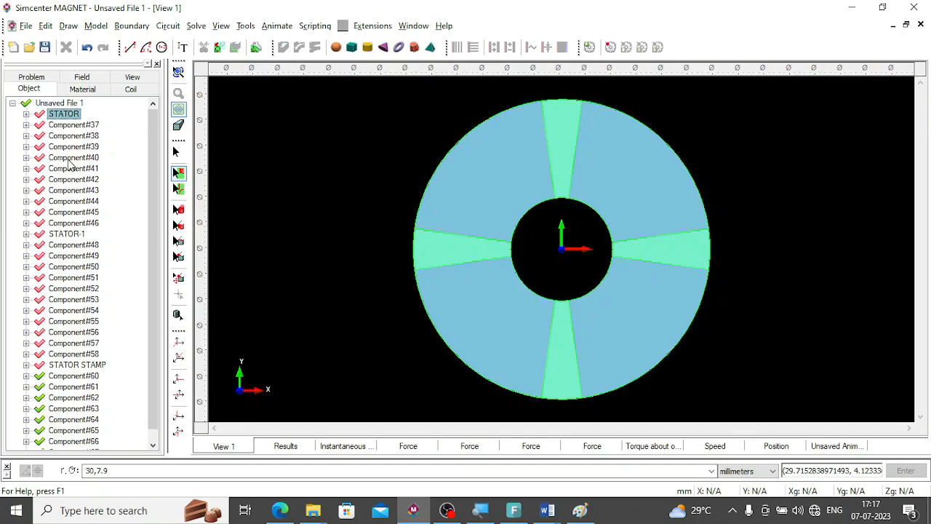
pyautogui.keyDown('shift'); pyautogui.click(85, 367); pyautogui.keyUp('shift')
pyautogui.rightClick(84, 372)
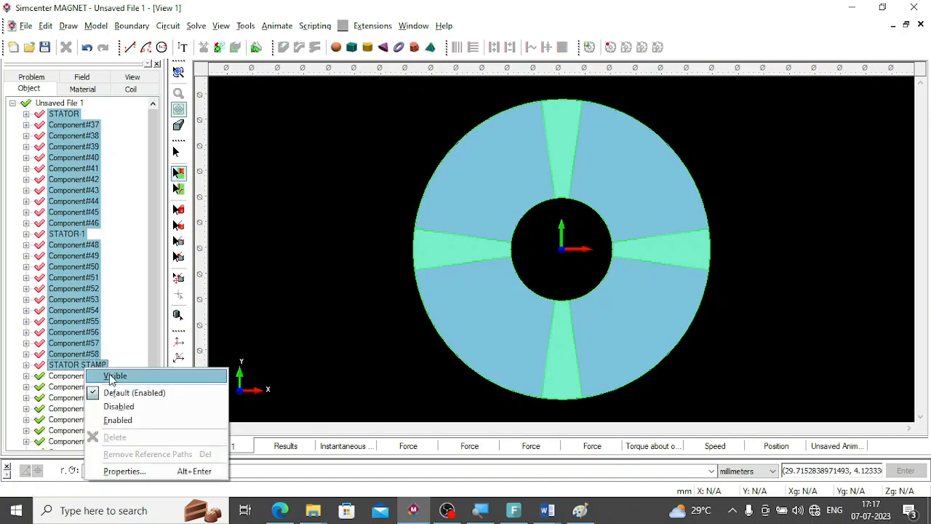
pyautogui.click(113, 377)
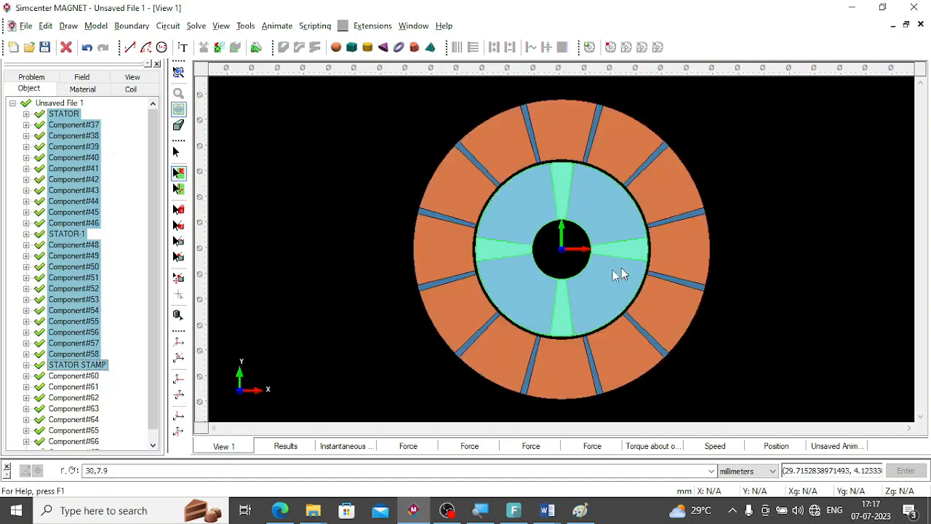
# Inspect the rotor and stator assembly in 3D, and examine the rotor and air gap closely in the face-on XY view.
pyautogui.click(178, 71)
pyautogui.moveTo(368, 233); pyautogui.dragTo(607, 298)
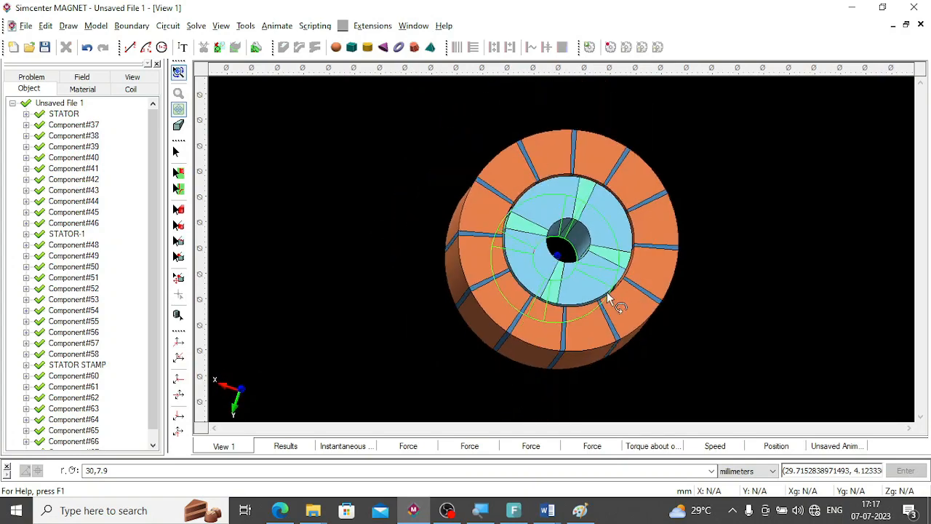
pyautogui.scroll(5, 606, 291)
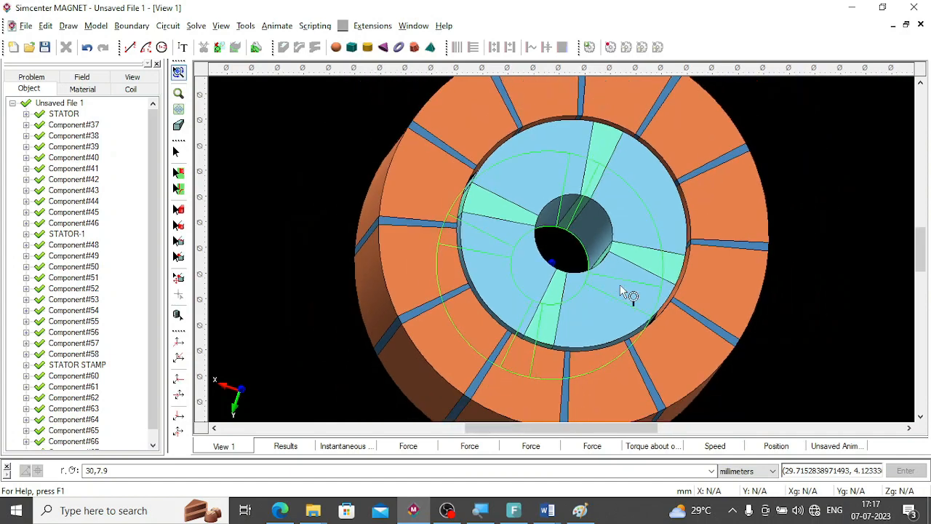
pyautogui.scroll(-1, 619, 285)
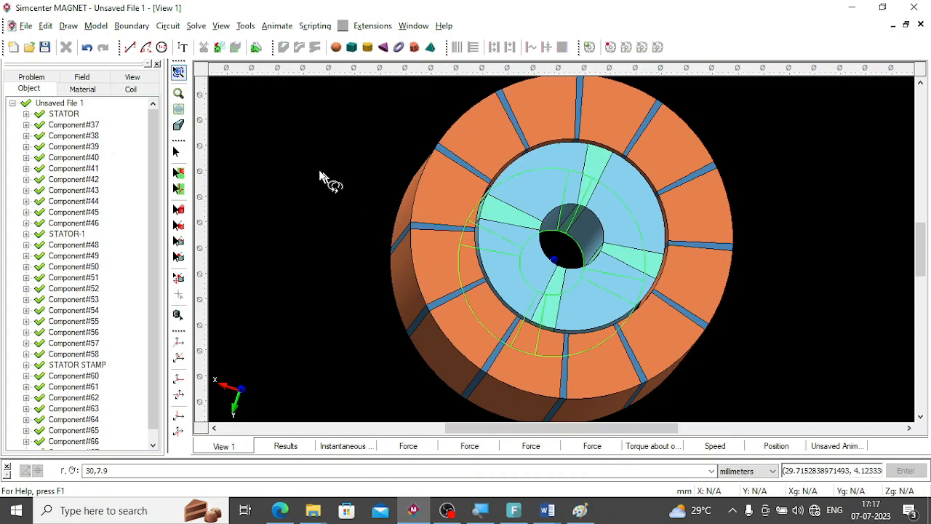
pyautogui.click(178, 109)
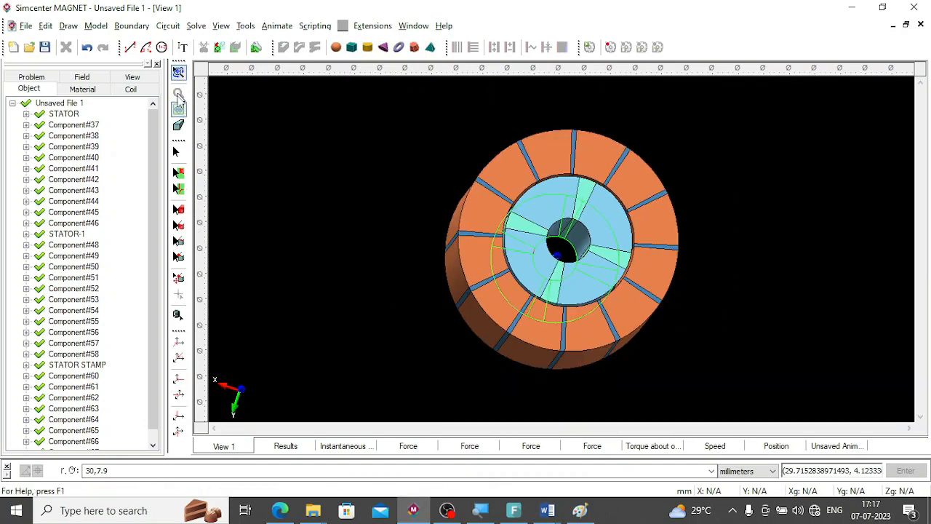
pyautogui.click(179, 343)
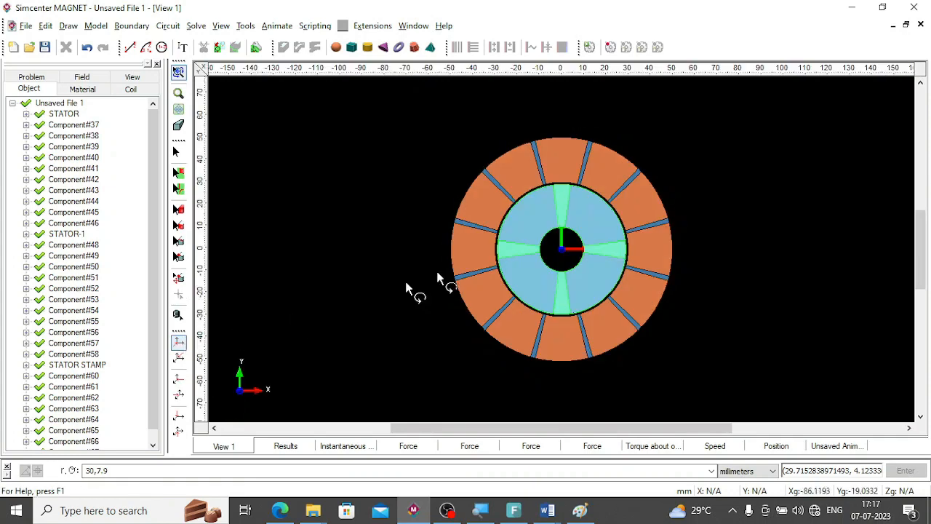
pyautogui.scroll(3, 571, 242)
pyautogui.scroll(1, 574, 242)
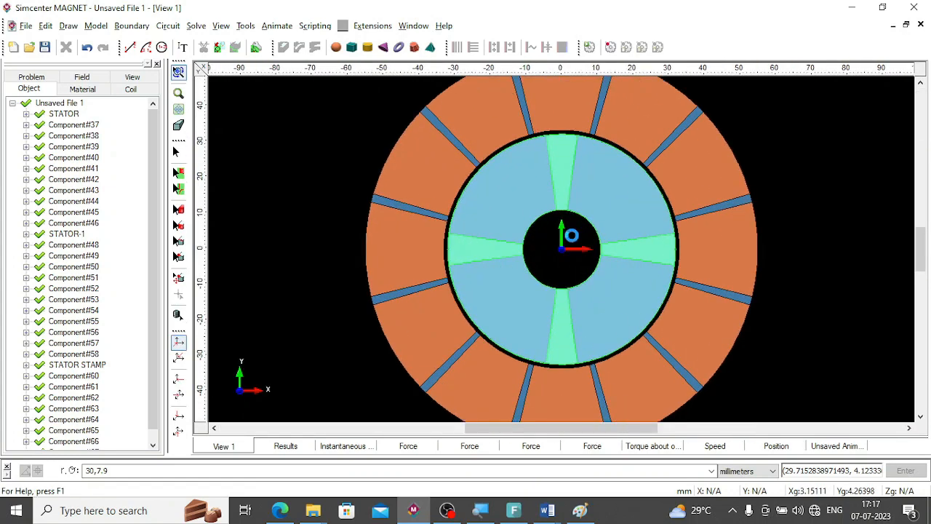
pyautogui.scroll(1, 565, 182)
pyautogui.scroll(1, 563, 182)
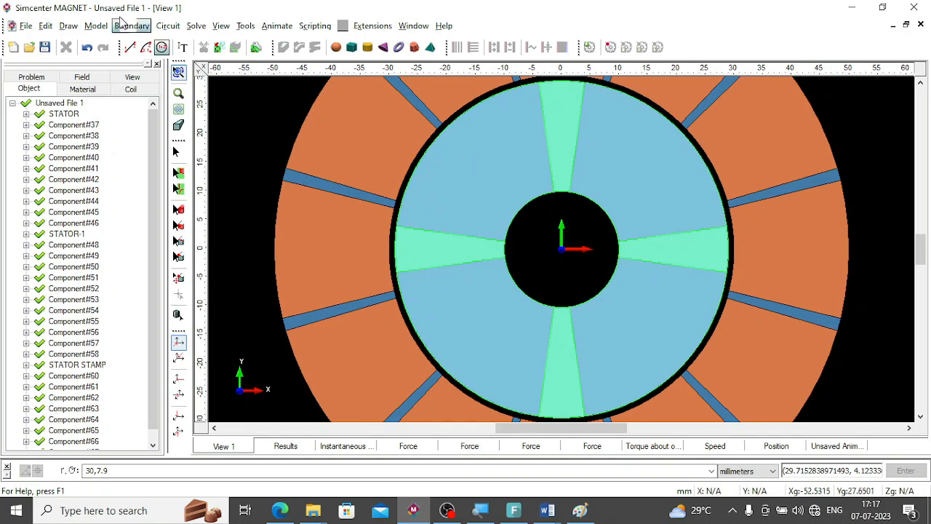
# Draw a construction circle centred at the origin (0,0) through the point (0,29.5) mm in the air gap.
pyautogui.click(161, 48)
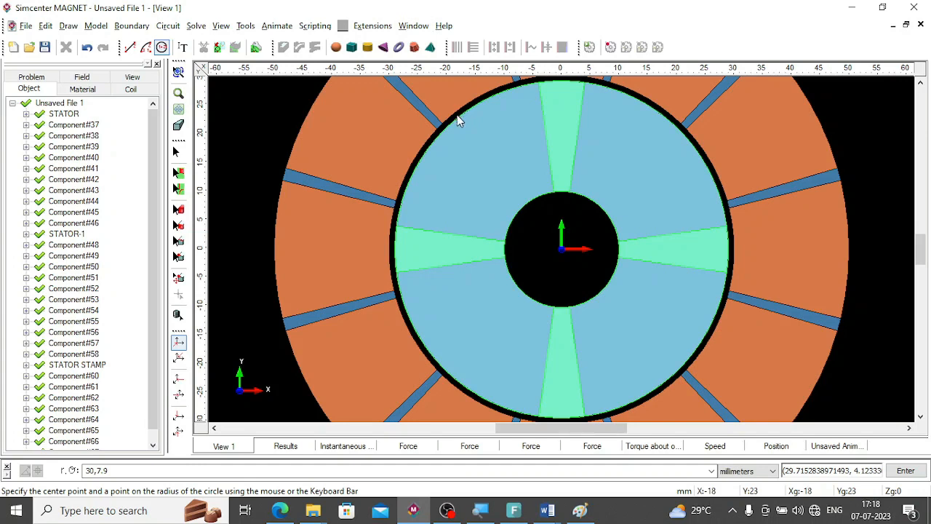
pyautogui.click(161, 51)
pyautogui.click(120, 472)
pyautogui.write('0,0')
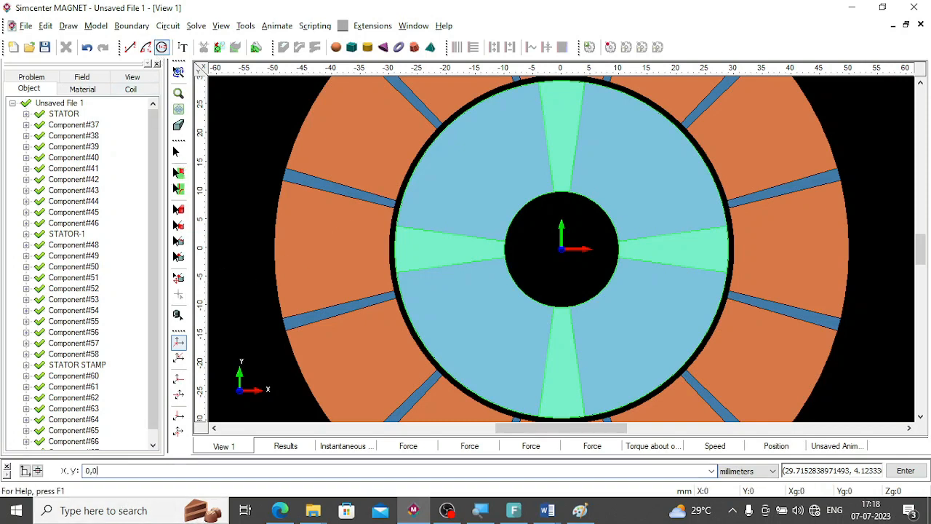
pyautogui.press('Return')
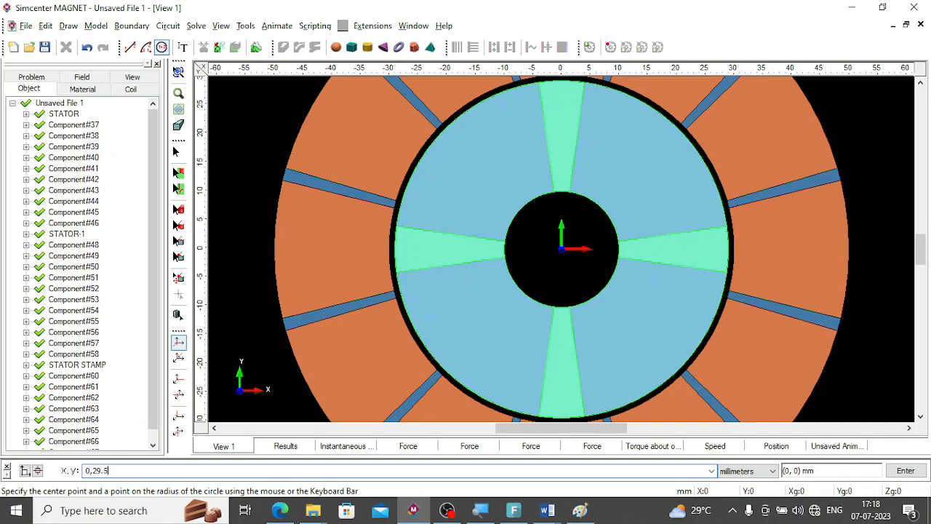
pyautogui.press('Return')
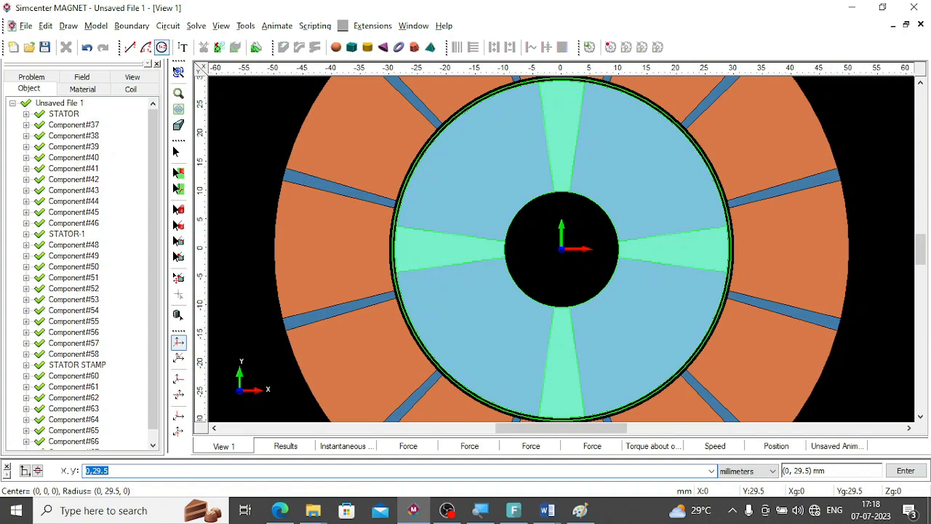
# Sweep the region inside the 29.5 mm circle 60 mm in a line as a component named AIR with AIR material.
pyautogui.click(182, 190)
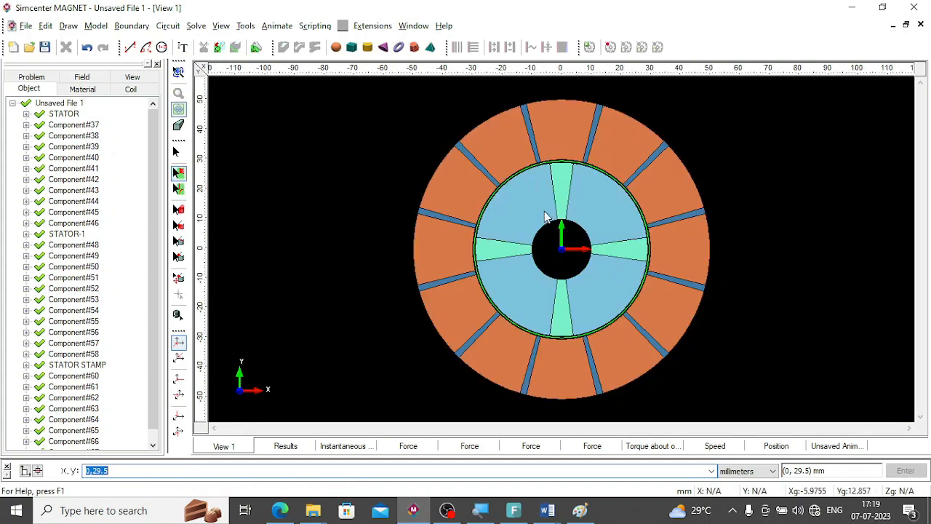
pyautogui.click(545, 211)
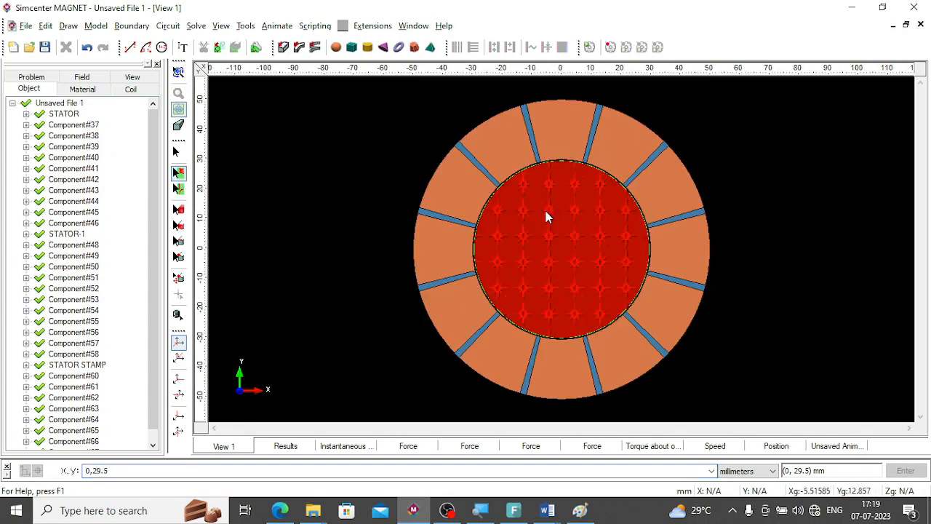
pyautogui.click(283, 48)
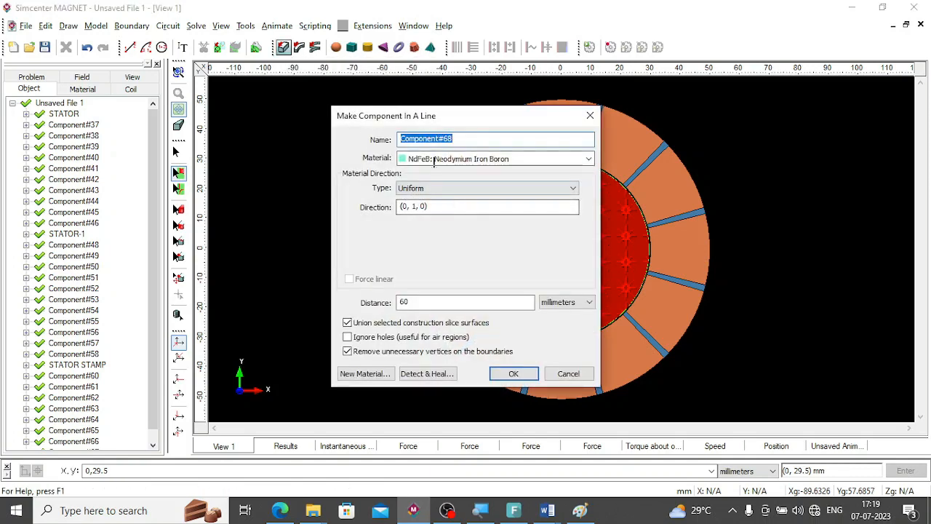
pyautogui.click(589, 159)
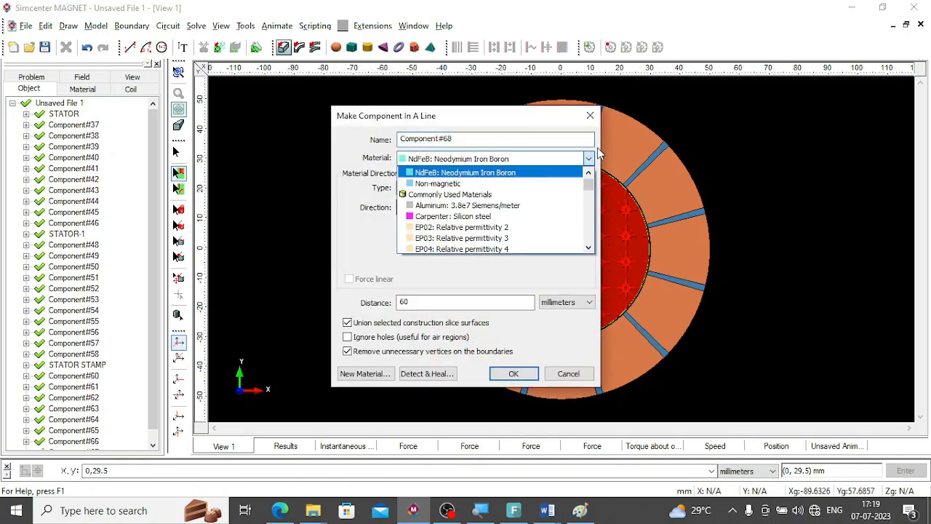
pyautogui.write('ai')
pyautogui.press('Return')
pyautogui.write('a')
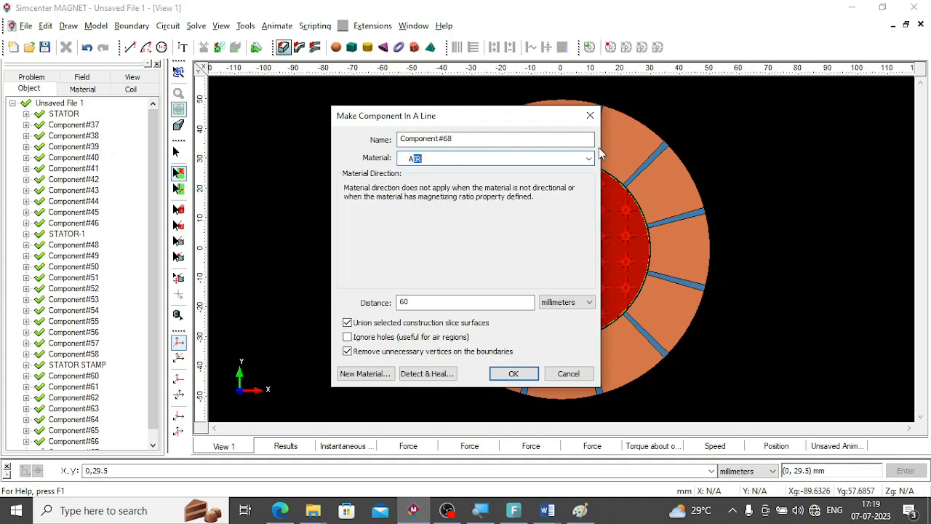
pyautogui.hotkey('shift', 'Tab')
pyautogui.write('A')
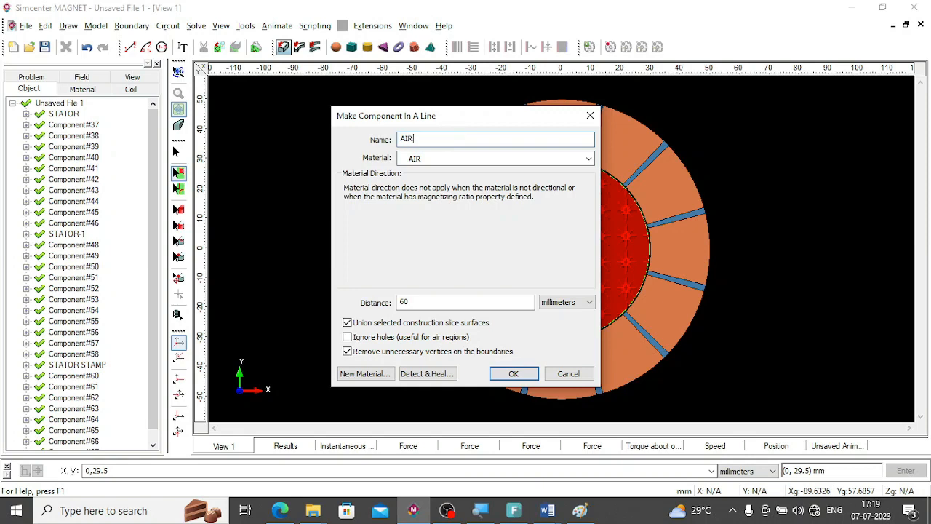
pyautogui.click(513, 378)
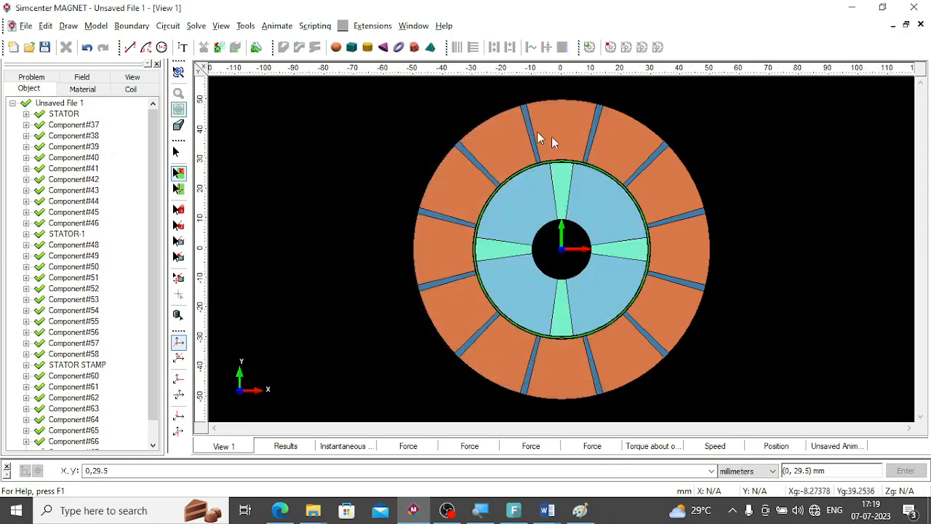
# Select the construction edges around the rotor and delete them.
pyautogui.click(178, 189)
pyautogui.click(519, 178)
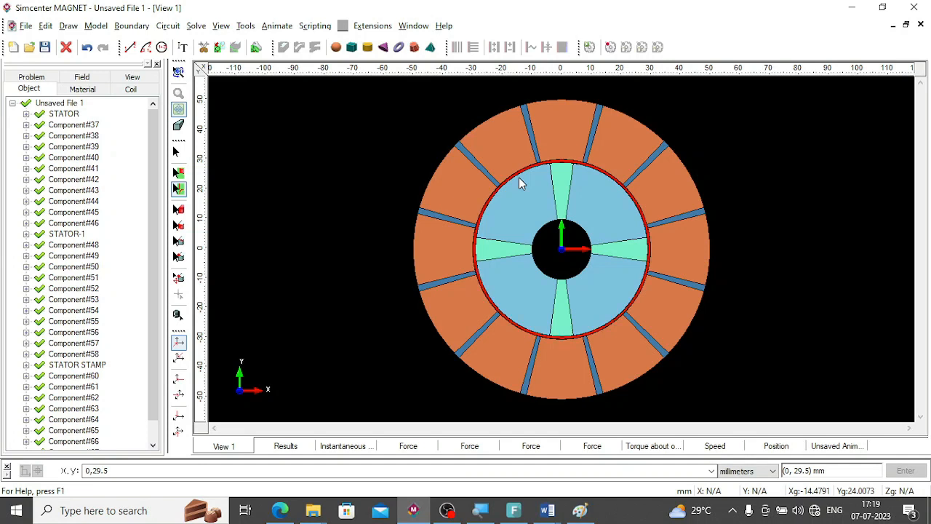
pyautogui.click(518, 181)
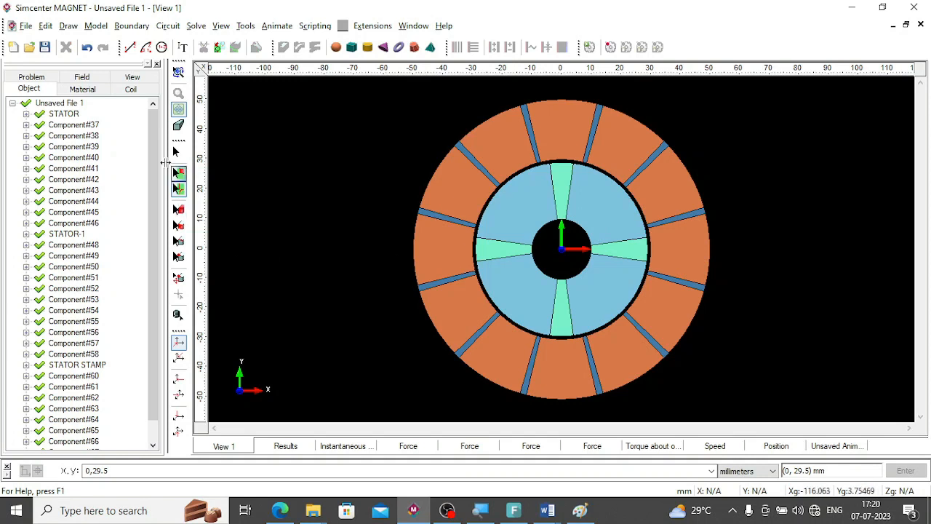
# Draw a circle centred at the origin (0,0) through the point (0,60) mm around the stator.
pyautogui.click(162, 47)
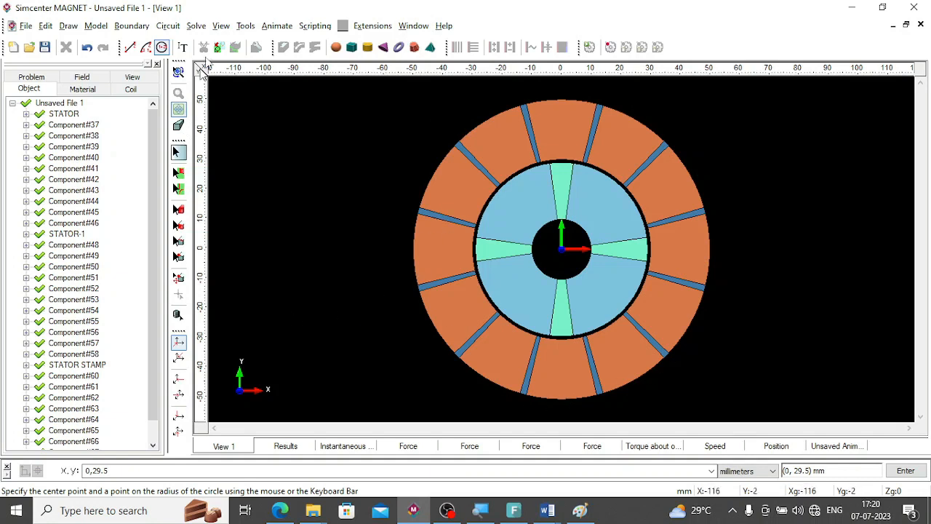
pyautogui.write('0,')
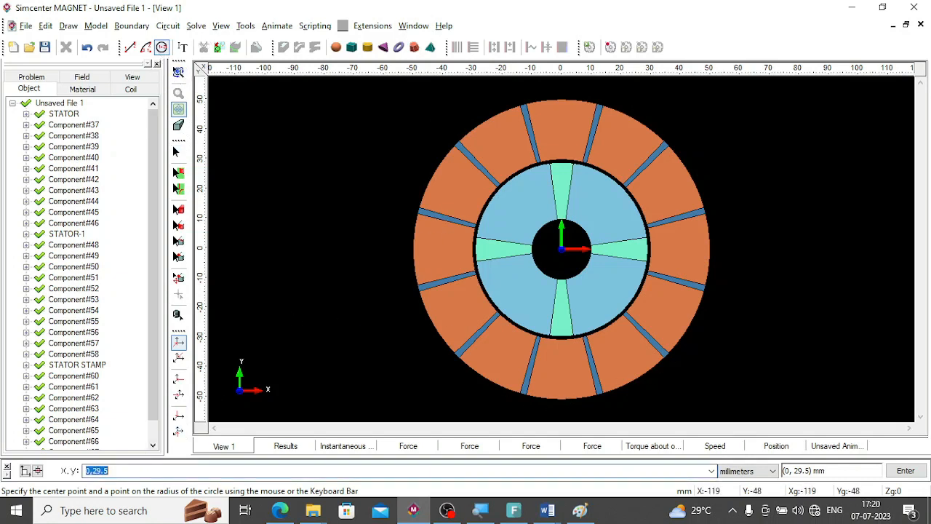
pyautogui.write('0')
pyautogui.press('Return')
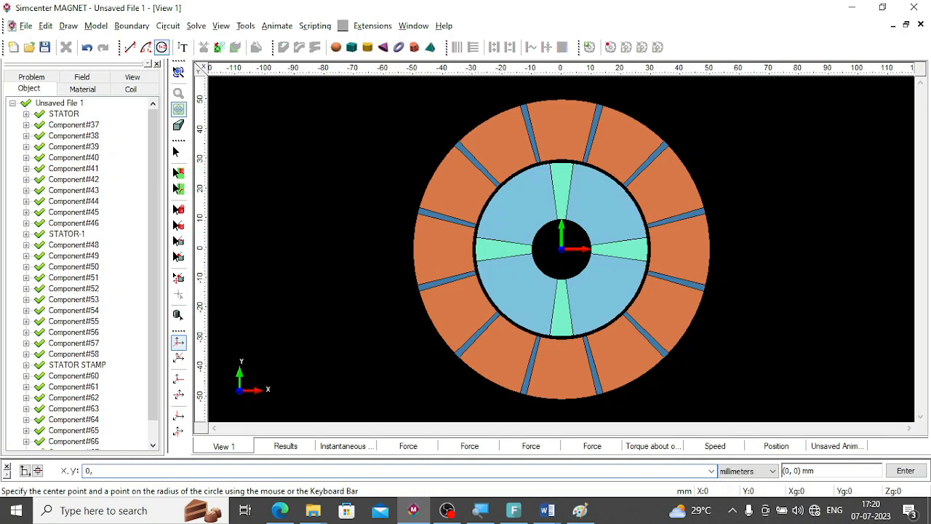
pyautogui.press('Return')
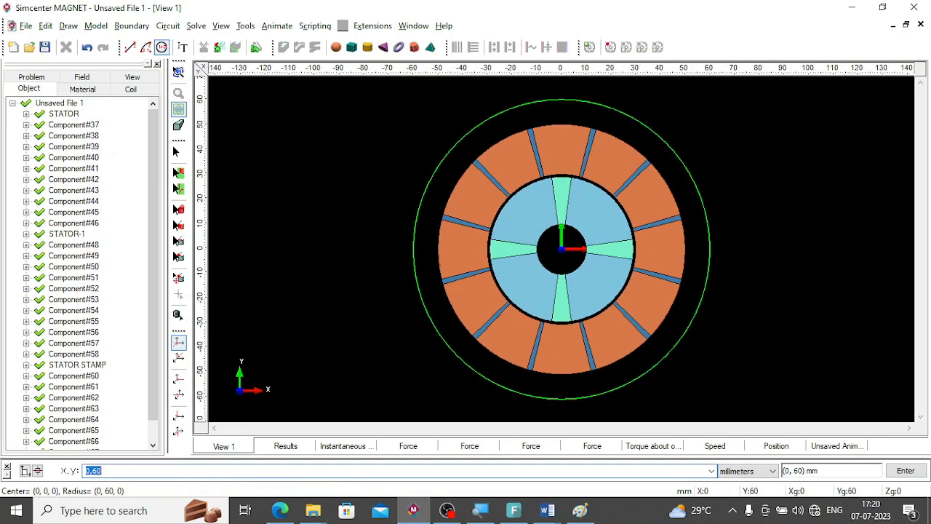
# Sweep the region inside the outer circle 60 mm in a line as an AIR component named STATOR AIR.
pyautogui.click(179, 175)
pyautogui.click(494, 291)
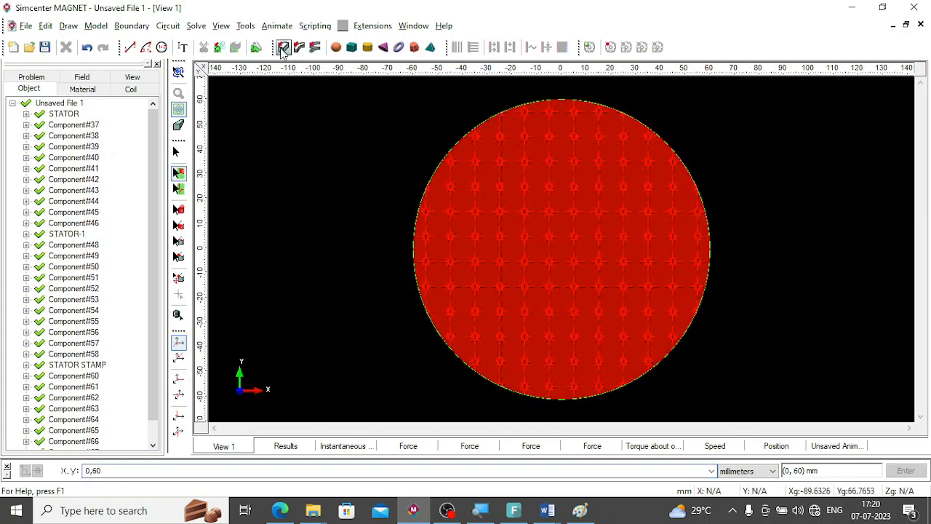
pyautogui.click(179, 397)
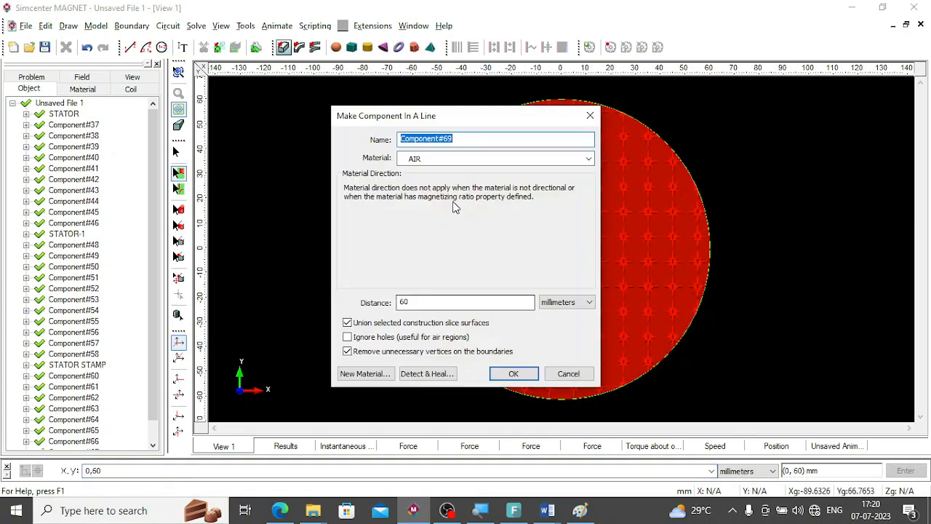
pyautogui.write('STATOR AIR')
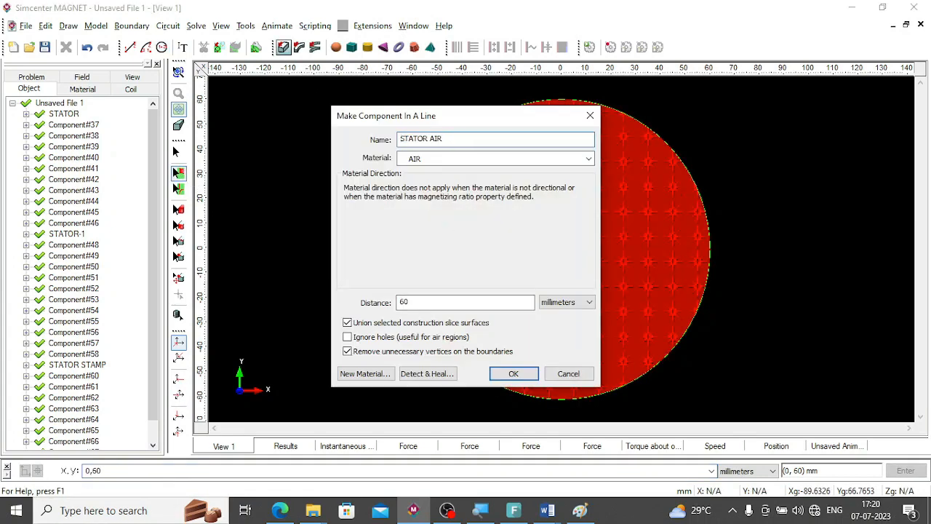
pyautogui.click(513, 374)
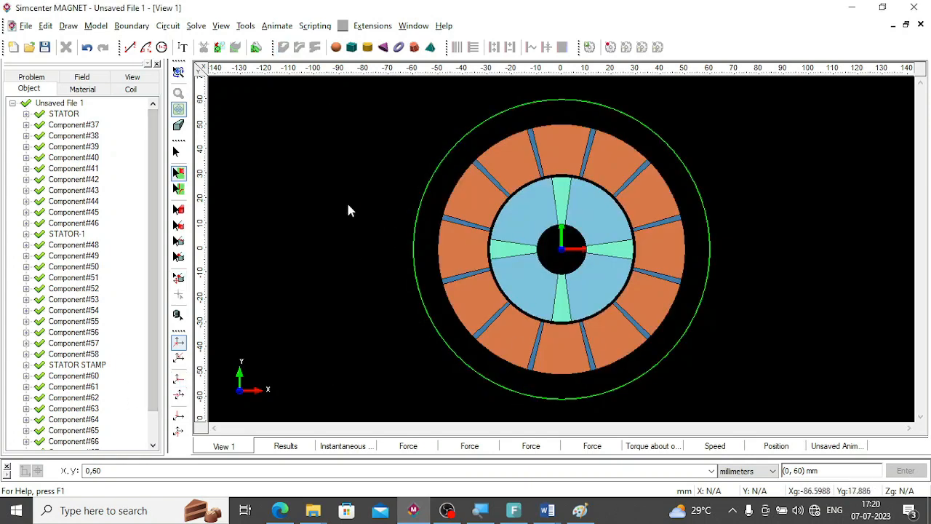
# Make a motion component from the rotor parts Component#60 through Component#67 together with AIR.
pyautogui.moveTo(154, 283); pyautogui.dragTo(146, 407)
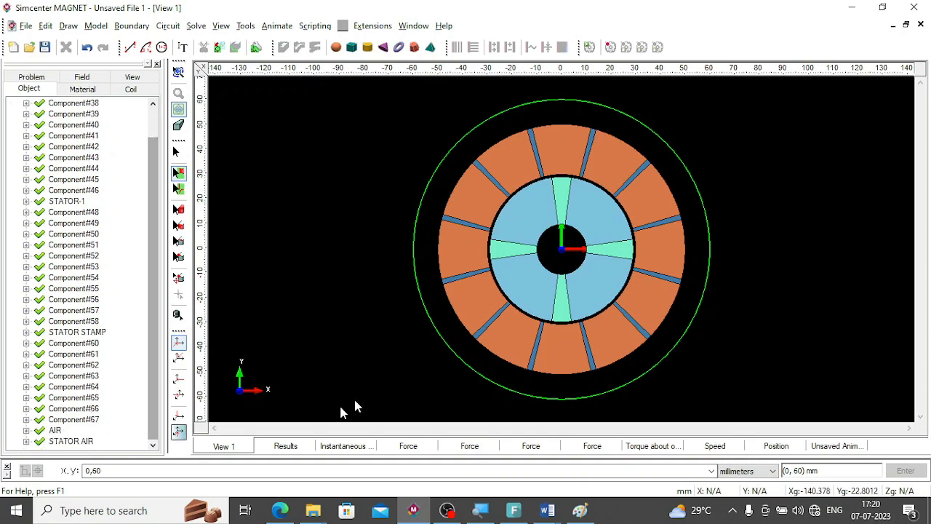
pyautogui.click(179, 72)
pyautogui.moveTo(330, 189); pyautogui.dragTo(311, 157)
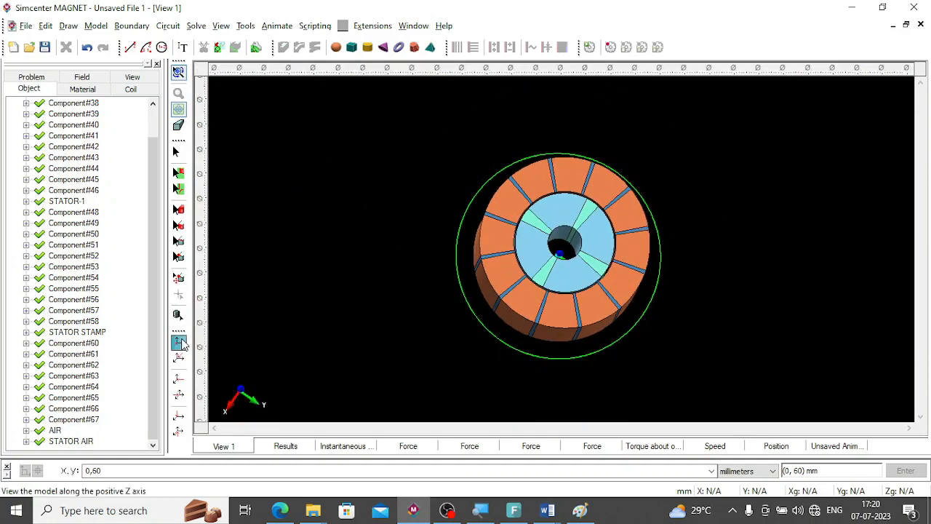
pyautogui.click(178, 341)
pyautogui.scroll(2, 586, 251)
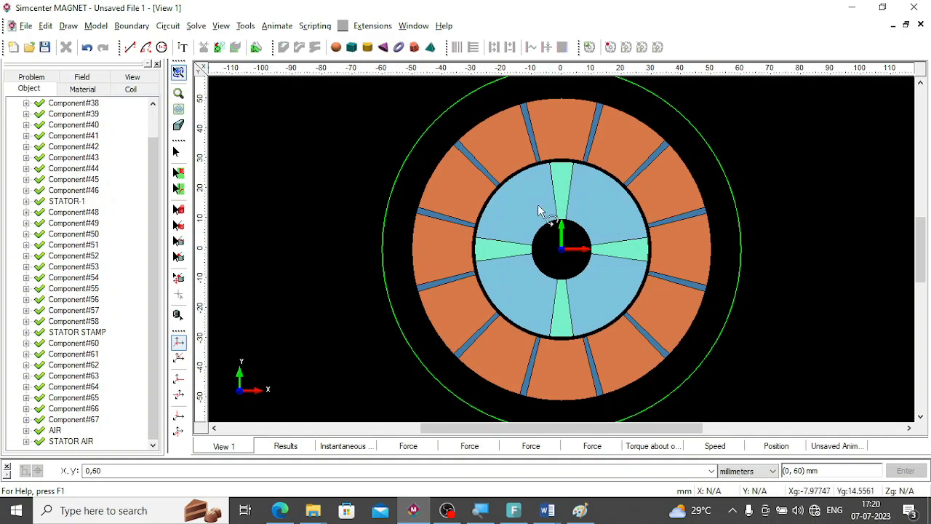
pyautogui.click(67, 212)
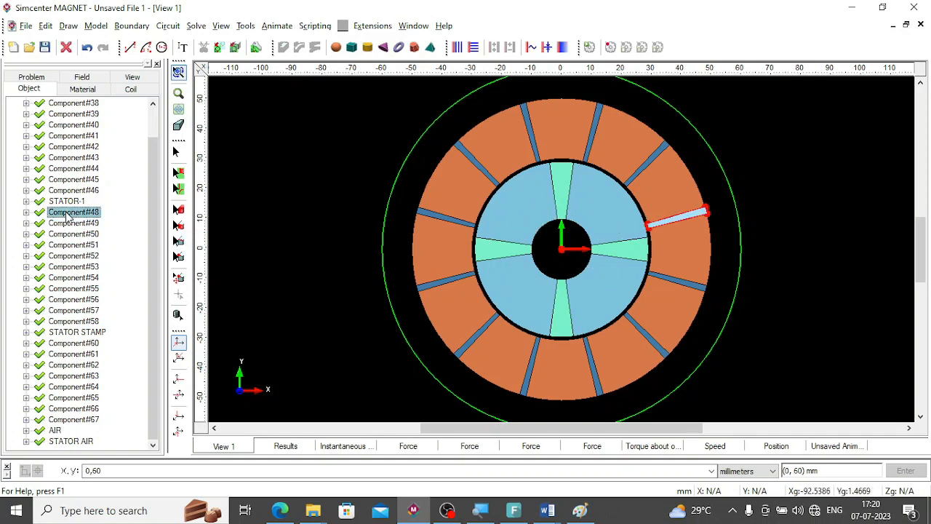
pyautogui.click(76, 344)
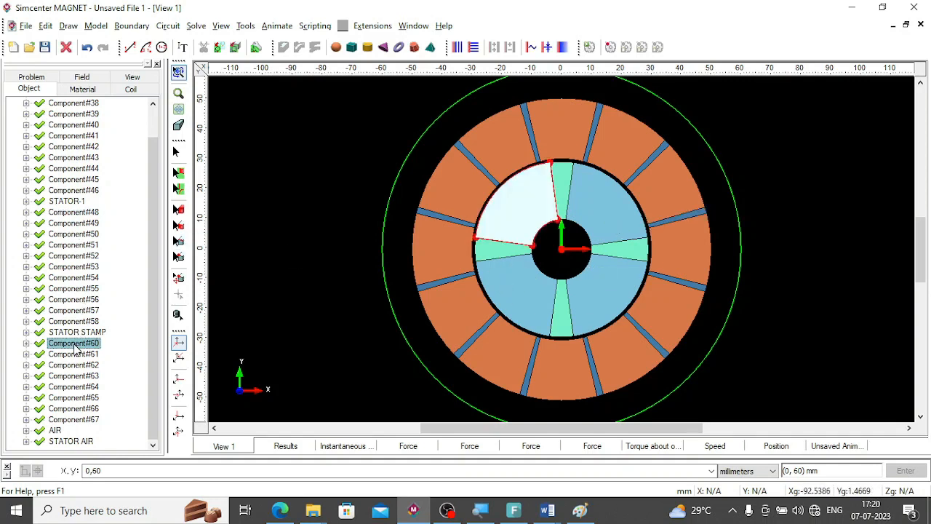
pyautogui.keyDown('shift'); pyautogui.click(55, 430); pyautogui.keyUp('shift')
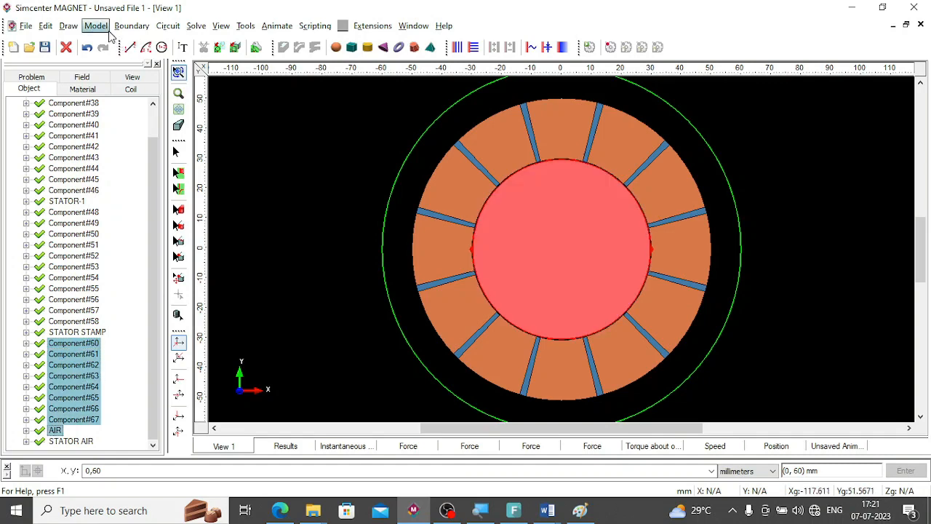
pyautogui.click(95, 26)
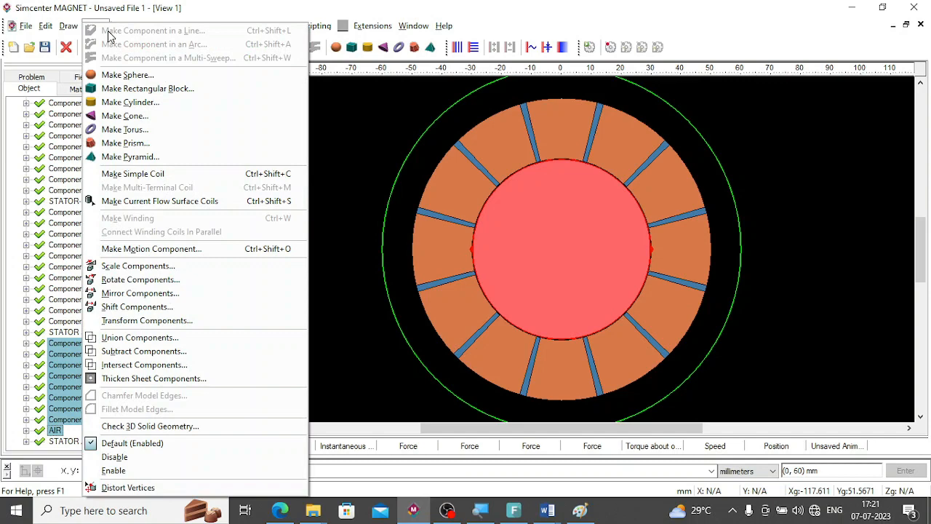
pyautogui.click(146, 248)
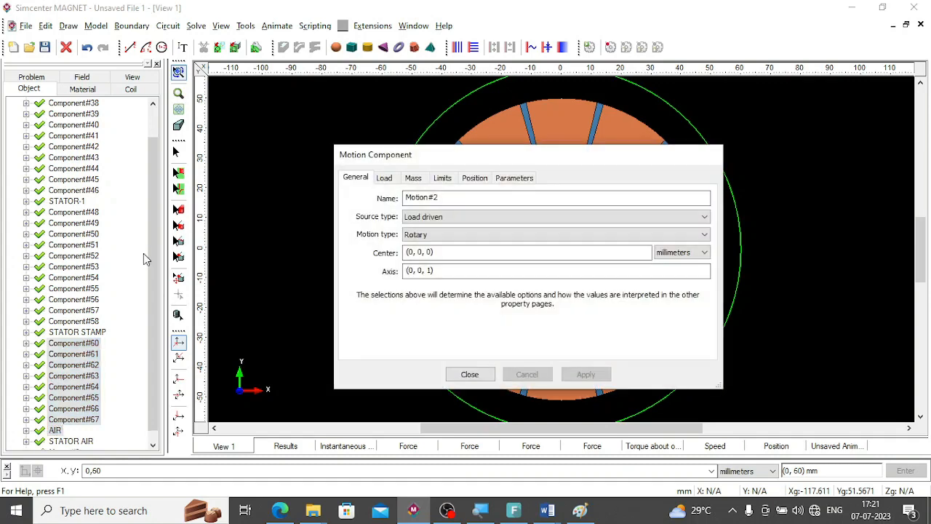
pyautogui.click(419, 217)
pyautogui.click(427, 237)
pyautogui.click(428, 218)
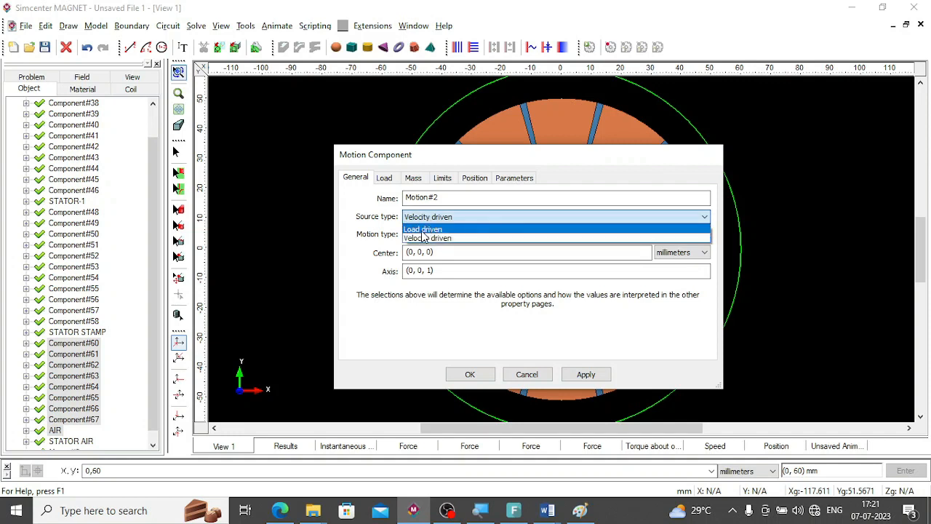
pyautogui.click(425, 231)
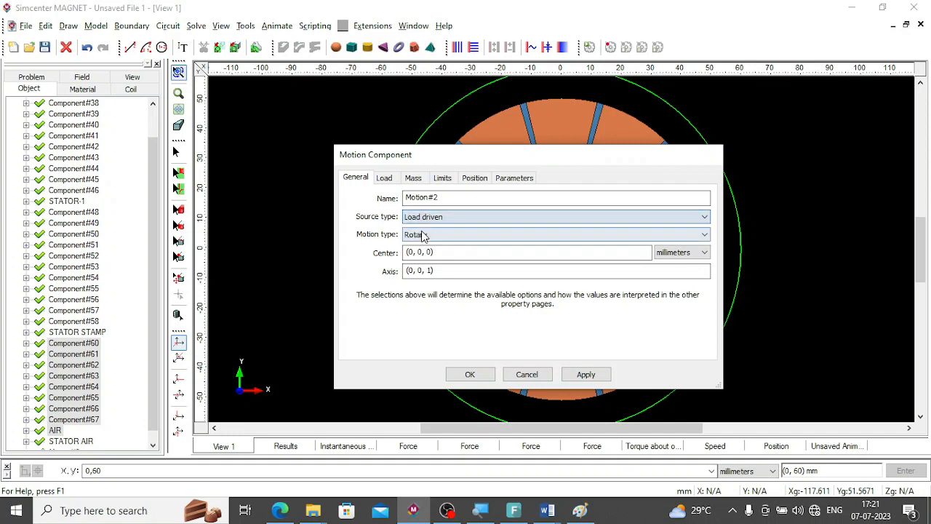
# Set the motion component's speed at startup to 20 degrees/second and apply the settings.
pyautogui.click(473, 178)
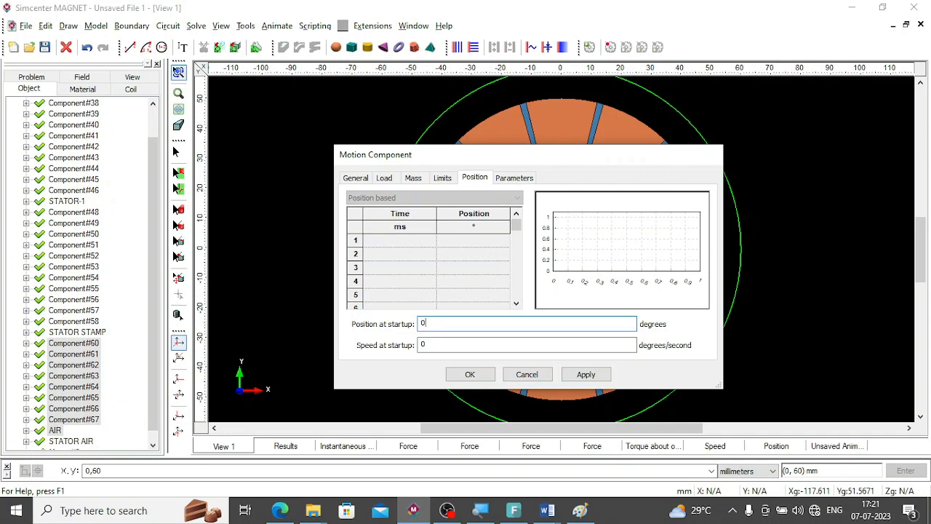
pyautogui.doubleClick(424, 344)
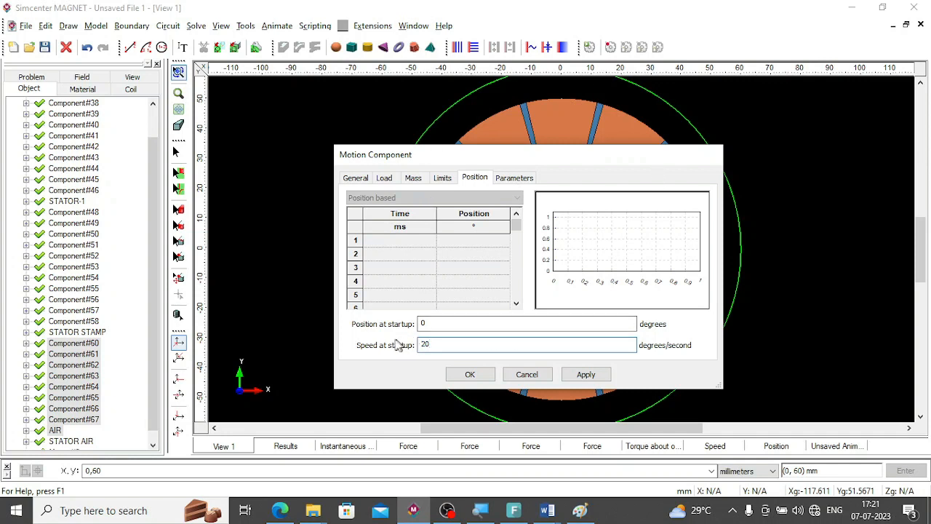
pyautogui.click(424, 323)
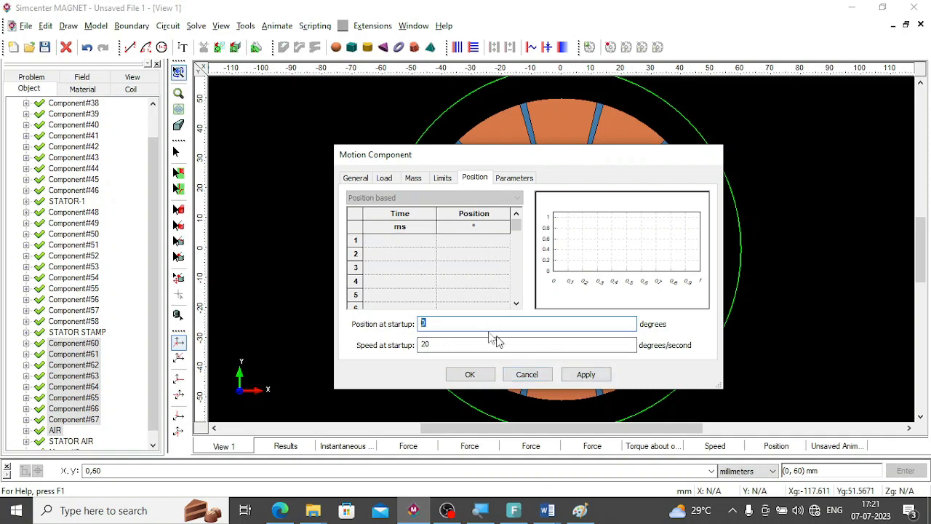
pyautogui.click(499, 179)
pyautogui.click(414, 178)
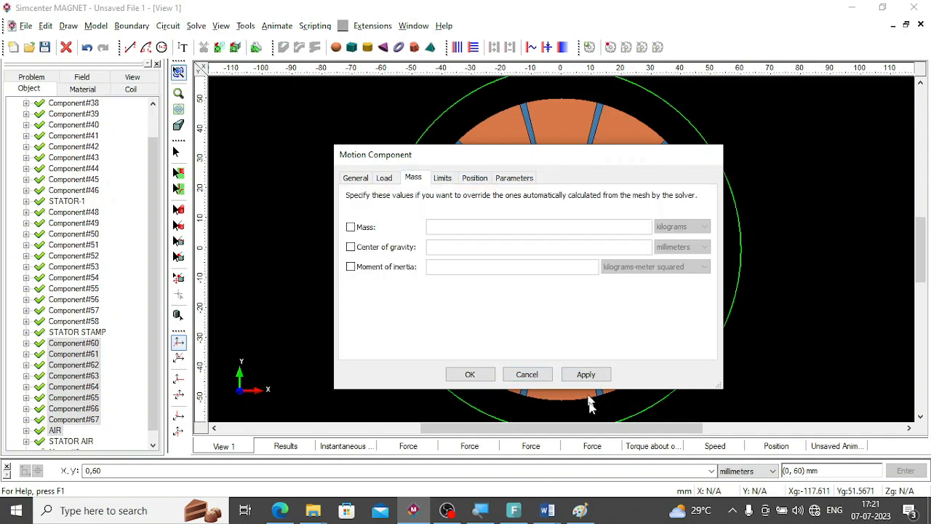
pyautogui.click(589, 375)
# Close the motion component's properties and select Motion#2 among the model's objects.
pyautogui.click(470, 375)
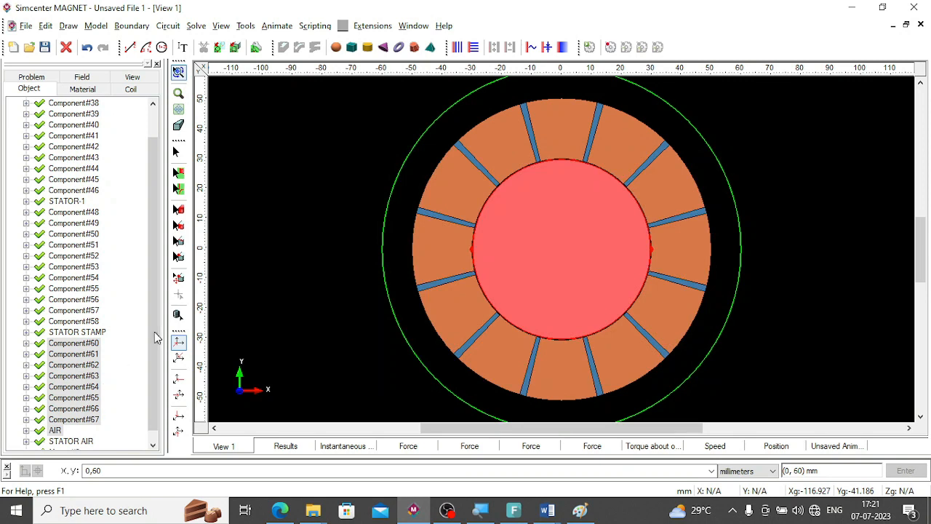
pyautogui.scroll(-1, 149, 340)
pyautogui.click(64, 443)
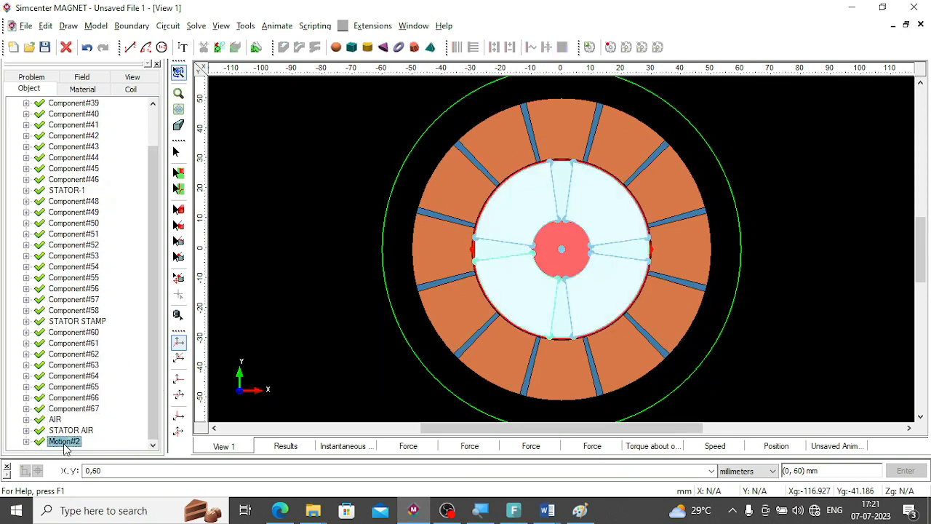
# Configure the transient options with a fixed interval from 0 to 360 milliseconds in steps of 10 milliseconds.
pyautogui.click(197, 26)
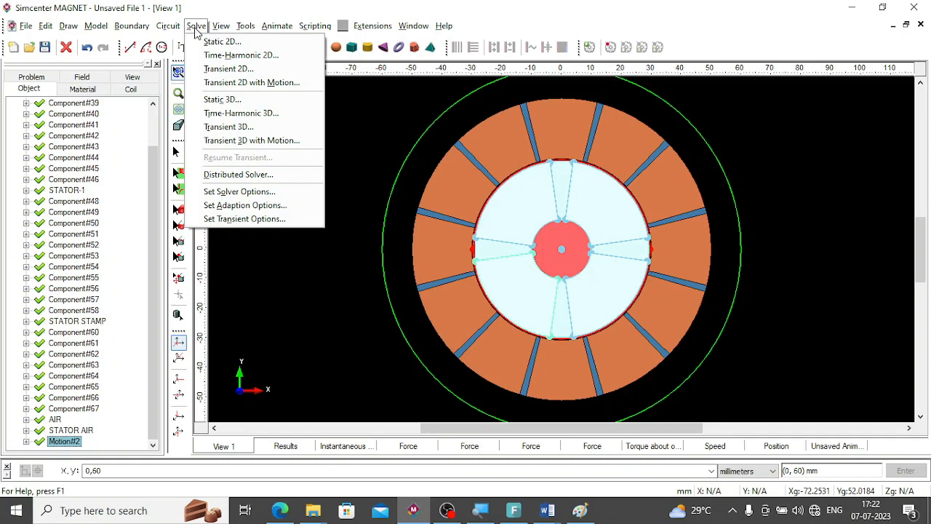
pyautogui.click(230, 221)
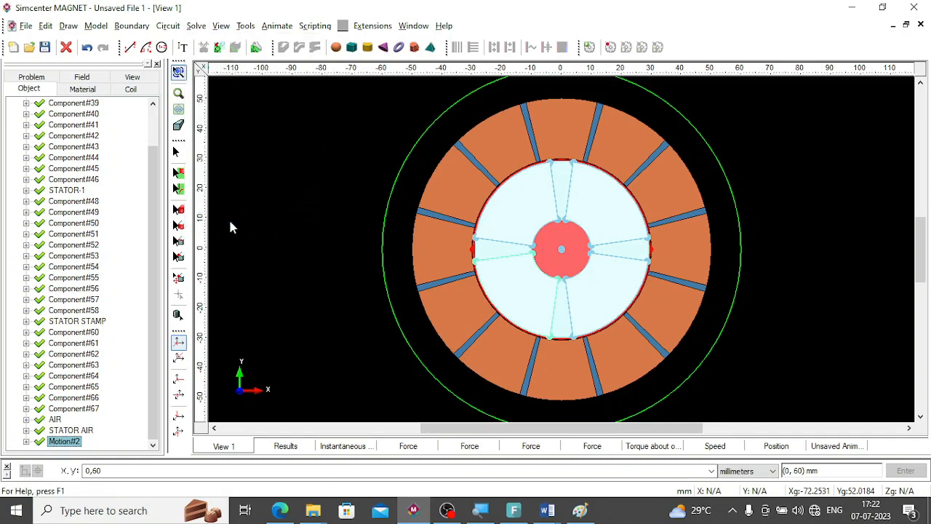
pyautogui.click(370, 181)
pyautogui.write('0')
pyautogui.click(363, 191)
pyautogui.write('36')
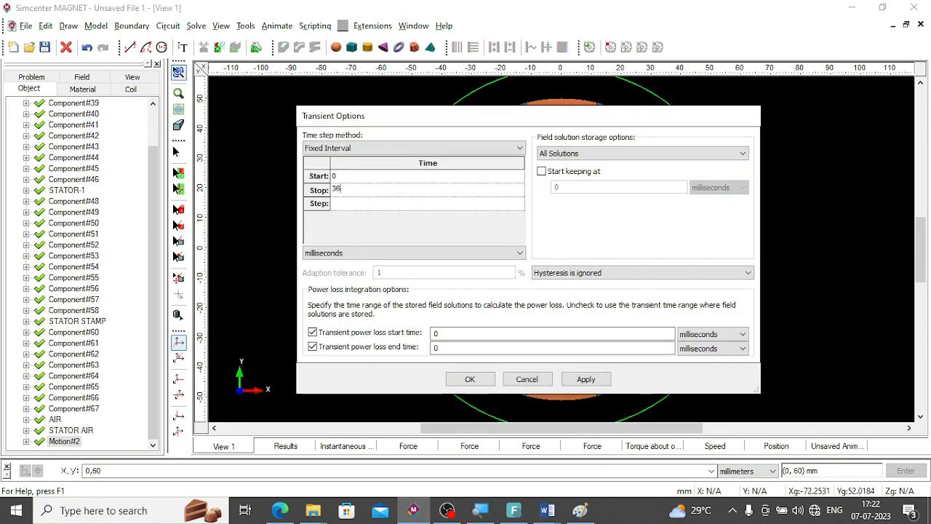
pyautogui.click(346, 206)
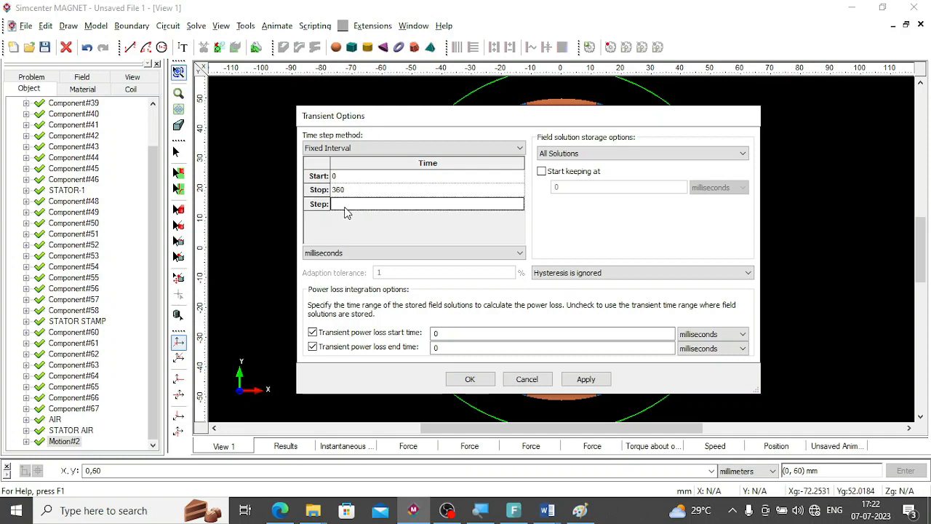
pyautogui.write('10')
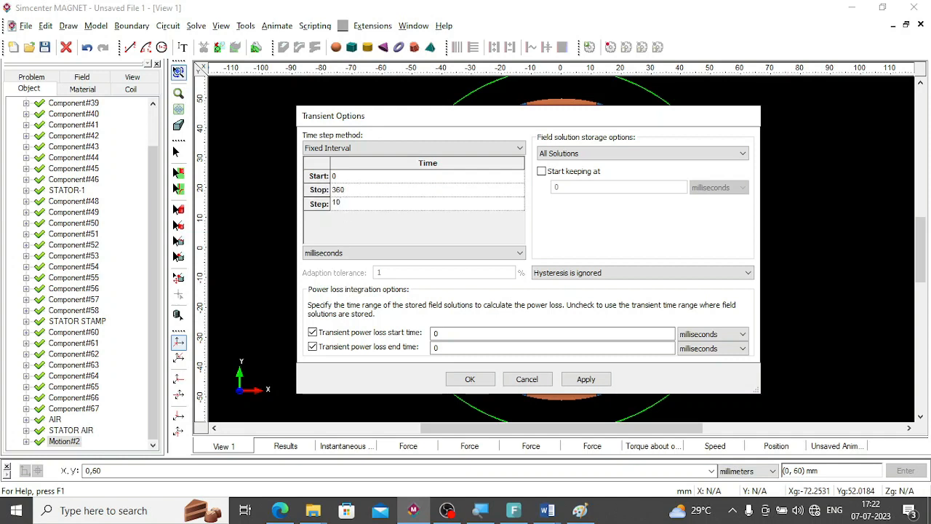
# Disable the transient power loss start time and end time, and apply the transient options.
pyautogui.click(313, 332)
pyautogui.click(313, 346)
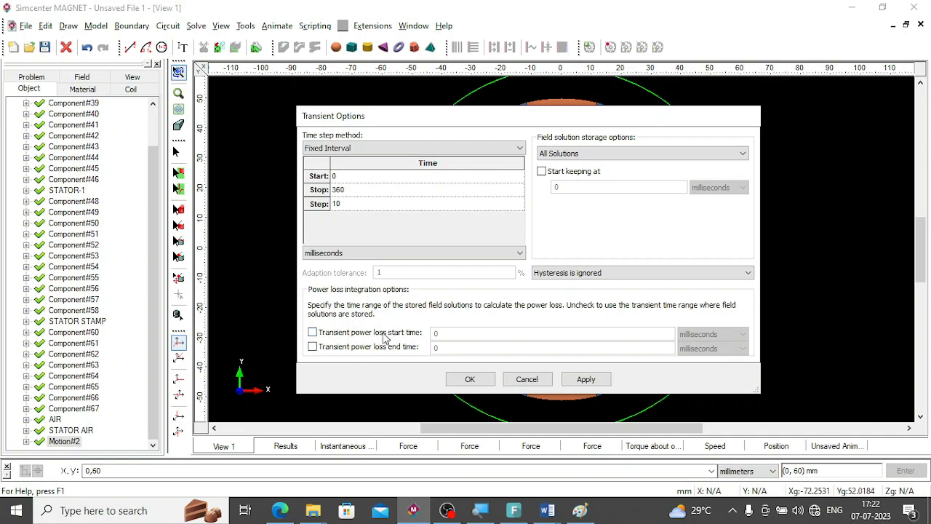
pyautogui.click(583, 381)
pyautogui.click(469, 380)
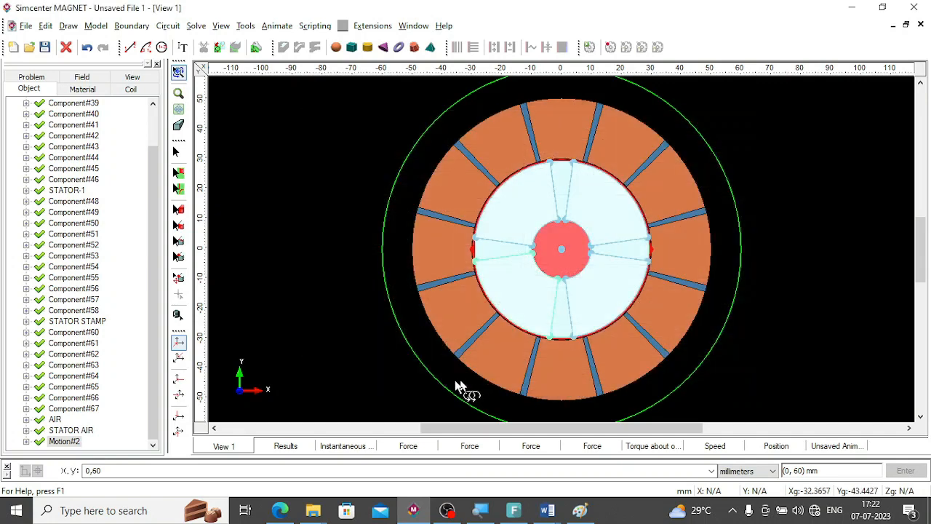
# Start the Transient 2D with Motion solver for the motor model.
pyautogui.click(195, 26)
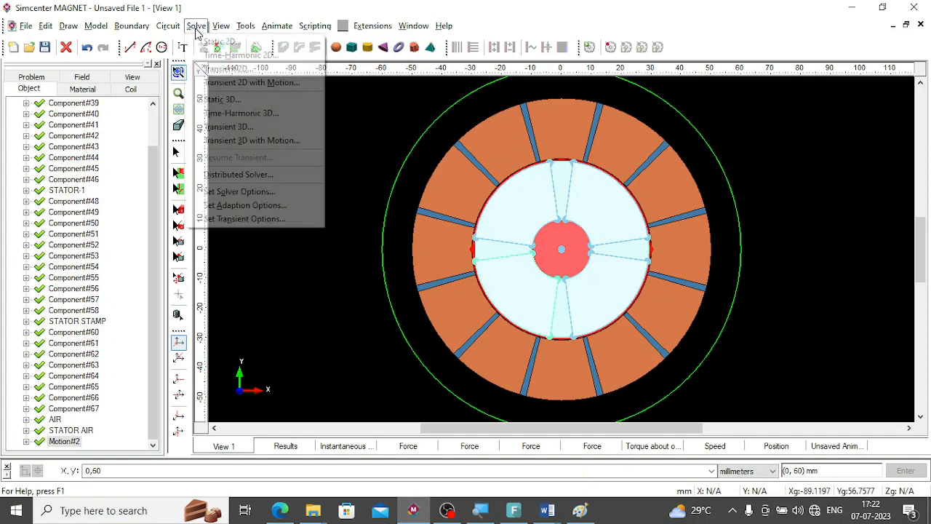
pyautogui.click(235, 83)
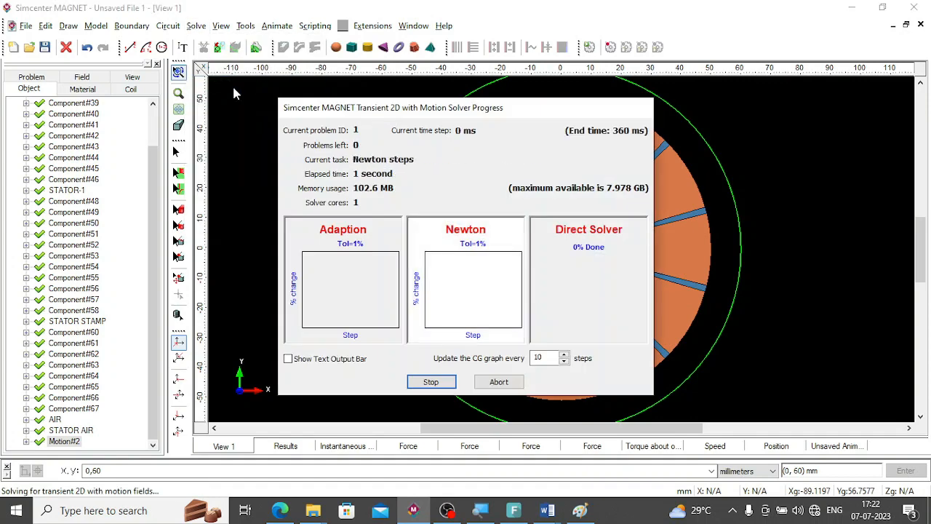
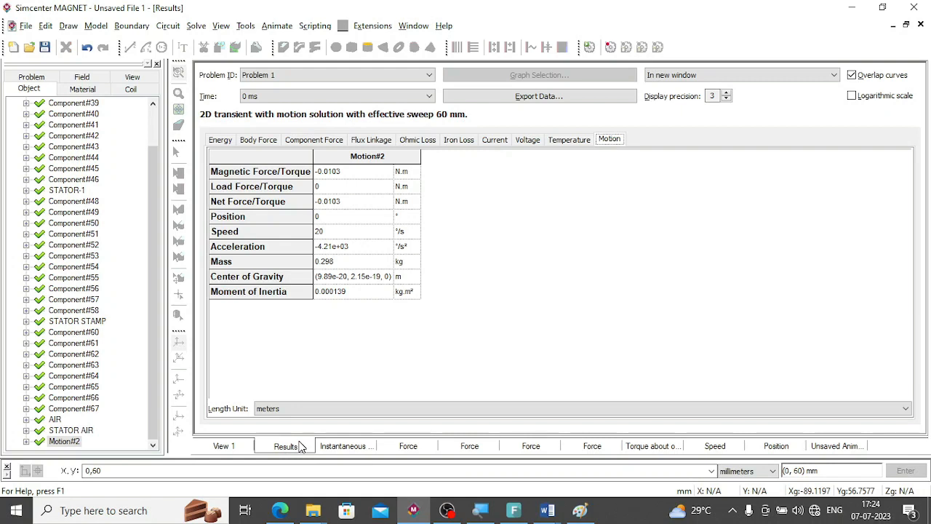
# Graph Motion#2's speed and its position over time, each in a new window.
pyautogui.click(325, 233)
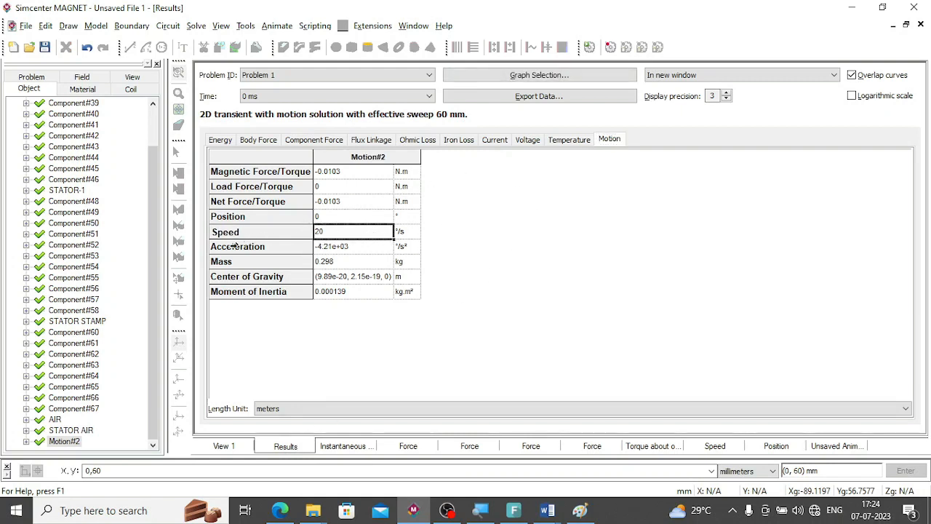
pyautogui.click(852, 77)
pyautogui.click(533, 77)
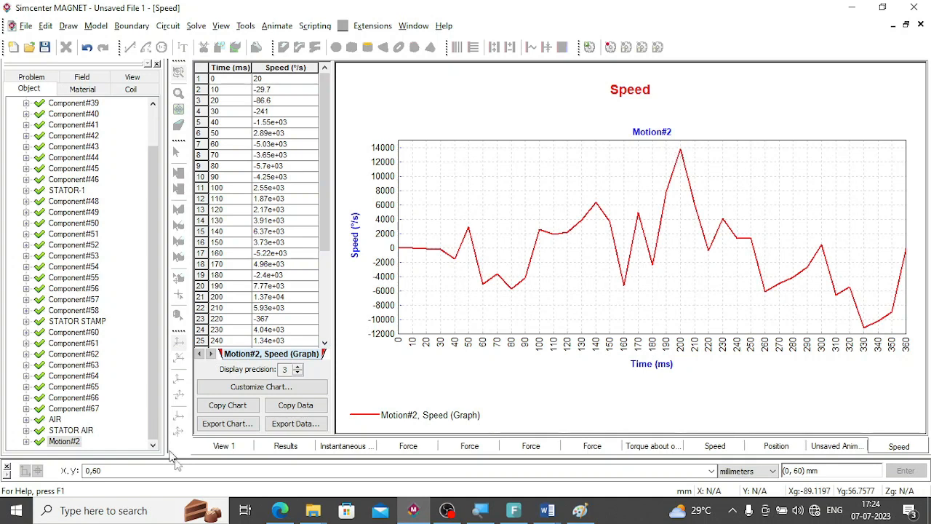
pyautogui.click(280, 445)
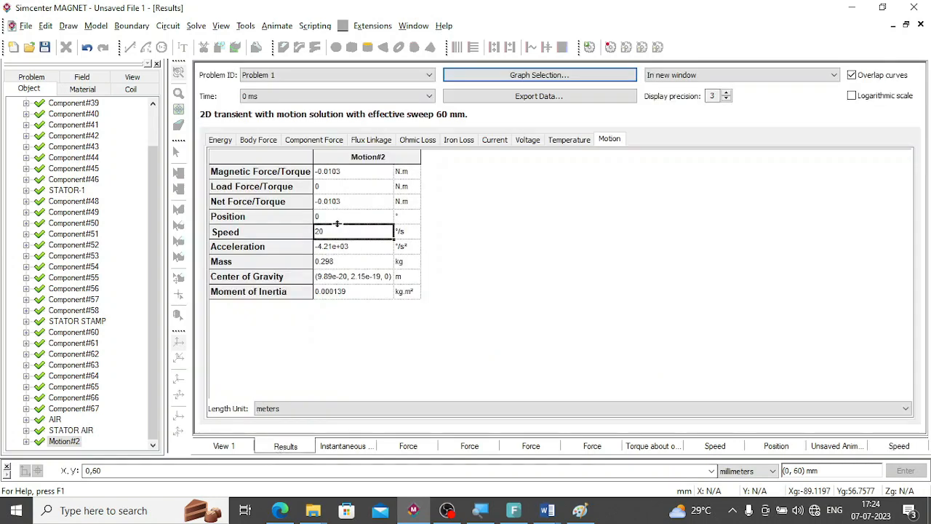
pyautogui.click(328, 219)
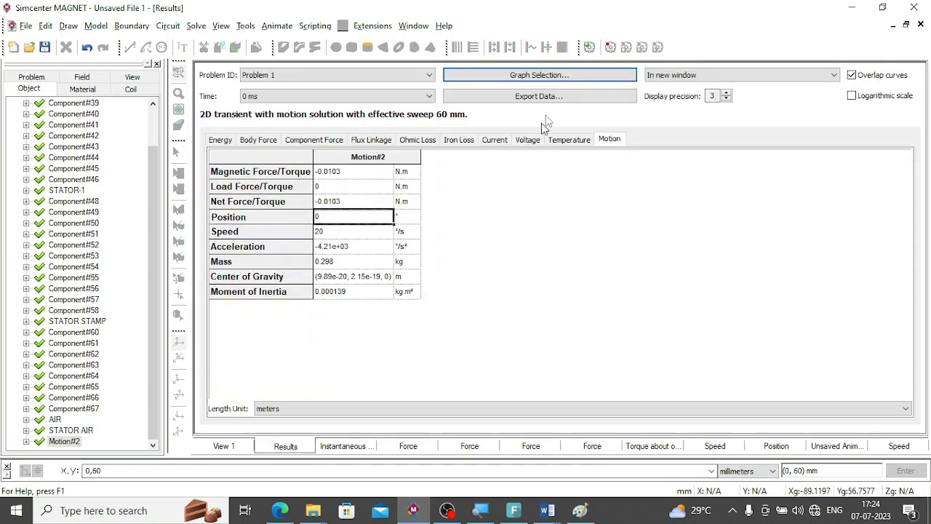
pyautogui.click(557, 76)
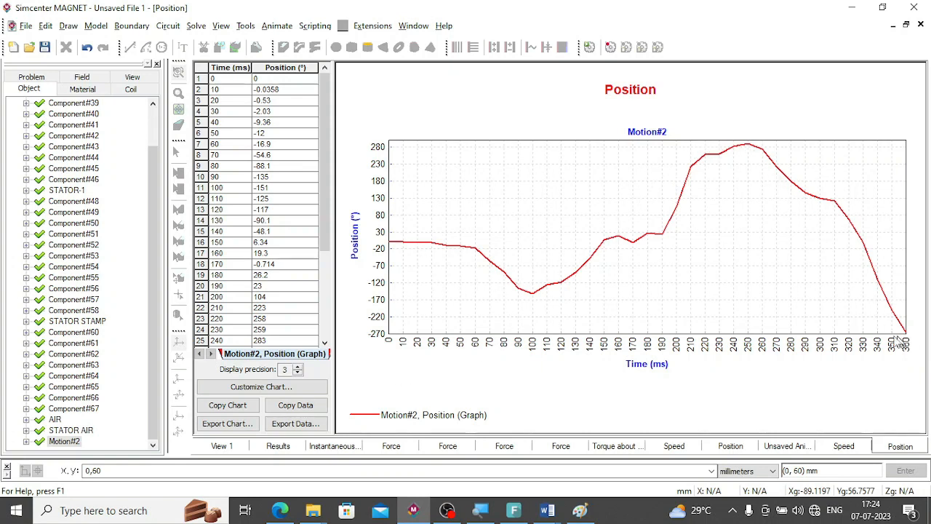
# Graph Motion#2's magnetic, load and net force/torque together over time in a new window.
pyautogui.click(278, 446)
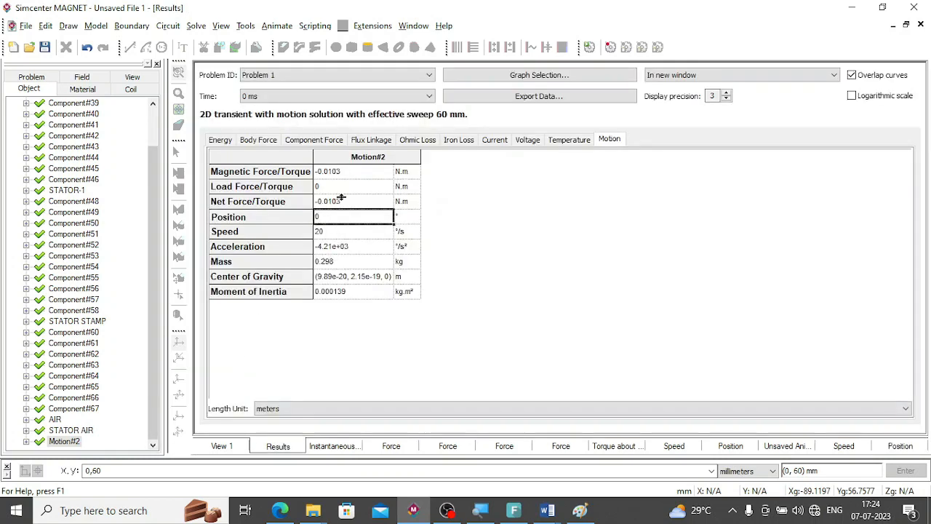
pyautogui.moveTo(346, 178); pyautogui.dragTo(346, 211)
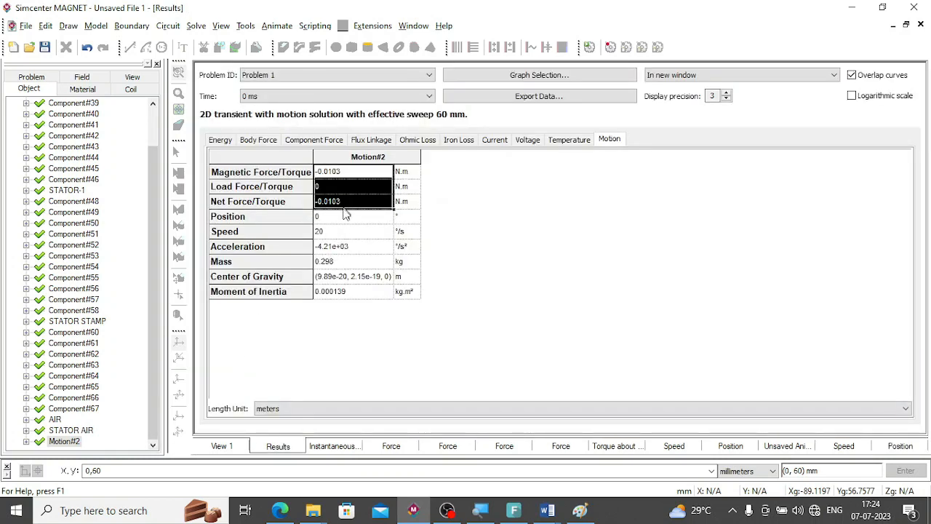
pyautogui.click(553, 77)
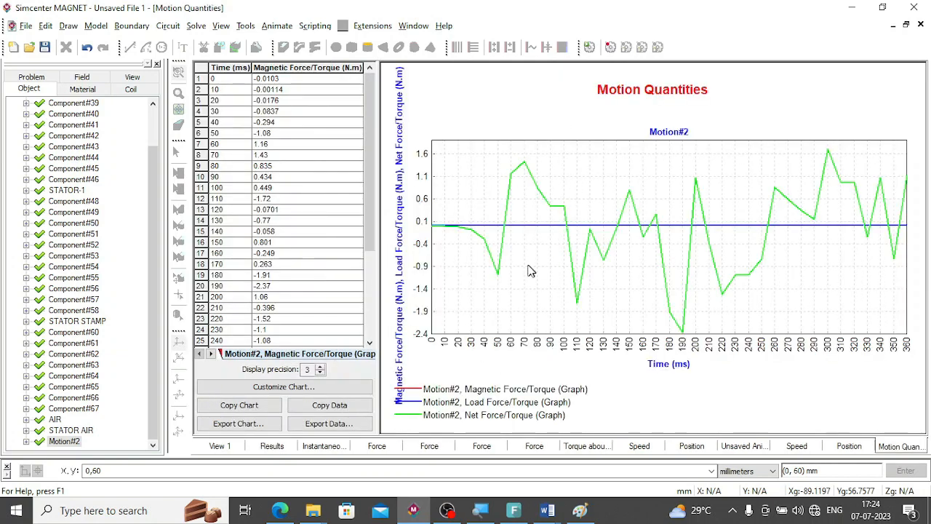
# Graph the instantaneous magnetic energy and co-energy over time in a new window.
pyautogui.click(271, 446)
pyautogui.click(221, 141)
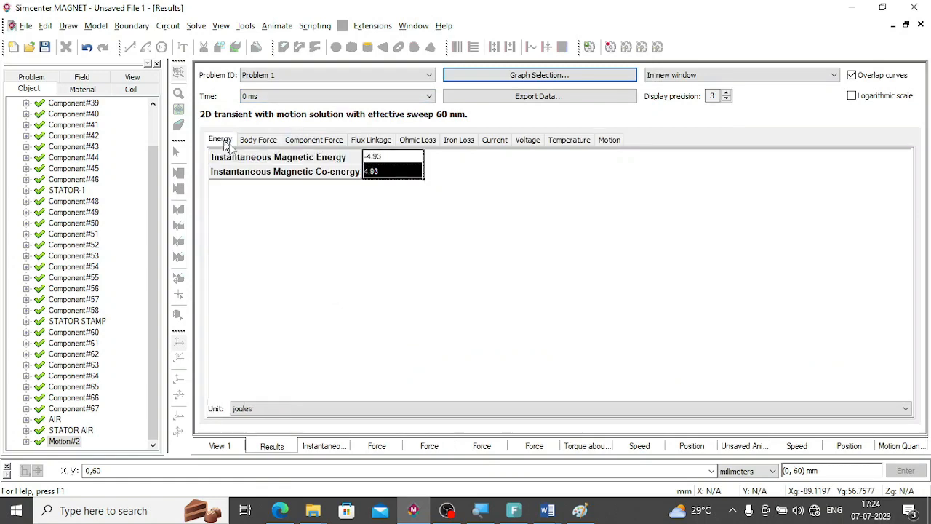
pyautogui.click(515, 76)
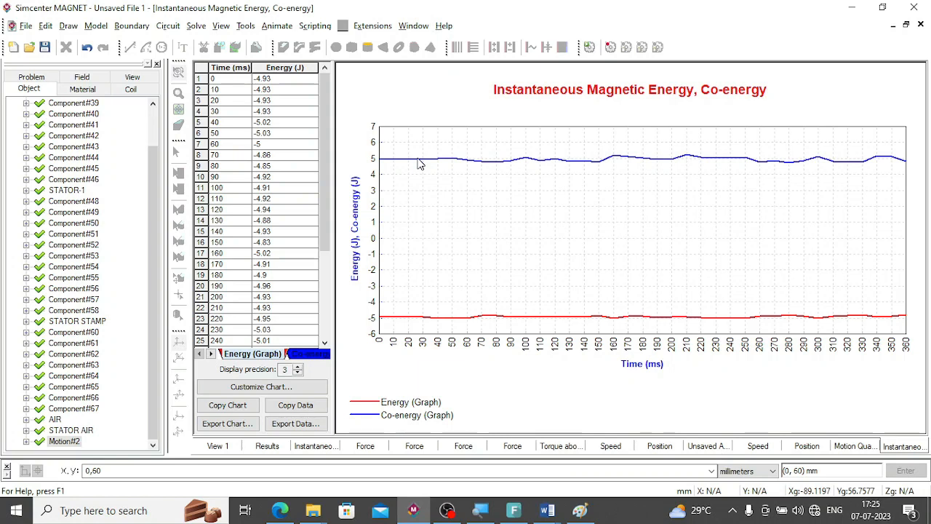
# Graph the X and Y body force components of body 1 over time in a new window.
pyautogui.click(266, 446)
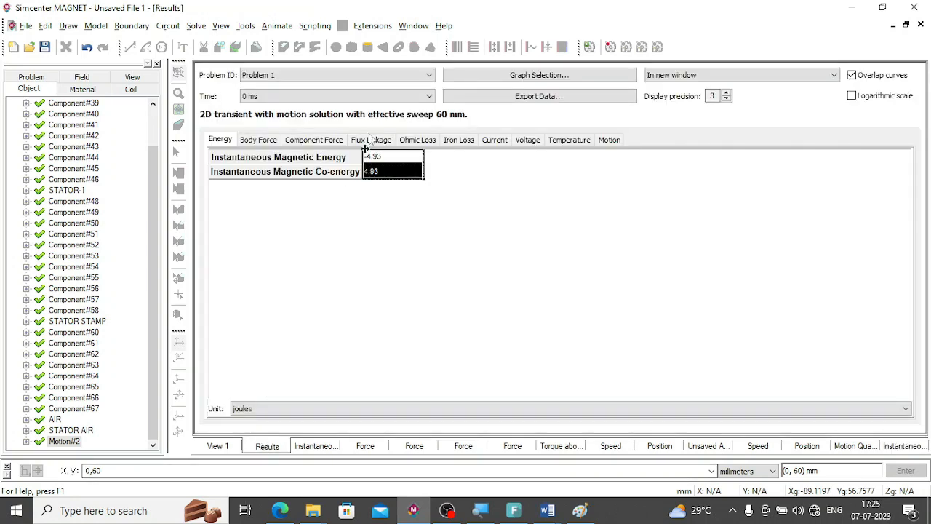
pyautogui.click(256, 141)
pyautogui.click(383, 141)
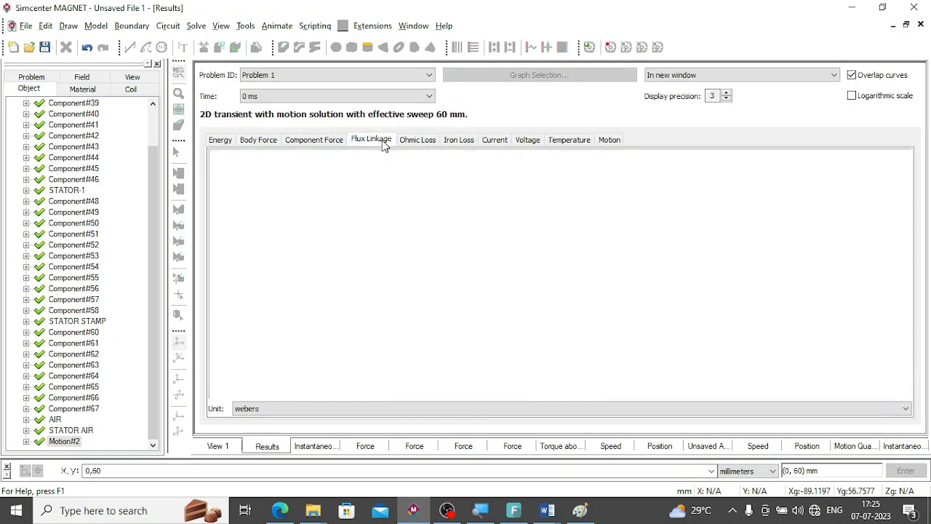
pyautogui.click(245, 143)
pyautogui.moveTo(477, 251); pyautogui.dragTo(571, 256)
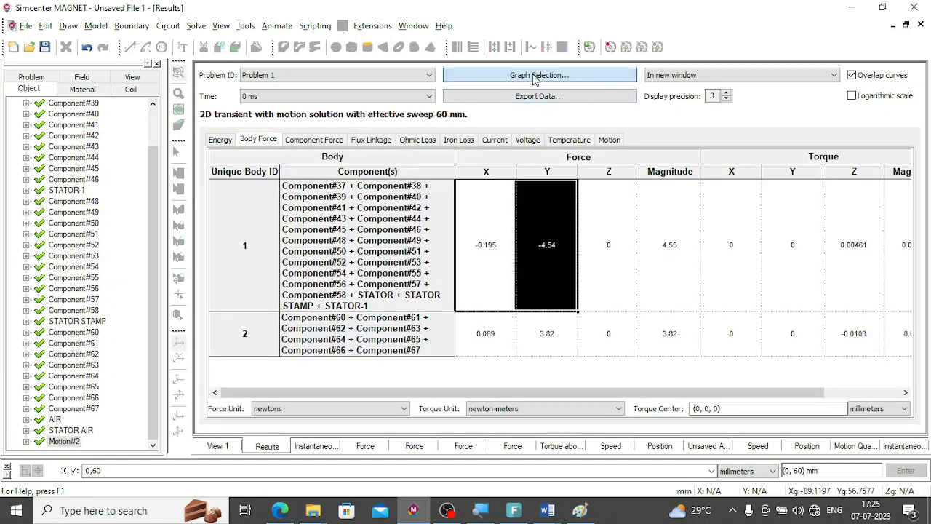
pyautogui.click(535, 76)
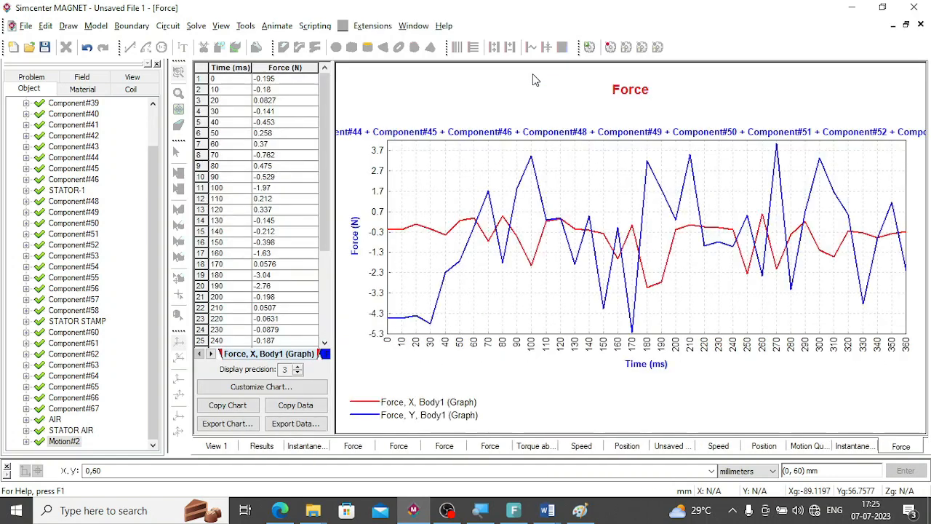
# Graph the torque magnitude of body 1 about the origin over time.
pyautogui.click(262, 446)
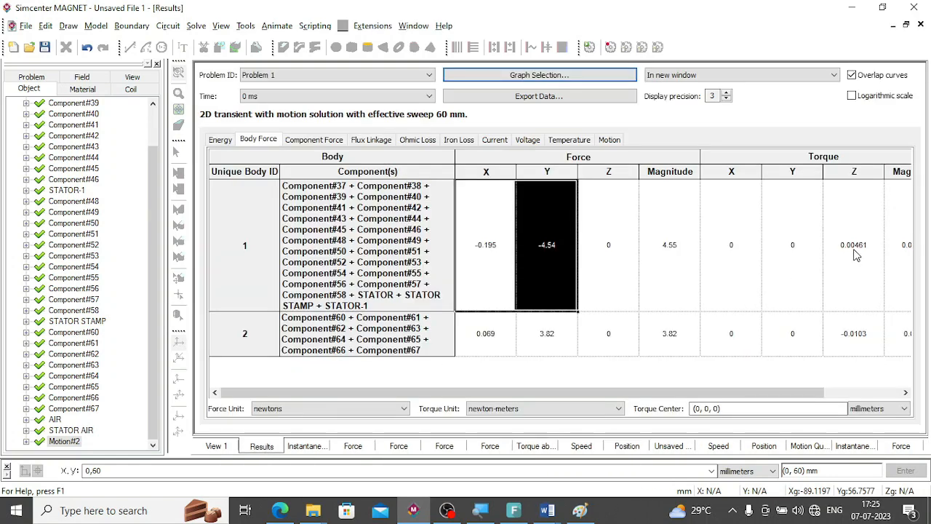
pyautogui.click(894, 245)
pyautogui.click(513, 76)
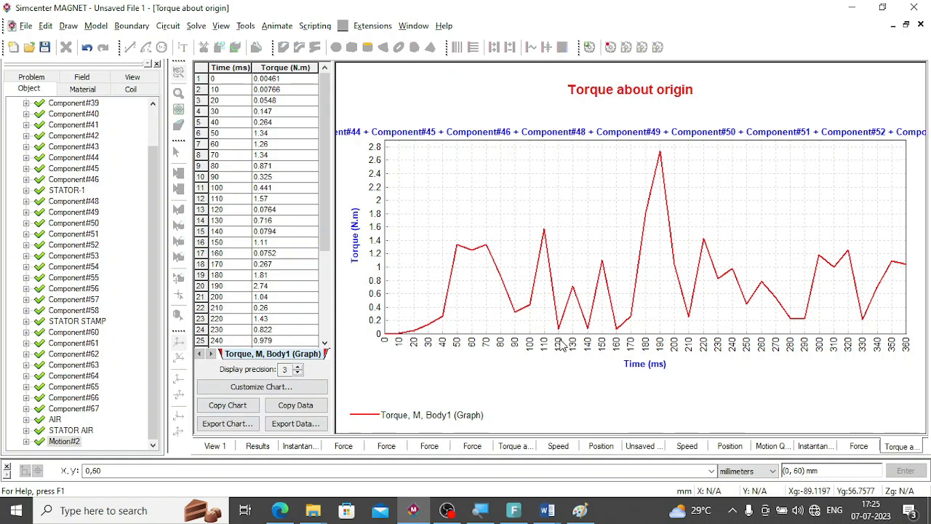
# Check the flux linkage results, and return to the motor model's View 1 in Solid Model display.
pyautogui.click(255, 447)
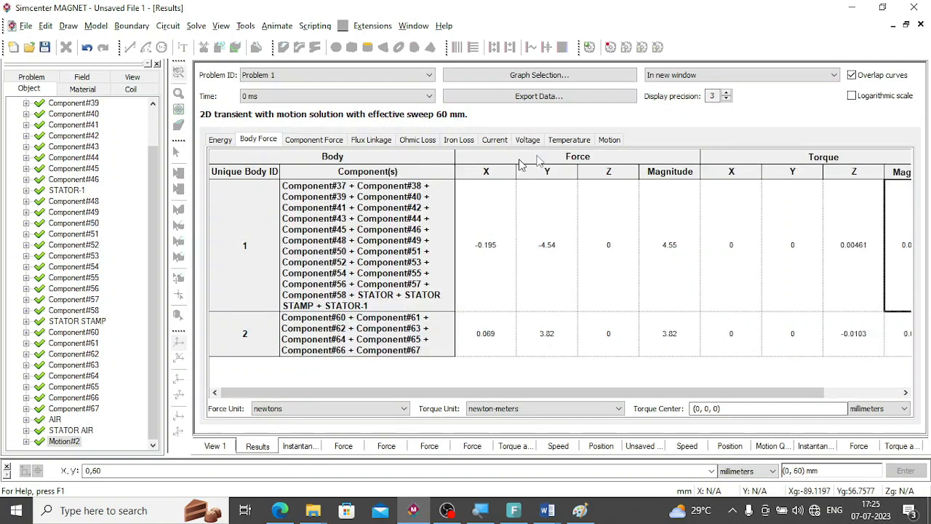
pyautogui.click(371, 141)
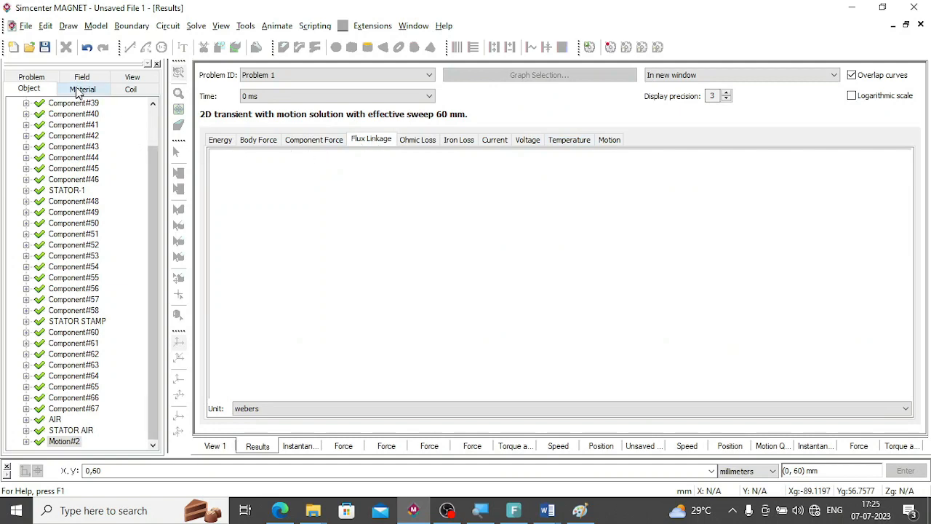
pyautogui.click(213, 447)
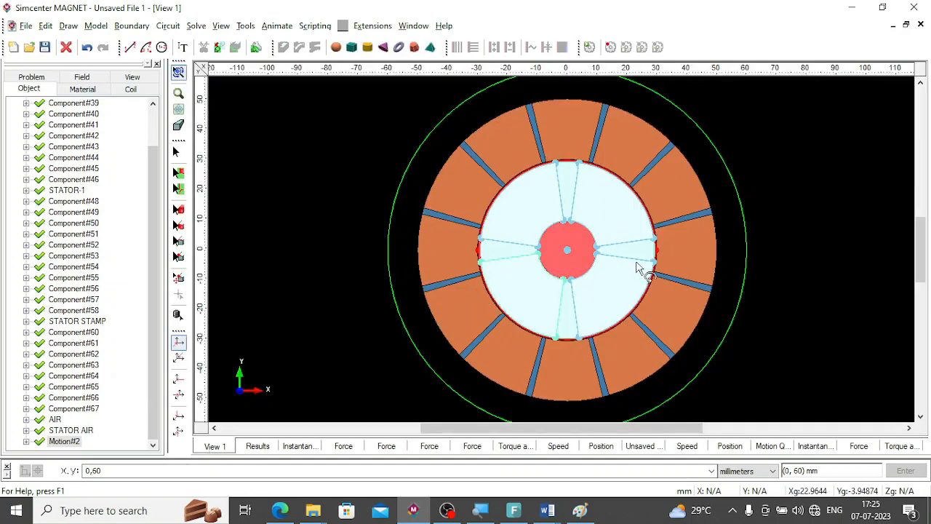
pyautogui.rightClick(820, 254)
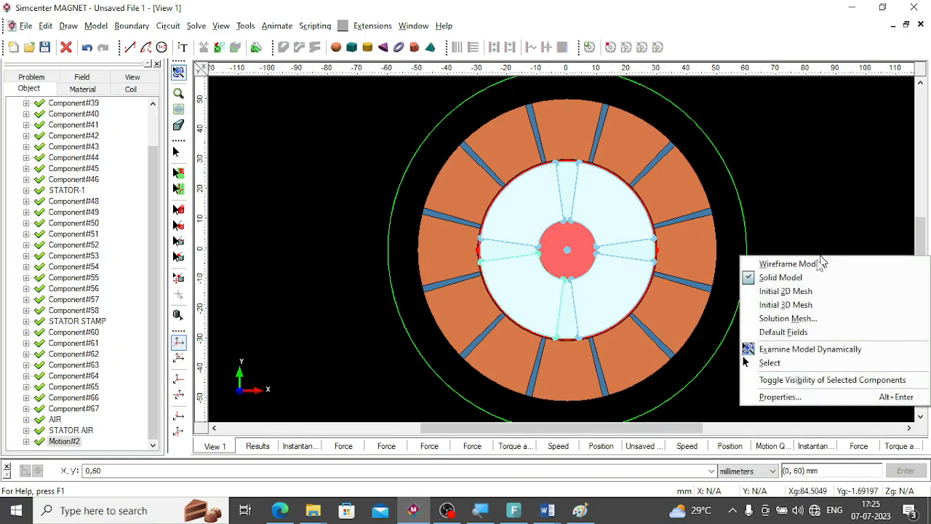
pyautogui.click(785, 277)
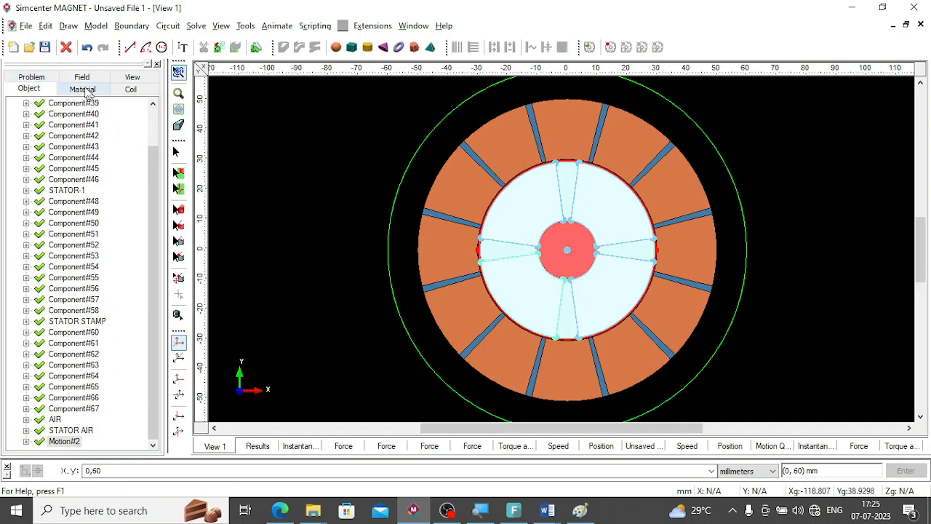
# Display the flux function contours with the |B| smoothed shaded plot on the motor model at time 0.
pyautogui.click(76, 80)
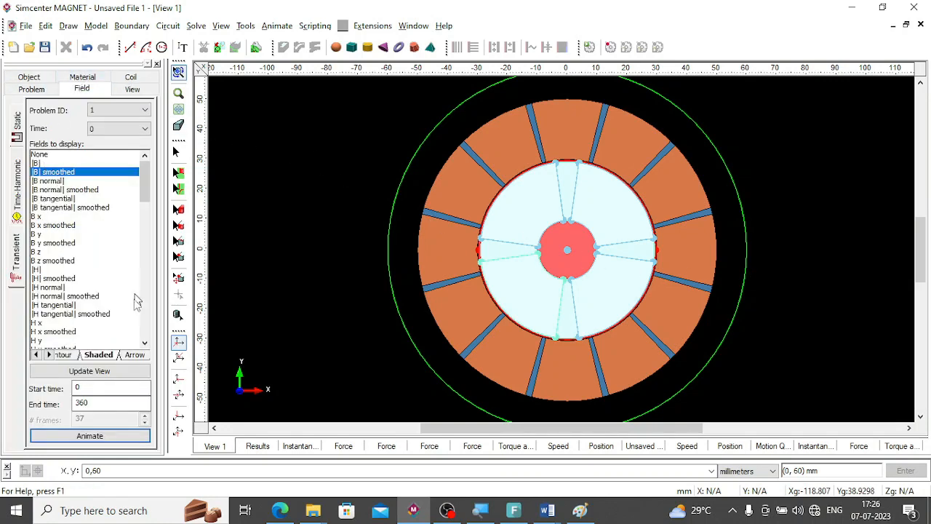
pyautogui.click(36, 354)
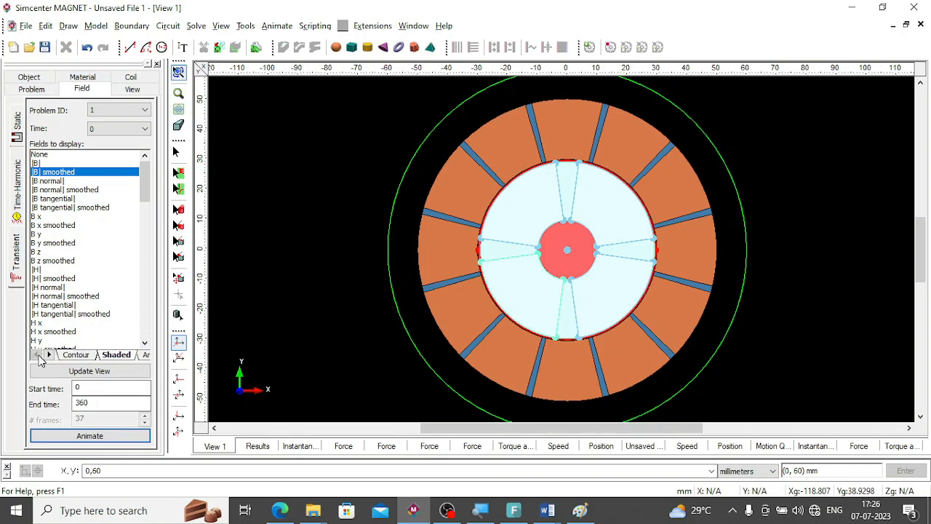
pyautogui.click(80, 355)
pyautogui.click(49, 354)
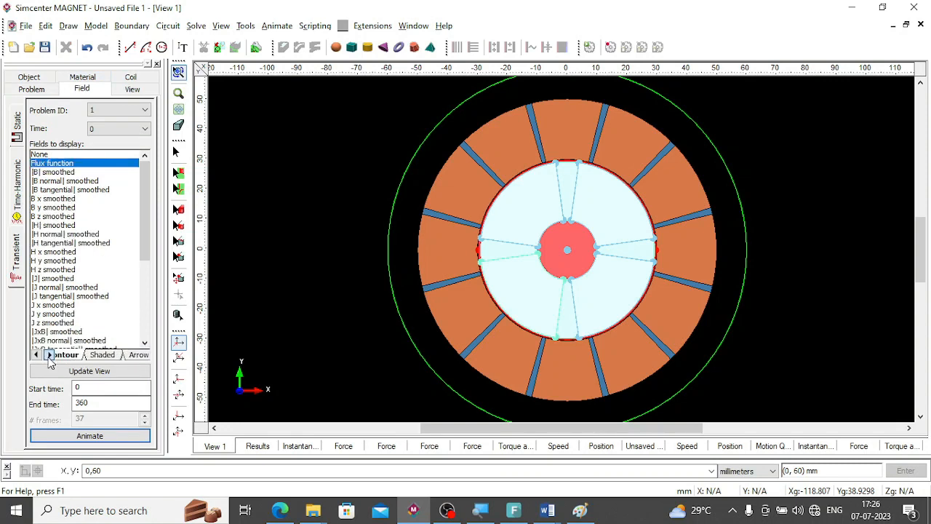
pyautogui.click(102, 355)
pyautogui.click(139, 355)
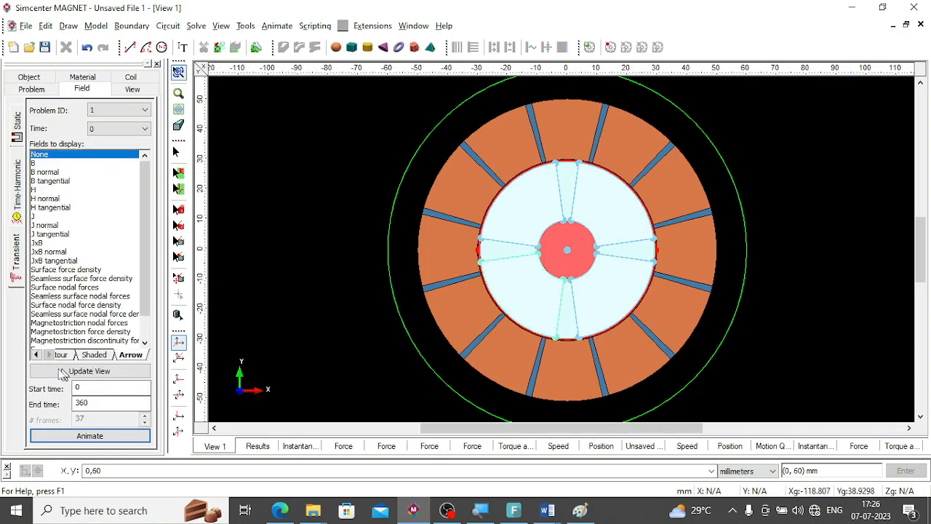
pyautogui.click(35, 355)
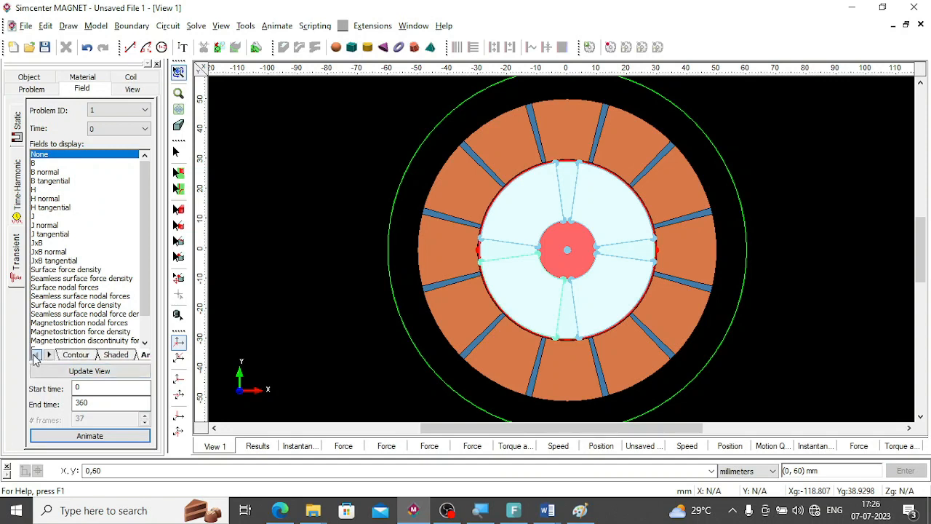
pyautogui.click(77, 356)
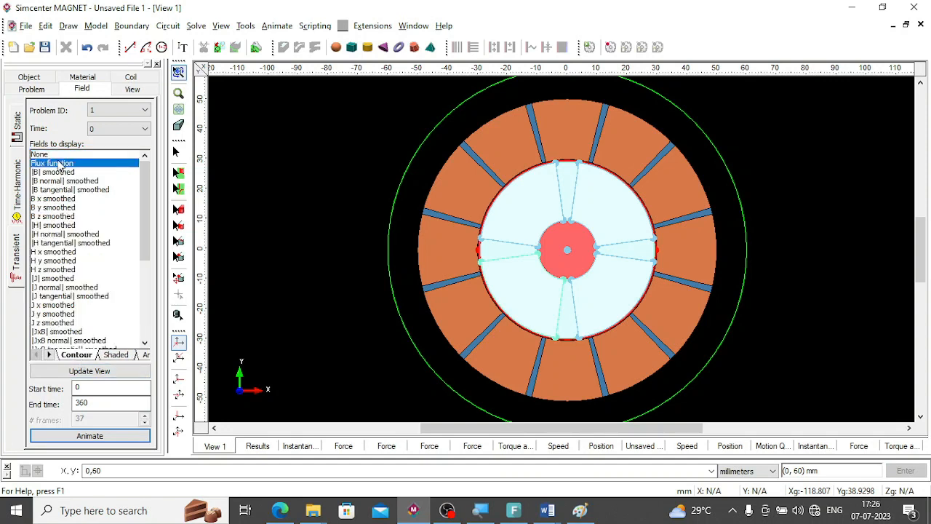
pyautogui.click(108, 370)
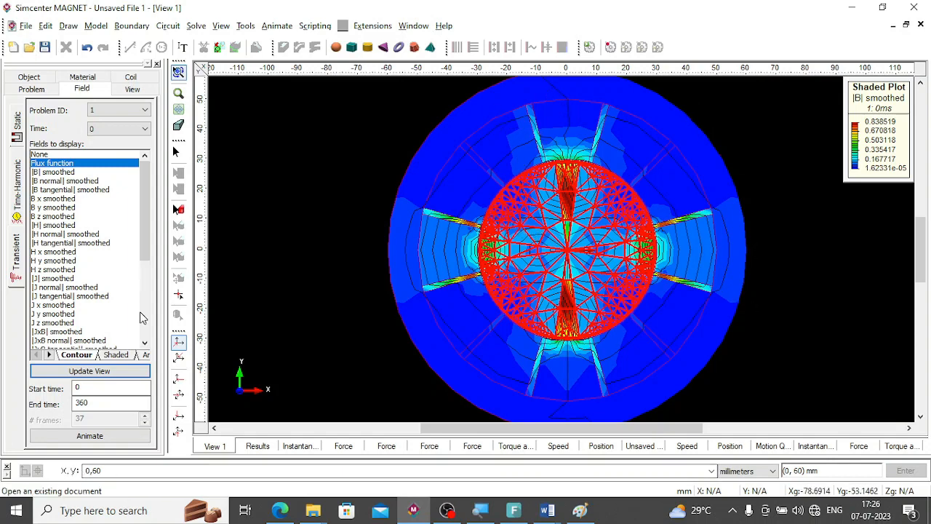
# Hide AIR, STATOR AIR and Motion#2 in the field plot by toggling their visibility.
pyautogui.click(34, 80)
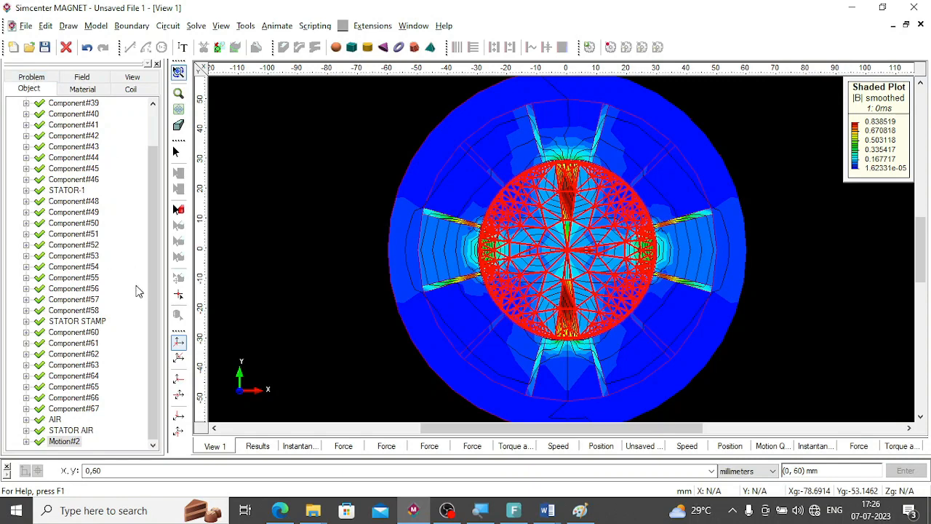
pyautogui.click(58, 420)
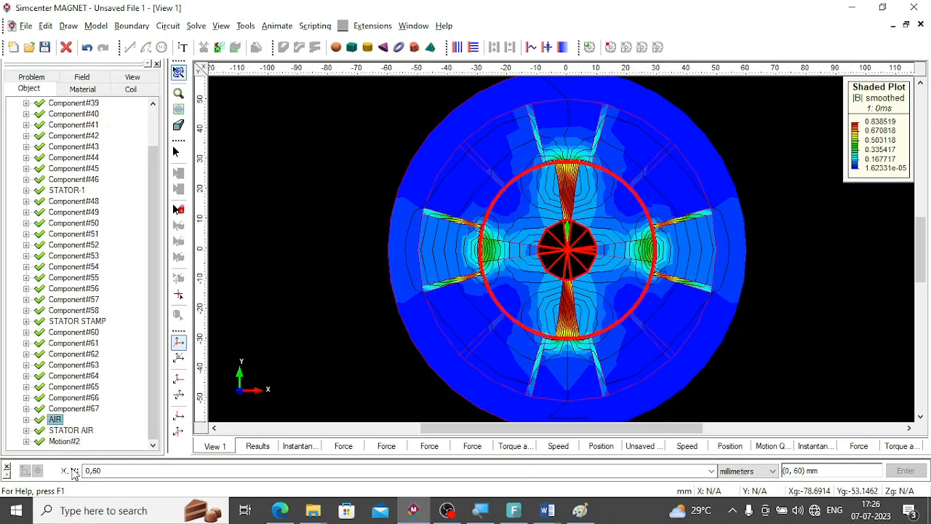
pyautogui.keyDown('shift'); pyautogui.click(65, 442); pyautogui.keyUp('shift')
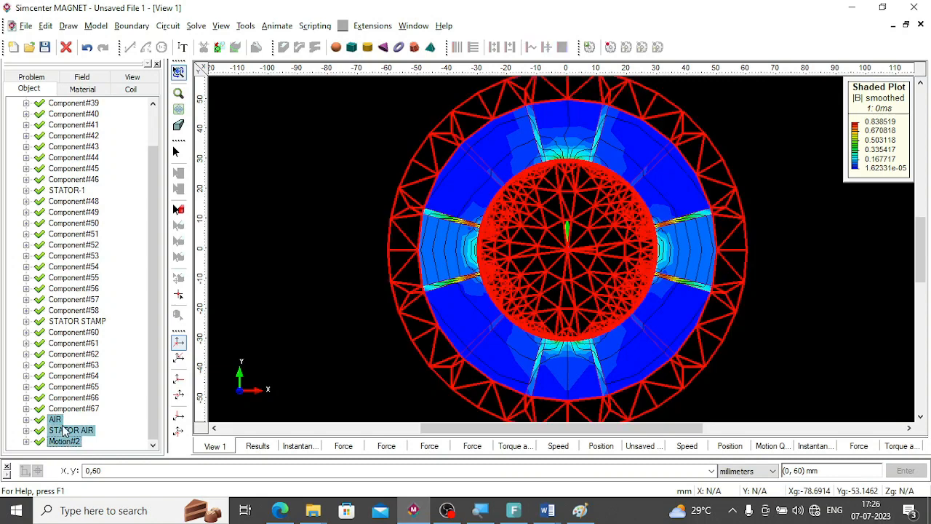
pyautogui.rightClick(64, 430)
pyautogui.click(77, 433)
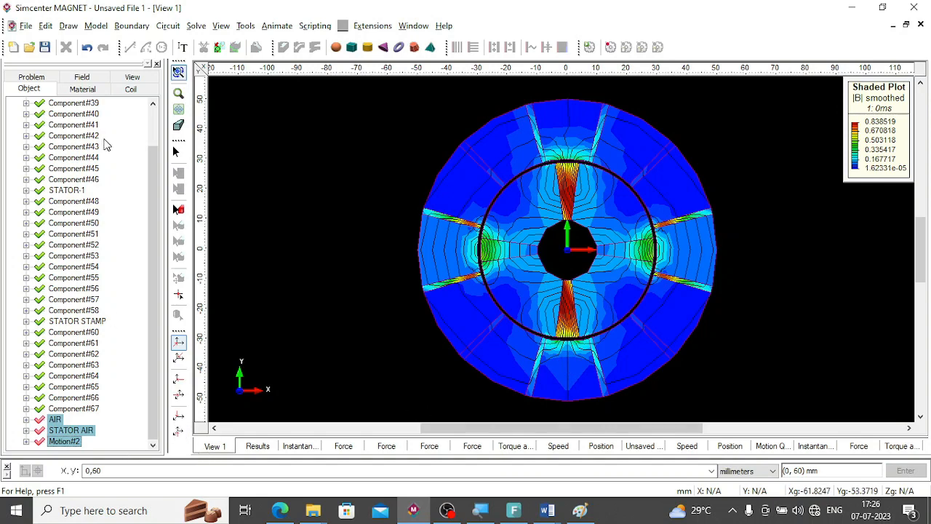
# Remove the shaded plot from the motor's field display, leaving only the flux function contours at time 0.
pyautogui.click(31, 79)
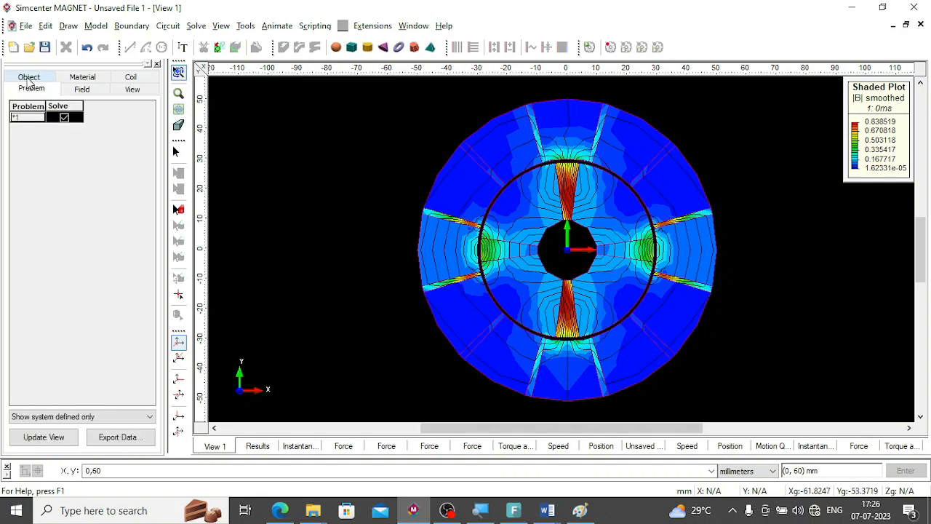
pyautogui.click(81, 79)
pyautogui.click(103, 80)
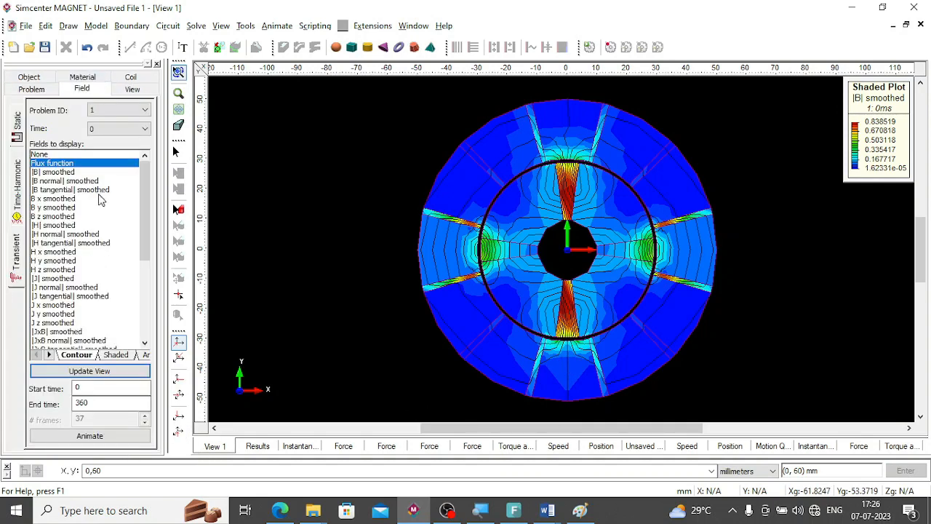
pyautogui.click(118, 356)
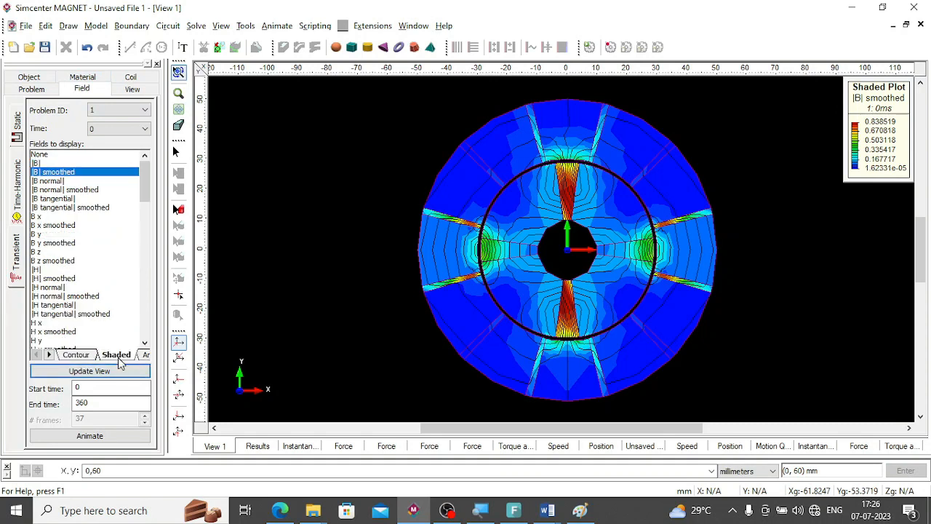
pyautogui.click(46, 155)
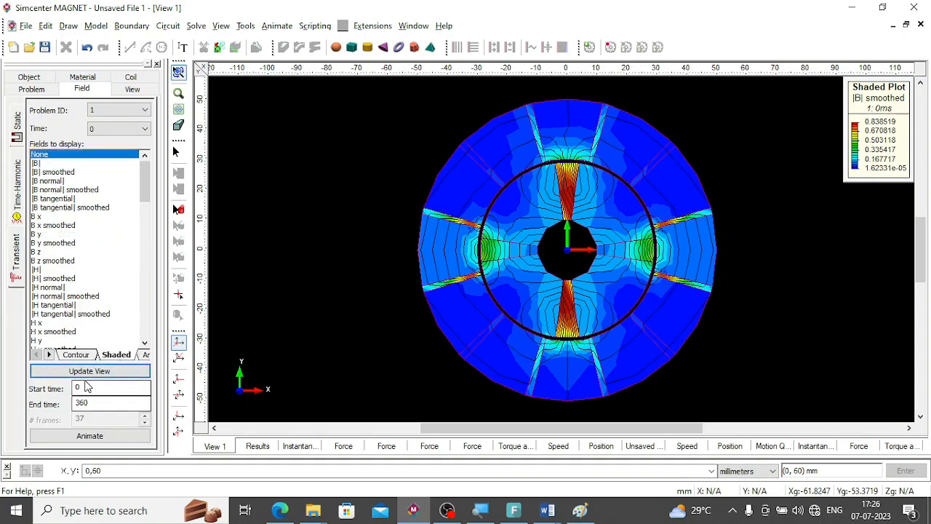
pyautogui.click(88, 371)
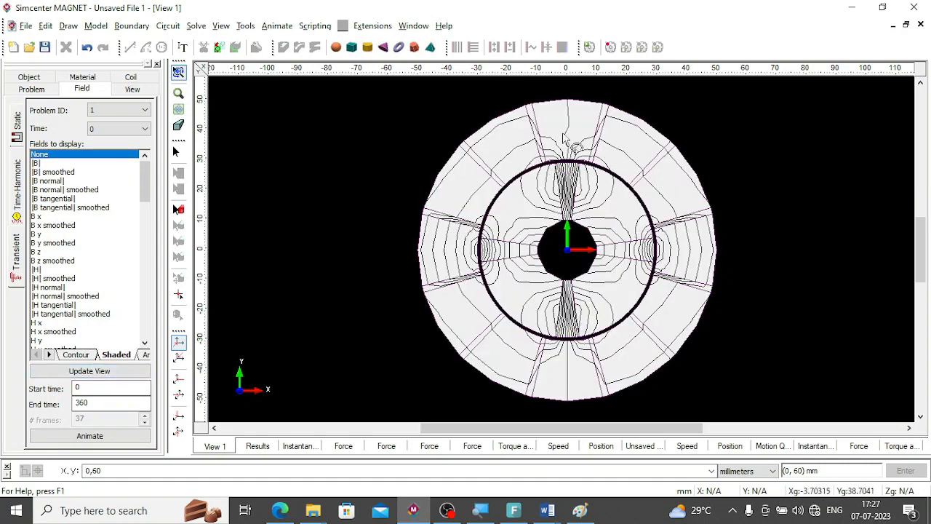
# Display the unsmoothed |B| shaded plot together with the flux function contours at time 0.
pyautogui.click(77, 355)
pyautogui.click(117, 354)
pyautogui.click(49, 163)
pyautogui.click(78, 374)
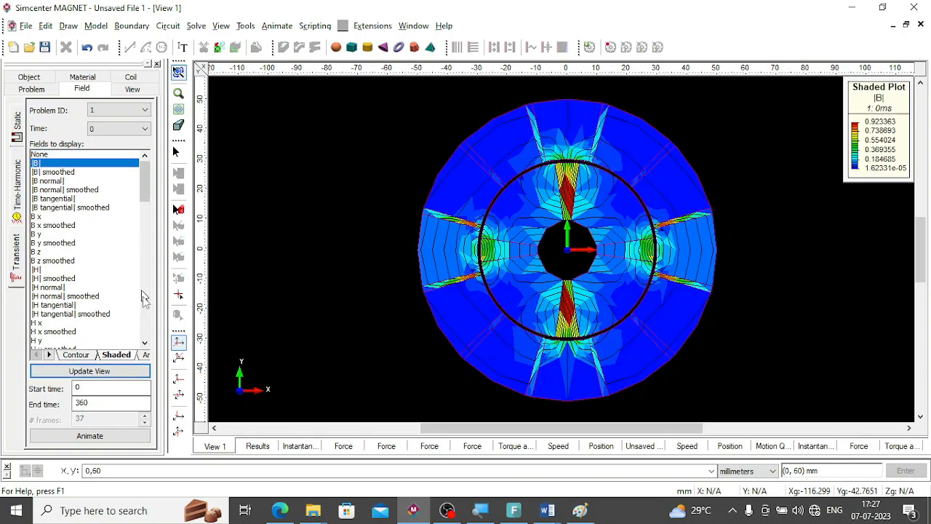
# Add the B arrow plot to the field display and animate the fields from time 0 to 360.
pyautogui.click(145, 354)
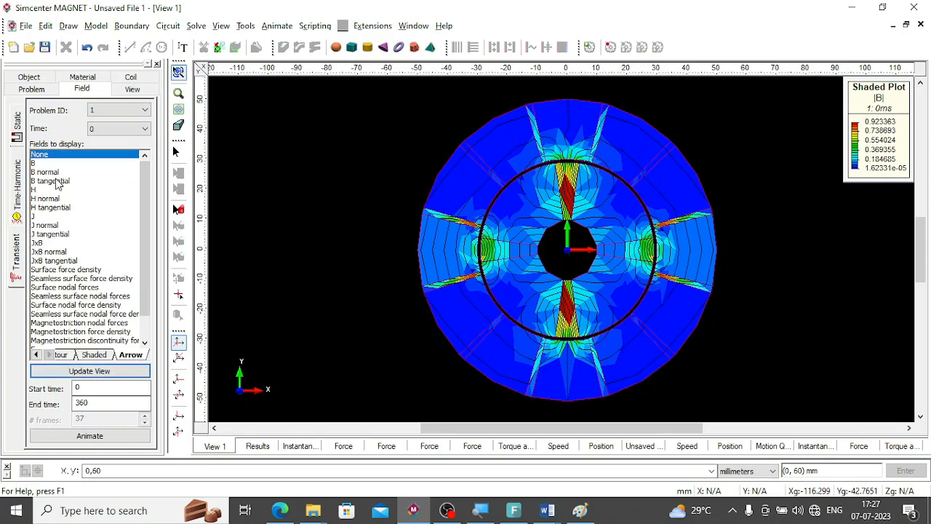
pyautogui.click(36, 165)
pyautogui.click(74, 369)
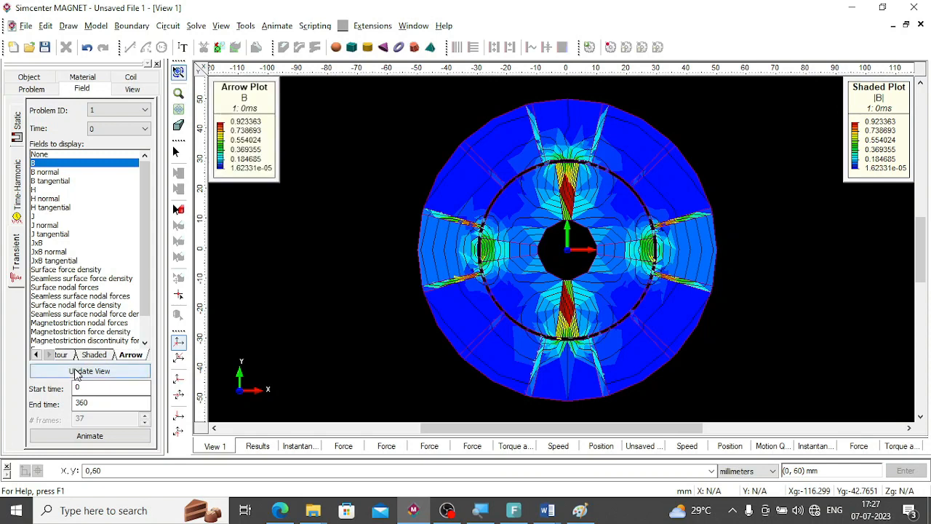
pyautogui.click(88, 437)
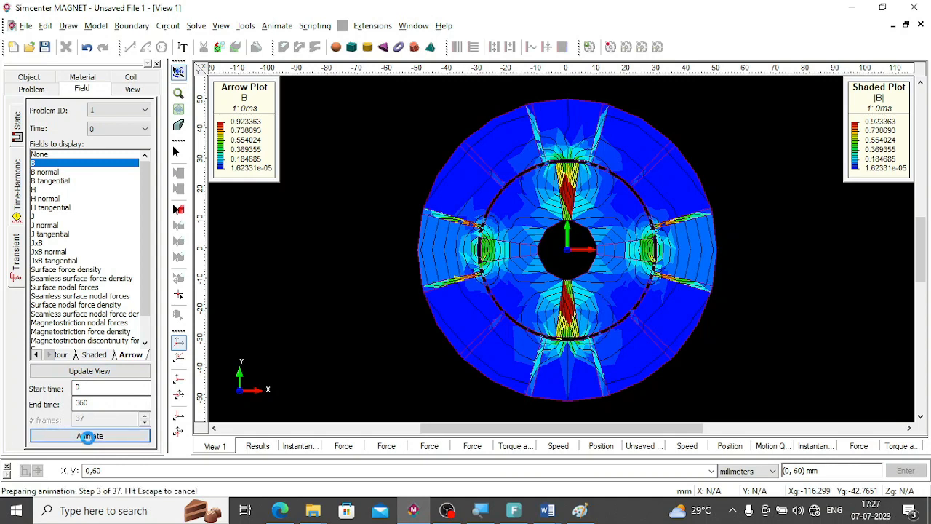